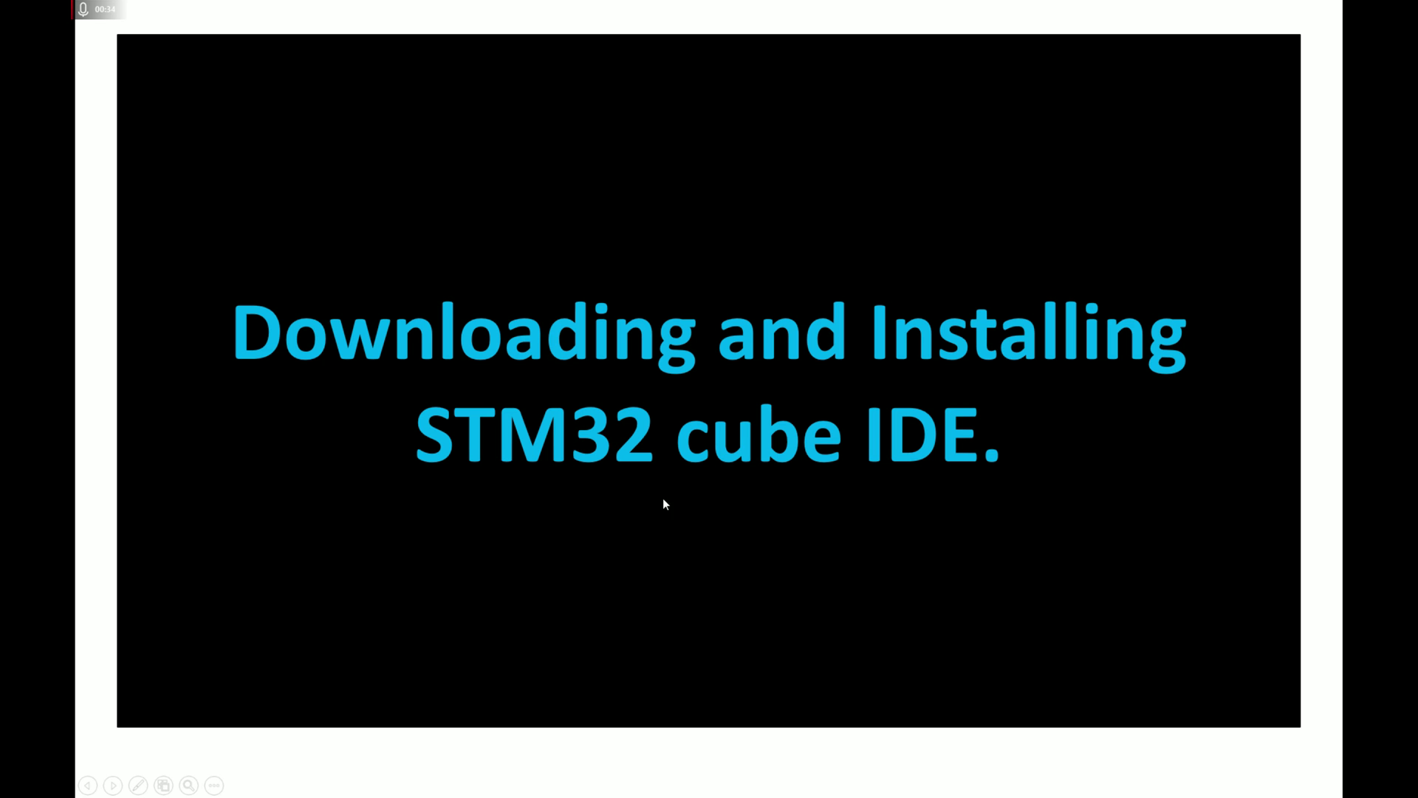
# - End the running PowerPoint slide show from its right-click menu
pyautogui.rightClick(964, 179)
pyautogui.click(1014, 369)
# - Launch Google Chrome from Windows search using the Learning profile
pyautogui.click(182, 789)
pyautogui.write('chr')
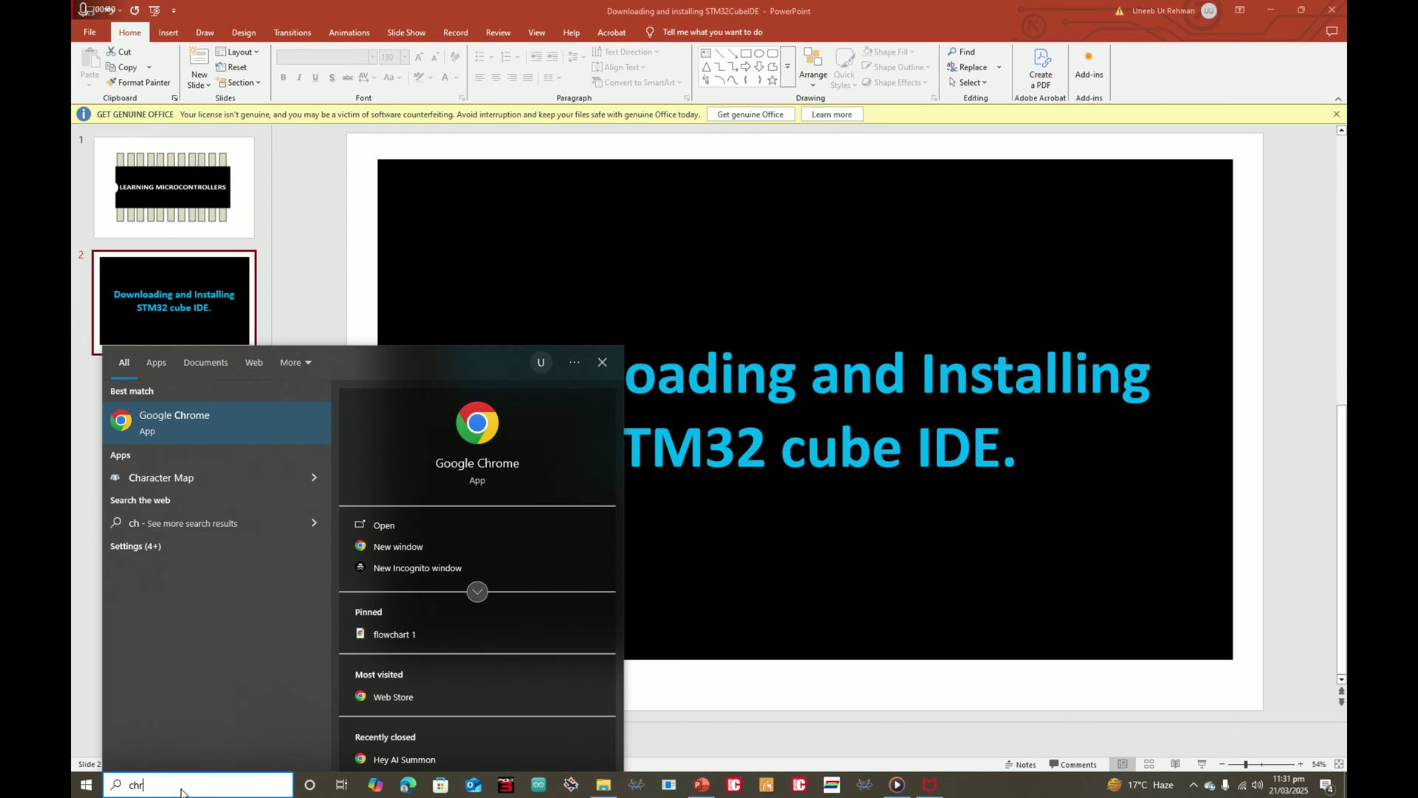
pyautogui.press('Return')
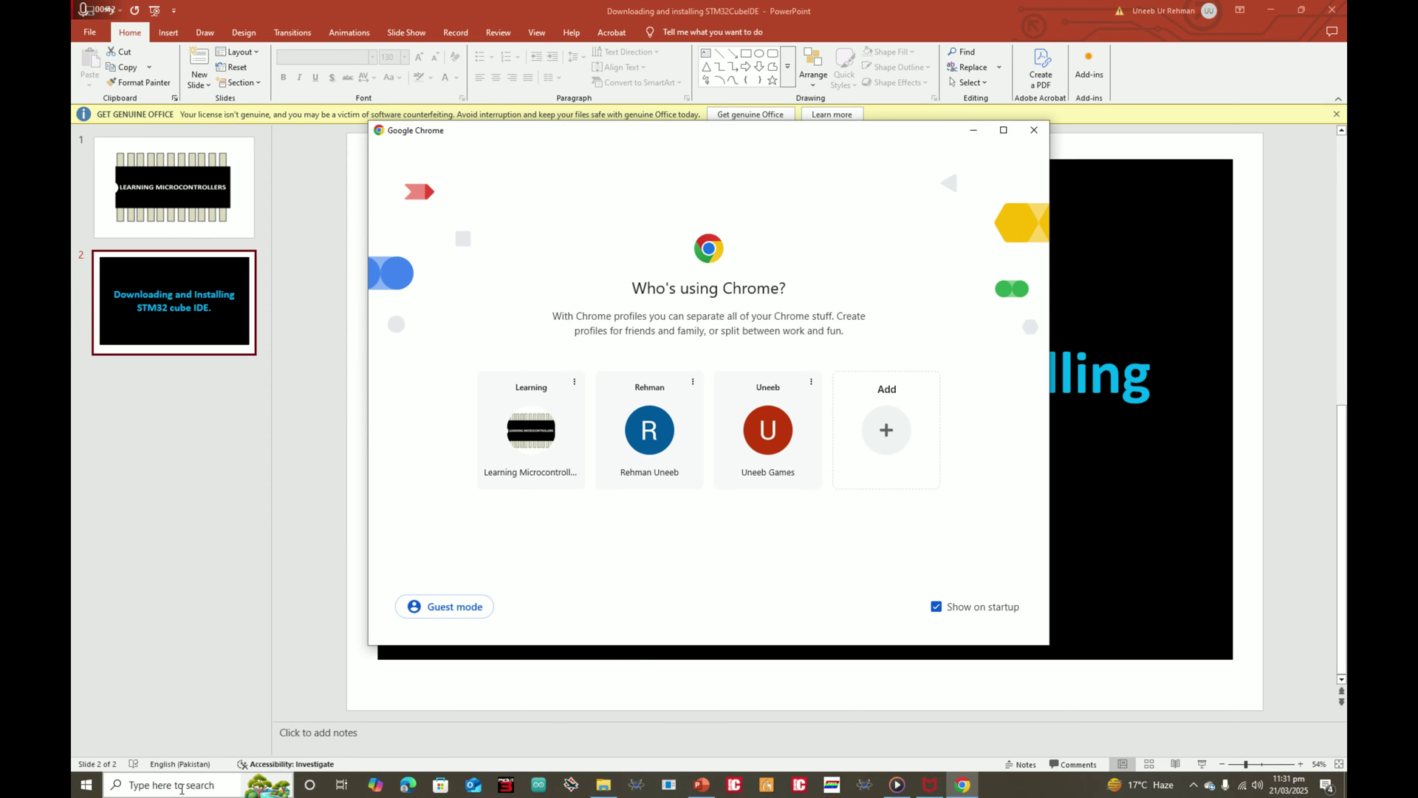
pyautogui.click(529, 451)
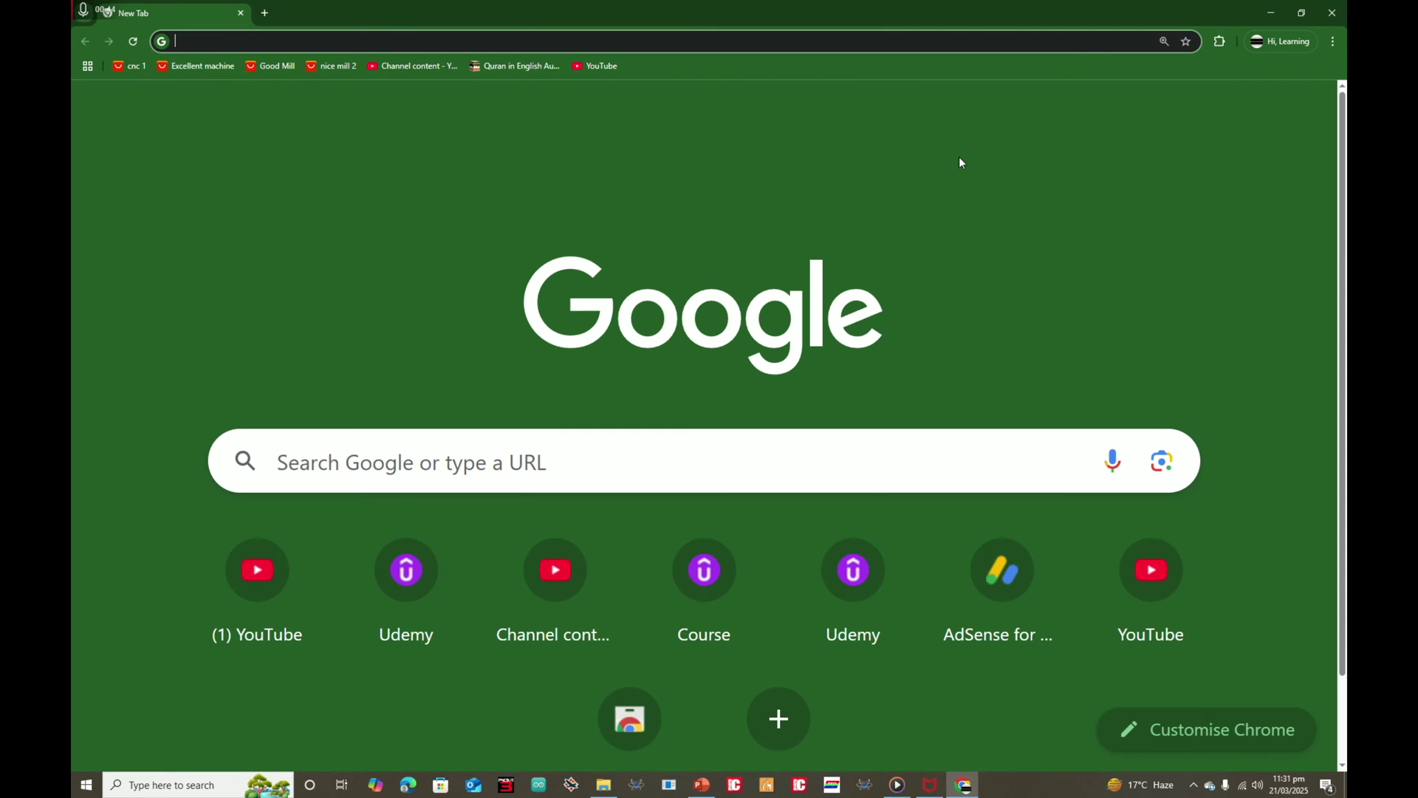
# - Search Google for 'download STM32CubeIDE' and open the st.com result
pyautogui.click(462, 471)
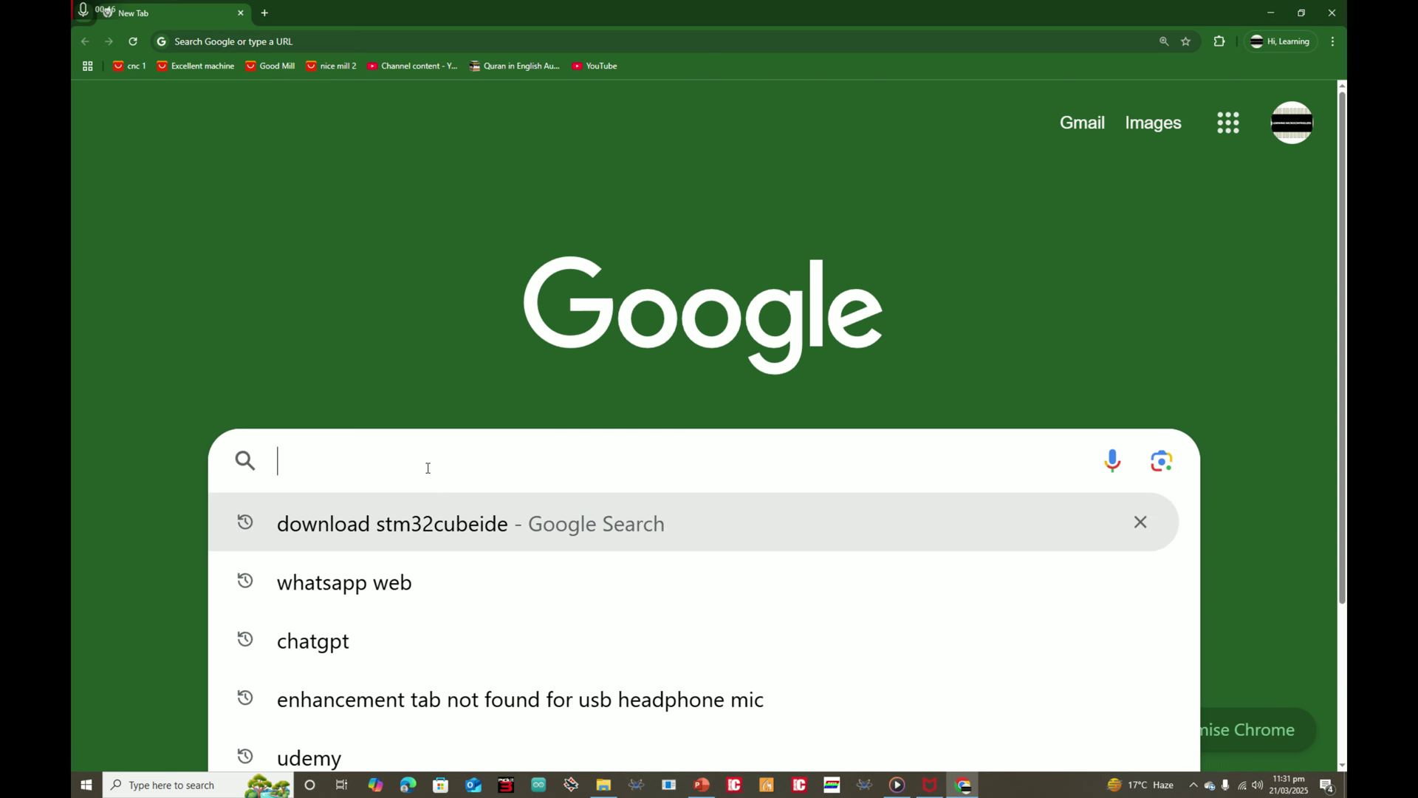
pyautogui.write('download ')
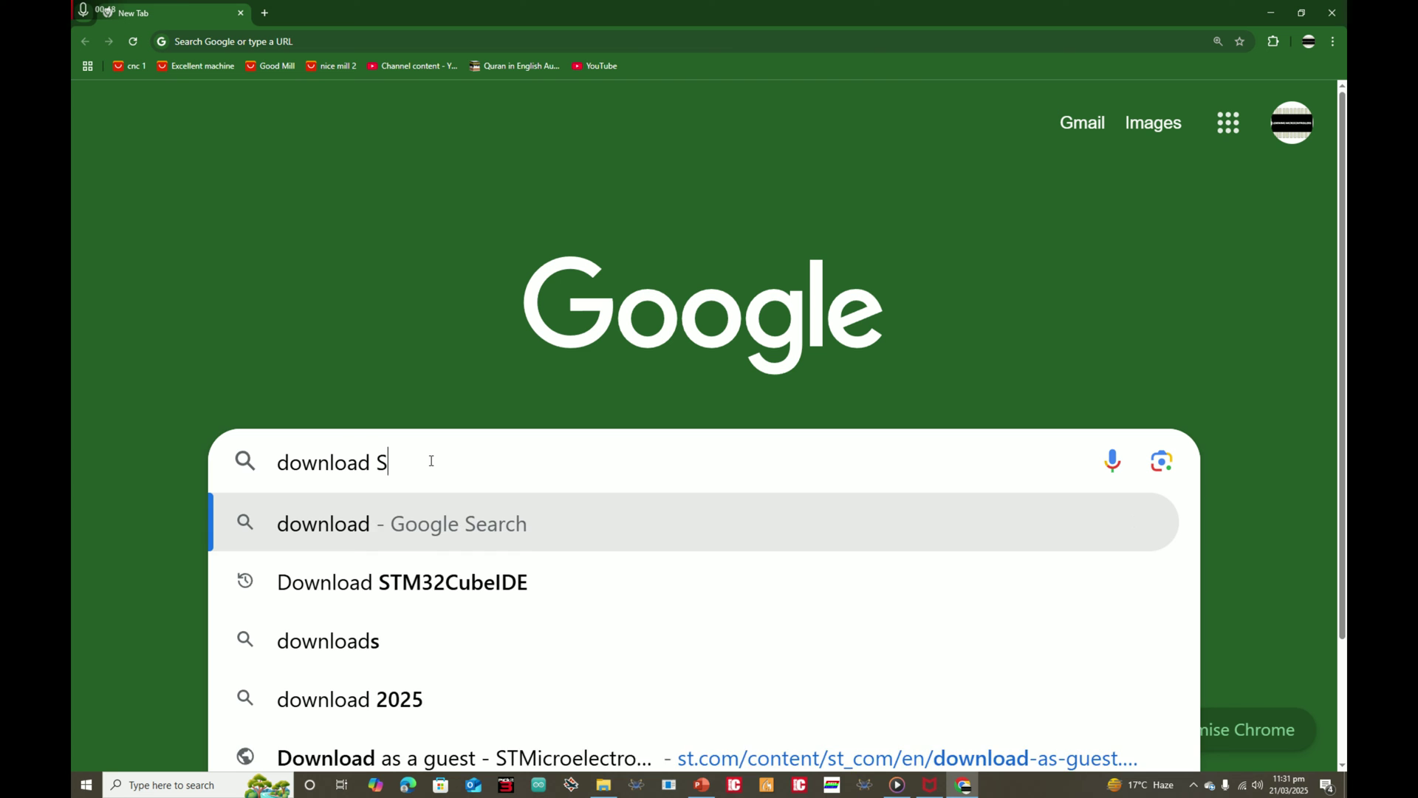
pyautogui.write('STM32CubeID')
pyautogui.press('Return')
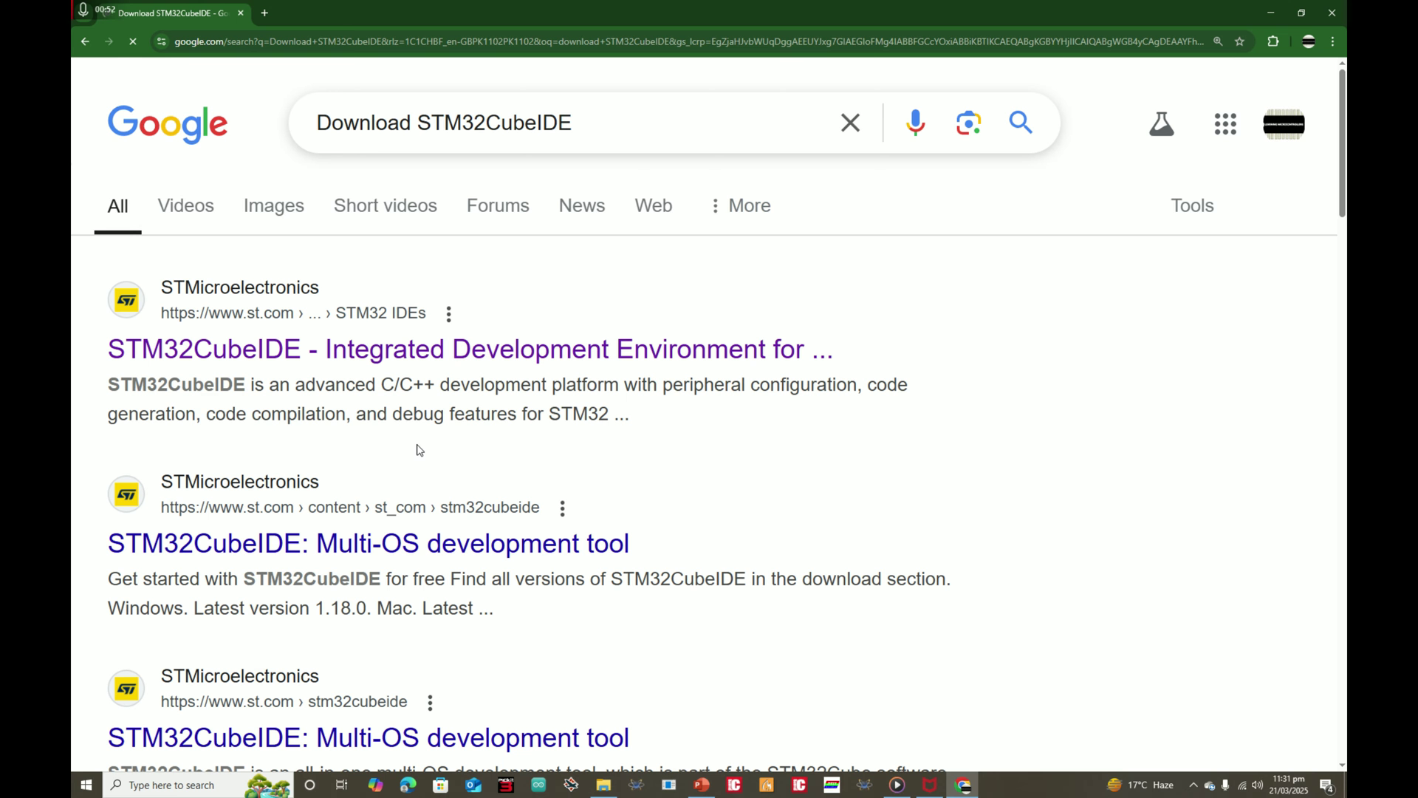
pyautogui.click(436, 360)
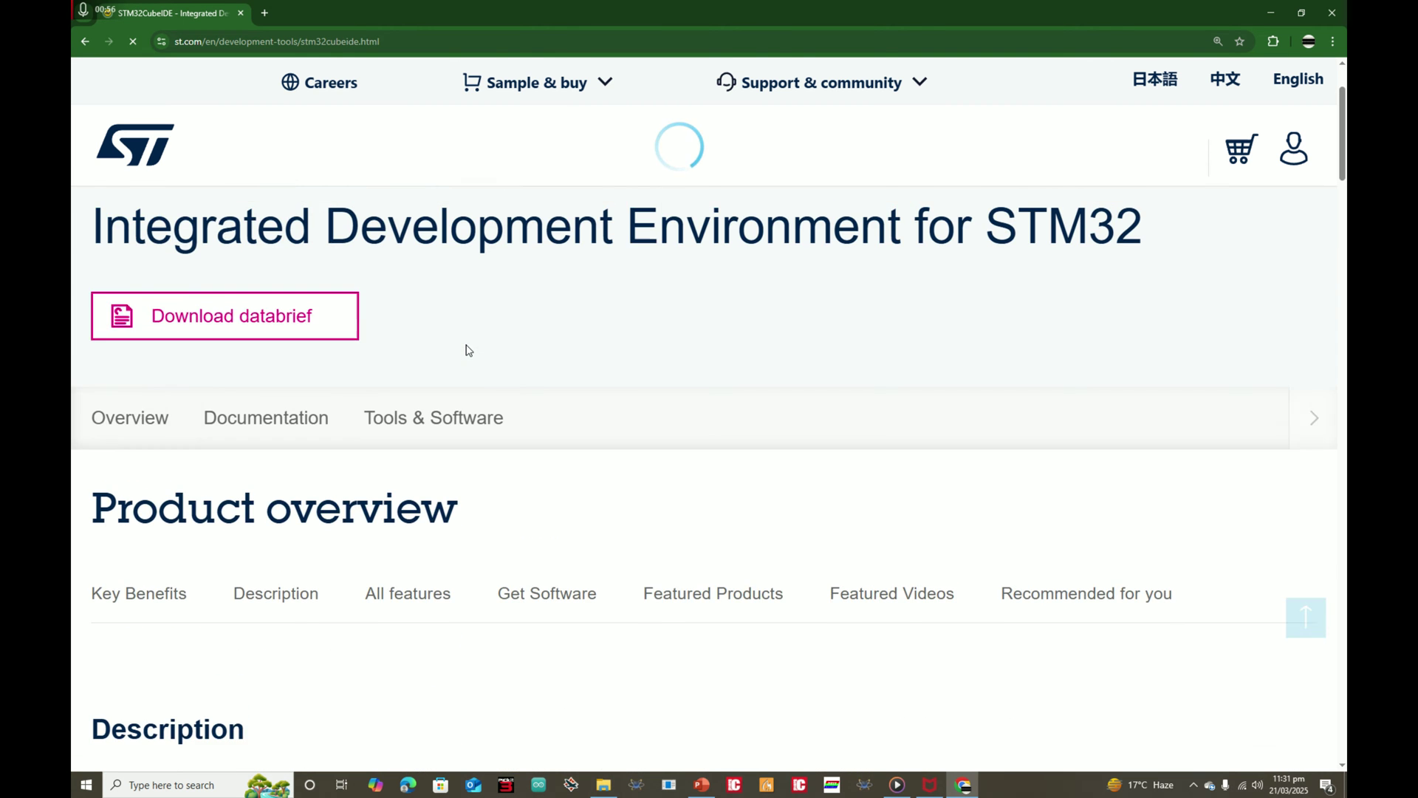
# - Highlight the STM32CubeIDE product name on the page and open a new tab
pyautogui.moveTo(104, 299); pyautogui.dragTo(316, 303)
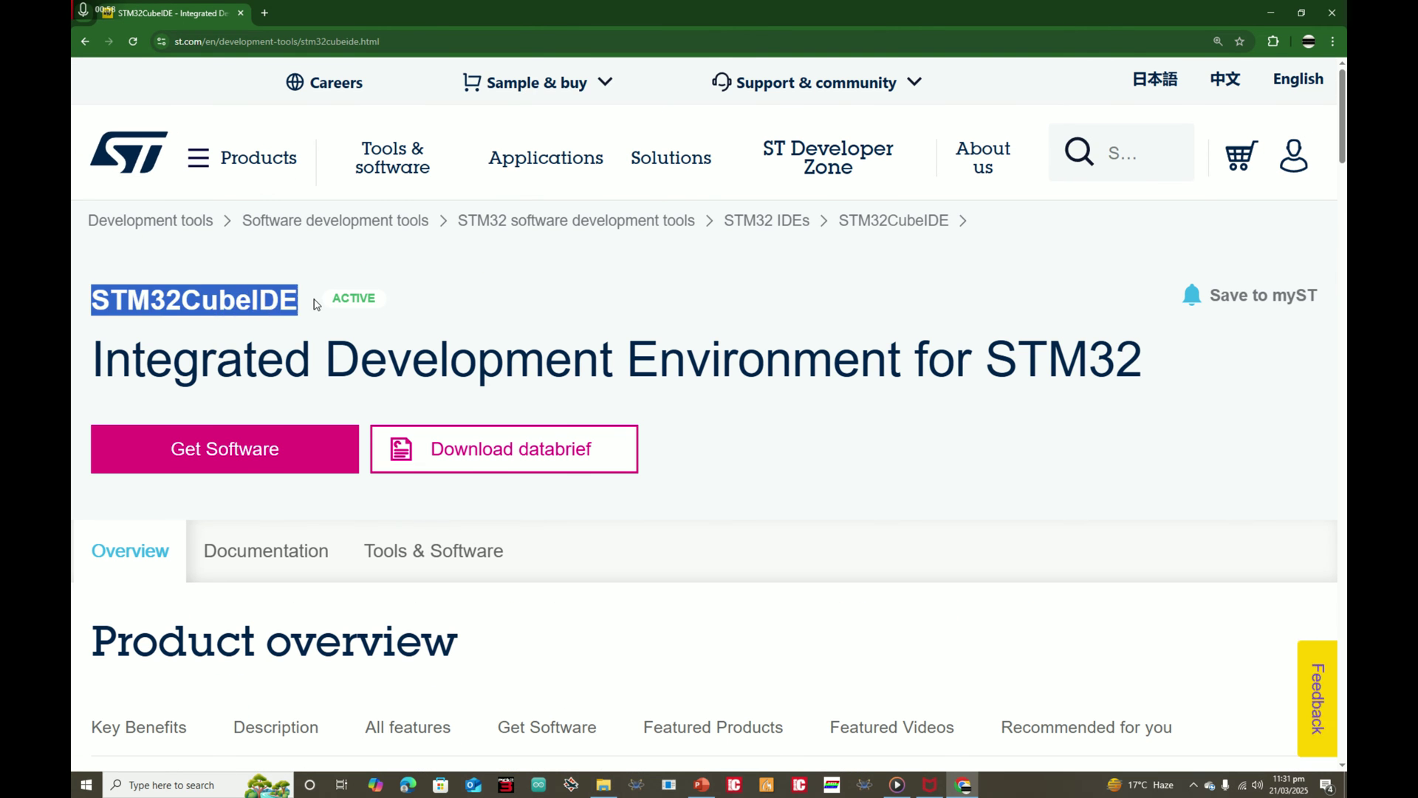
pyautogui.click(243, 305)
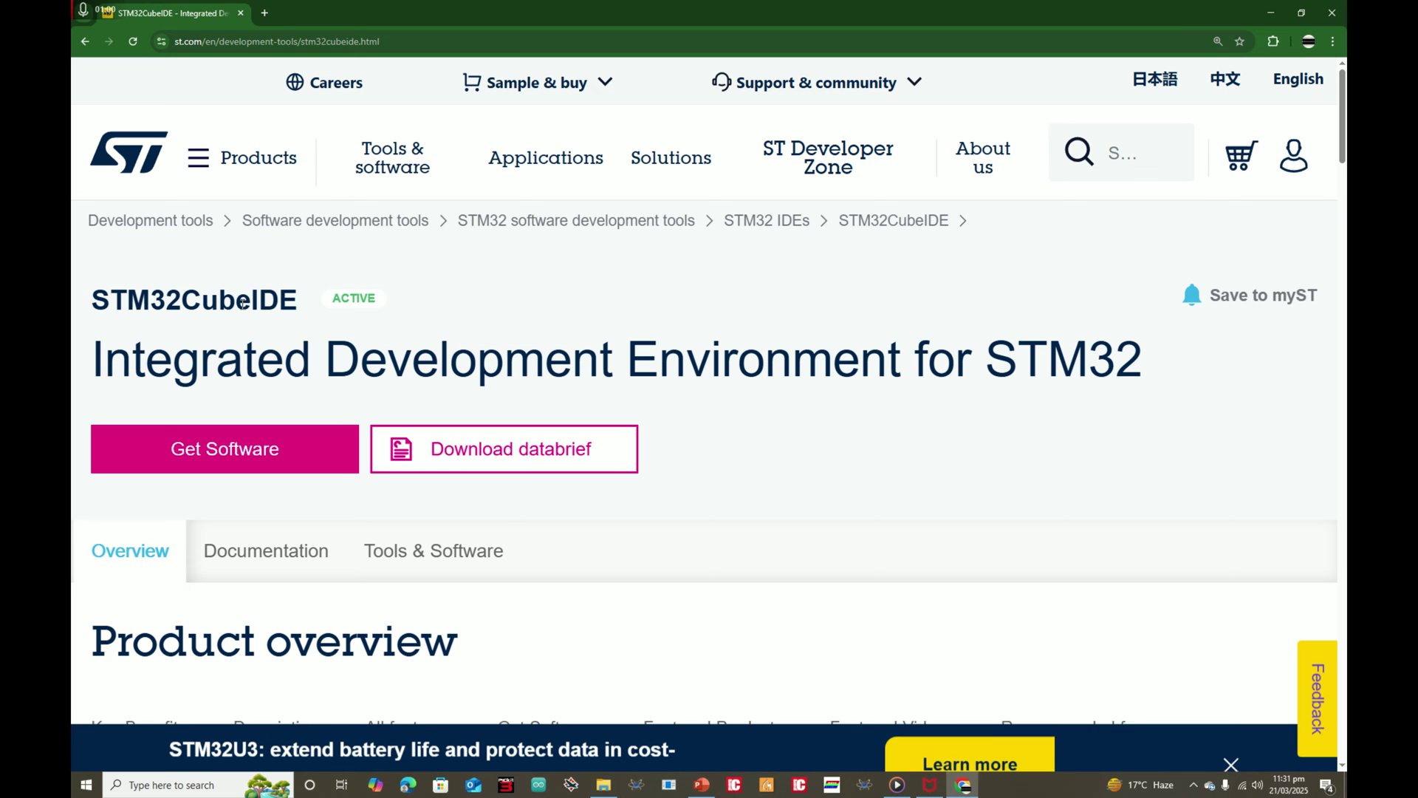
pyautogui.moveTo(244, 304); pyautogui.dragTo(300, 303)
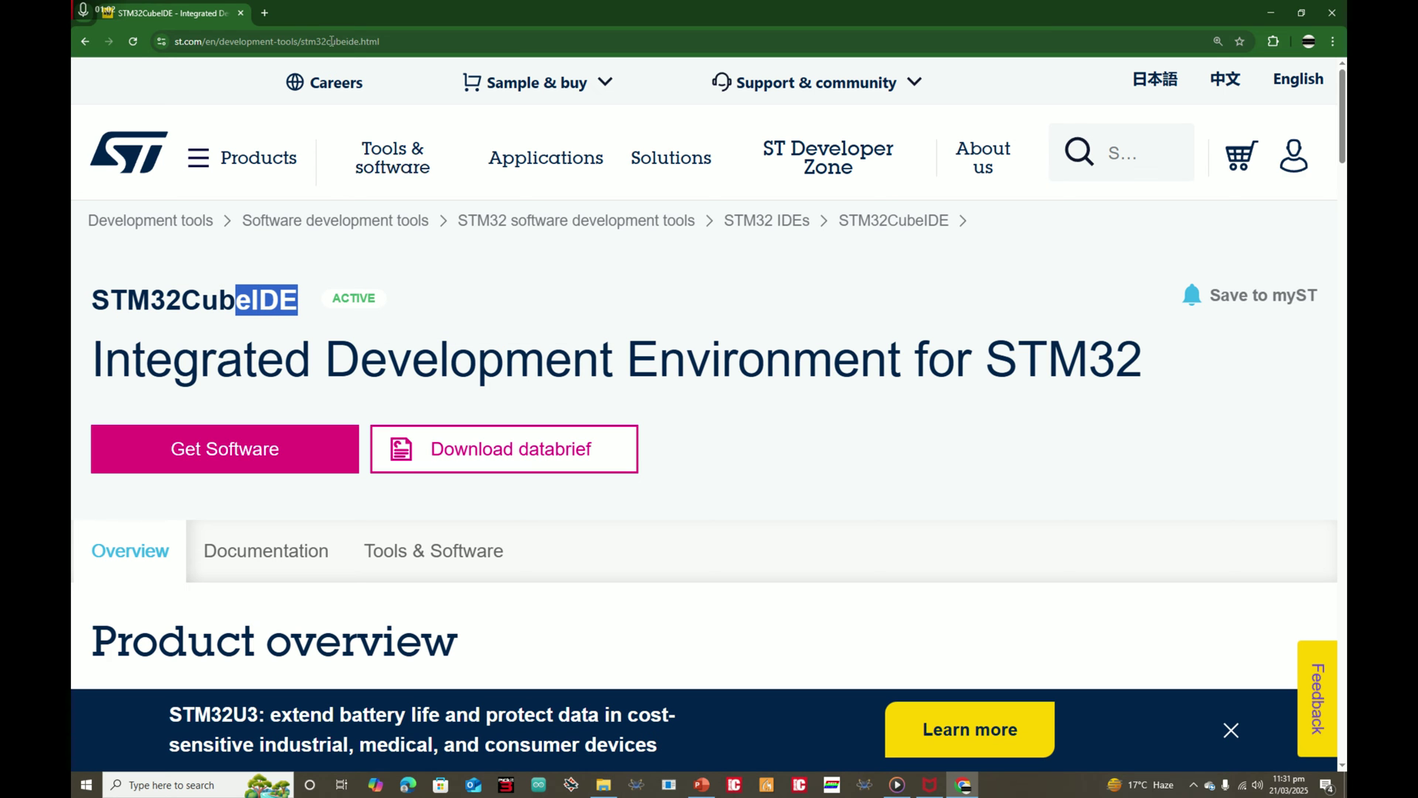
pyautogui.click(264, 13)
# - Search 'stm32 blackpill' and view its image results
pyautogui.click(475, 451)
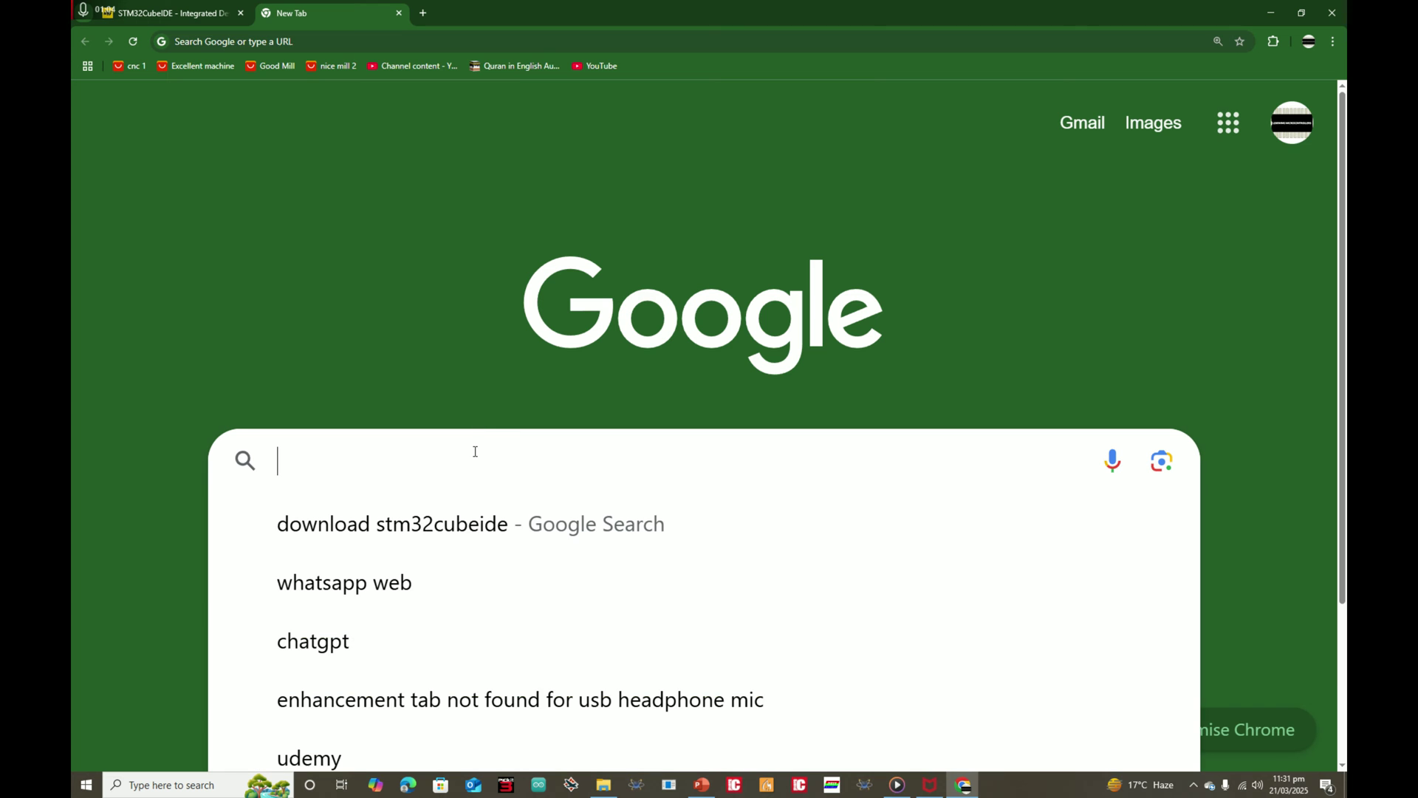
pyautogui.write('stm32 blackpill')
pyautogui.press('Return')
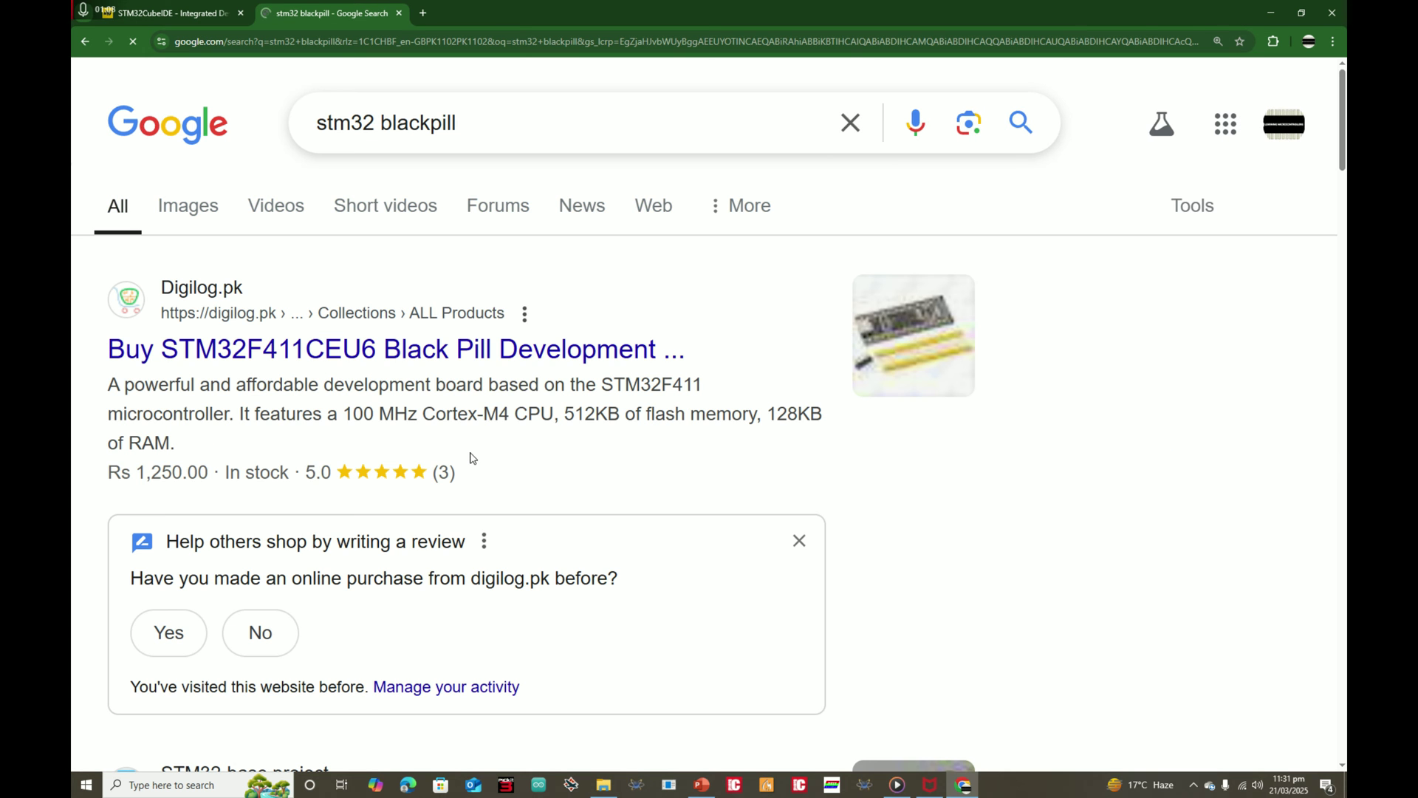
pyautogui.click(181, 204)
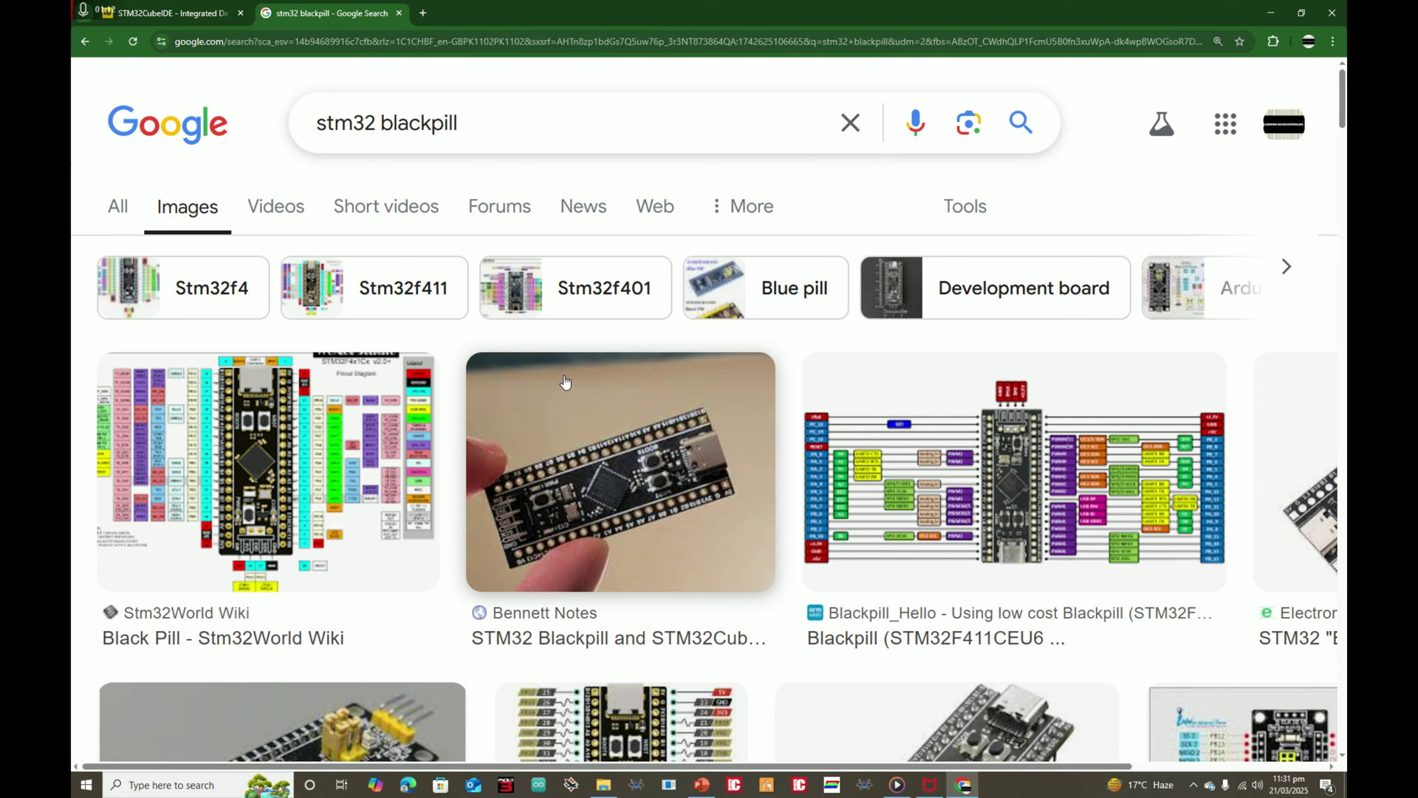
# - Change the query to 'stm32 discovery' and run the image search
pyautogui.click(462, 126)
pyautogui.moveTo(463, 125); pyautogui.dragTo(381, 125)
pyautogui.write('discovery')
pyautogui.press('Return')
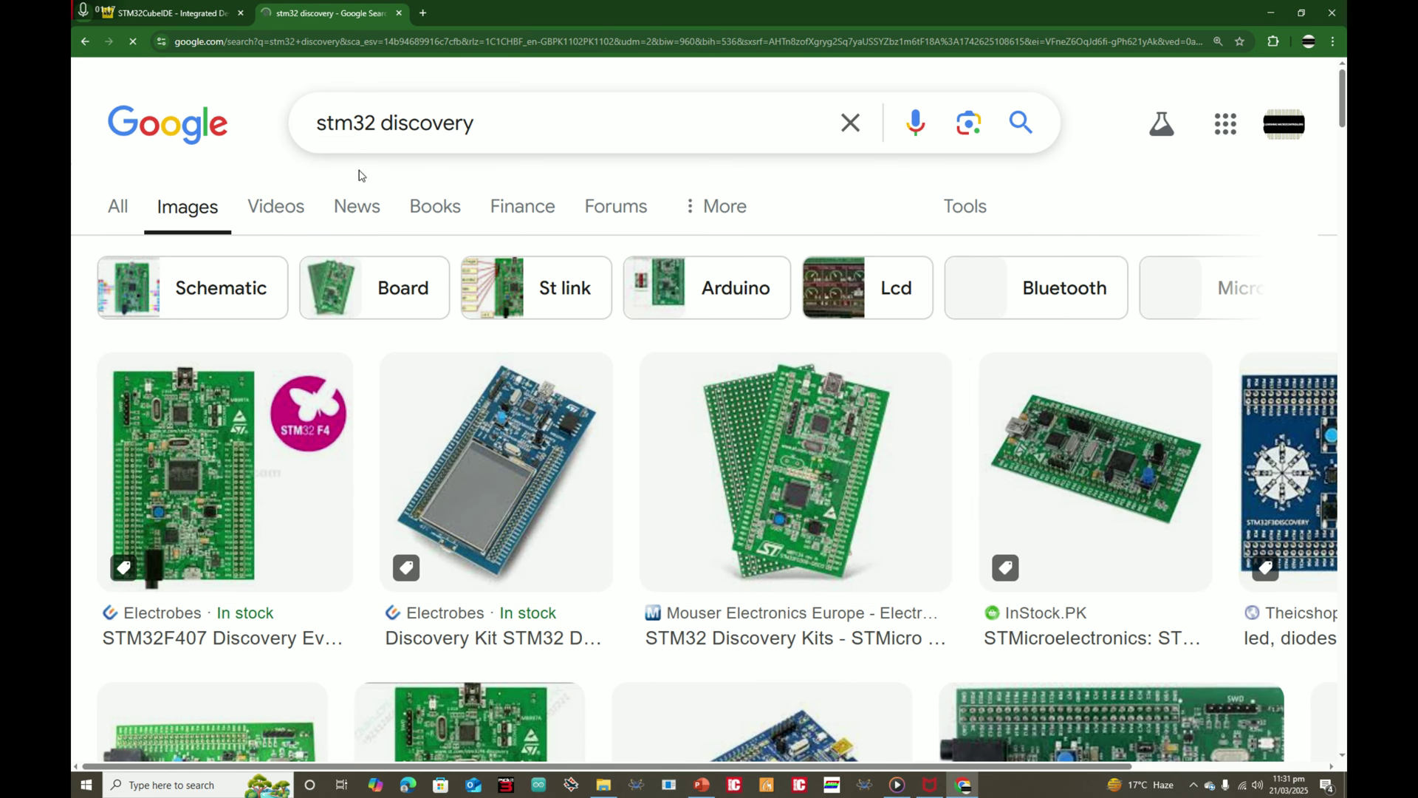
# - Search images for 'Nucleo stm32', then return to the STM32CubeIDE product tab
pyautogui.click(317, 132)
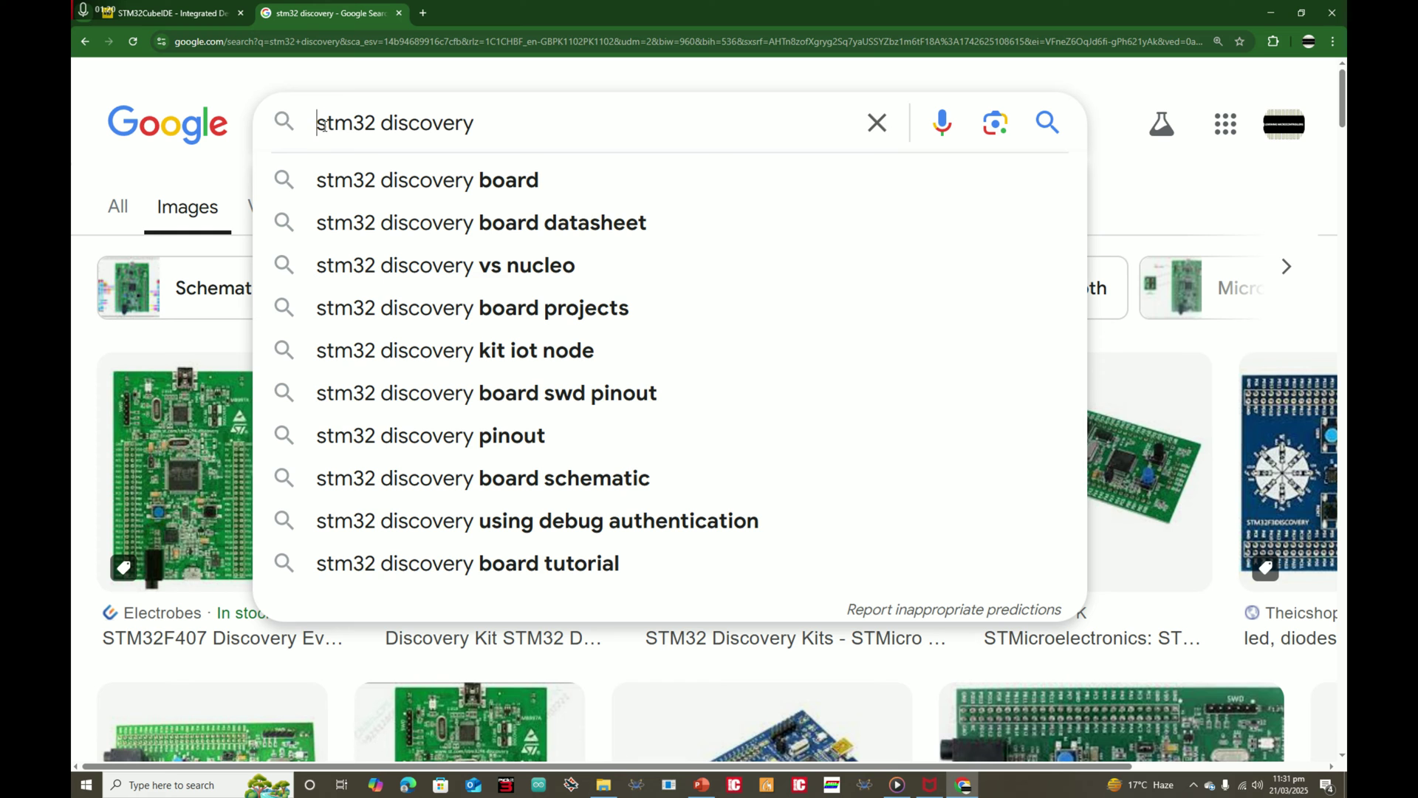
pyautogui.write('Nucleo')
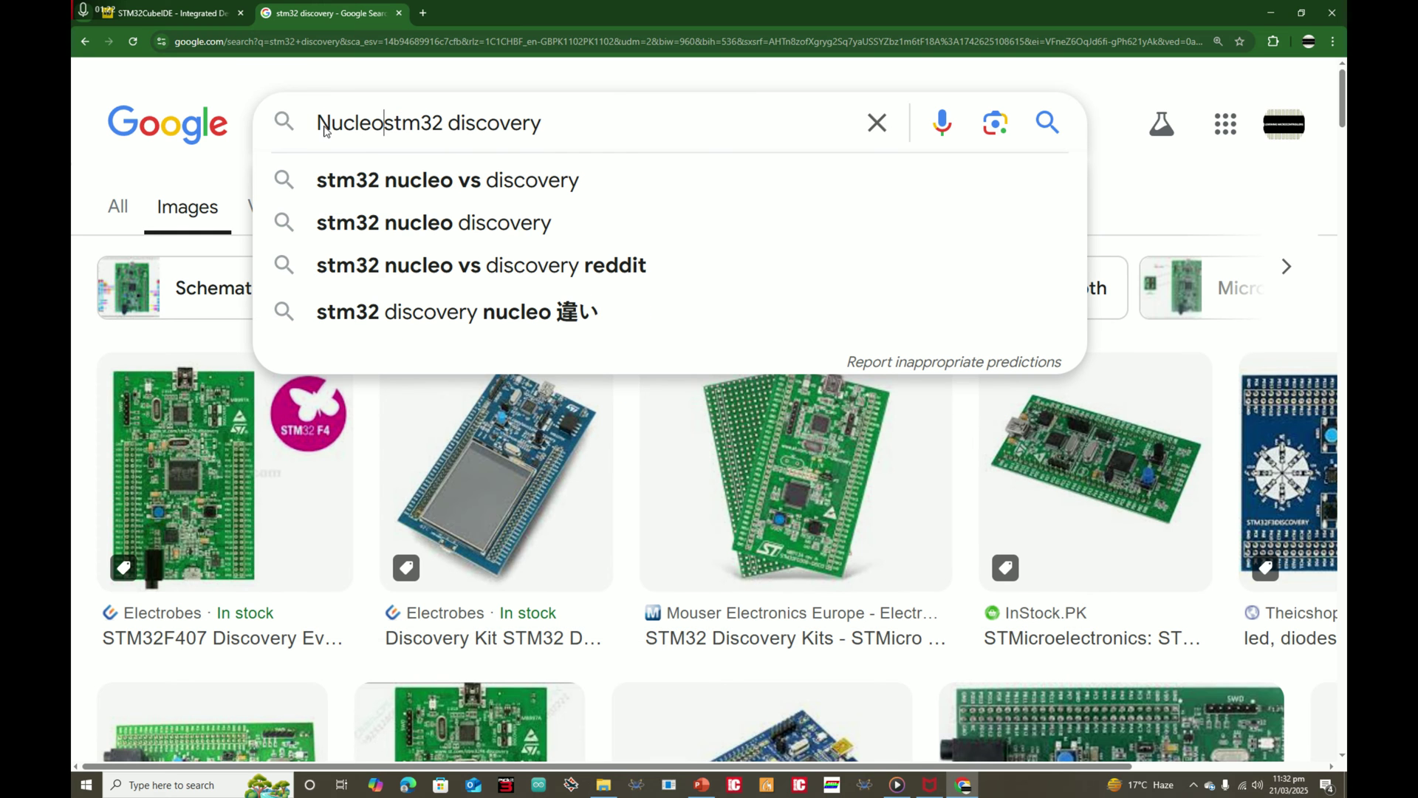
pyautogui.doubleClick(525, 130)
pyautogui.press('BackSpace')
pyautogui.press('Return')
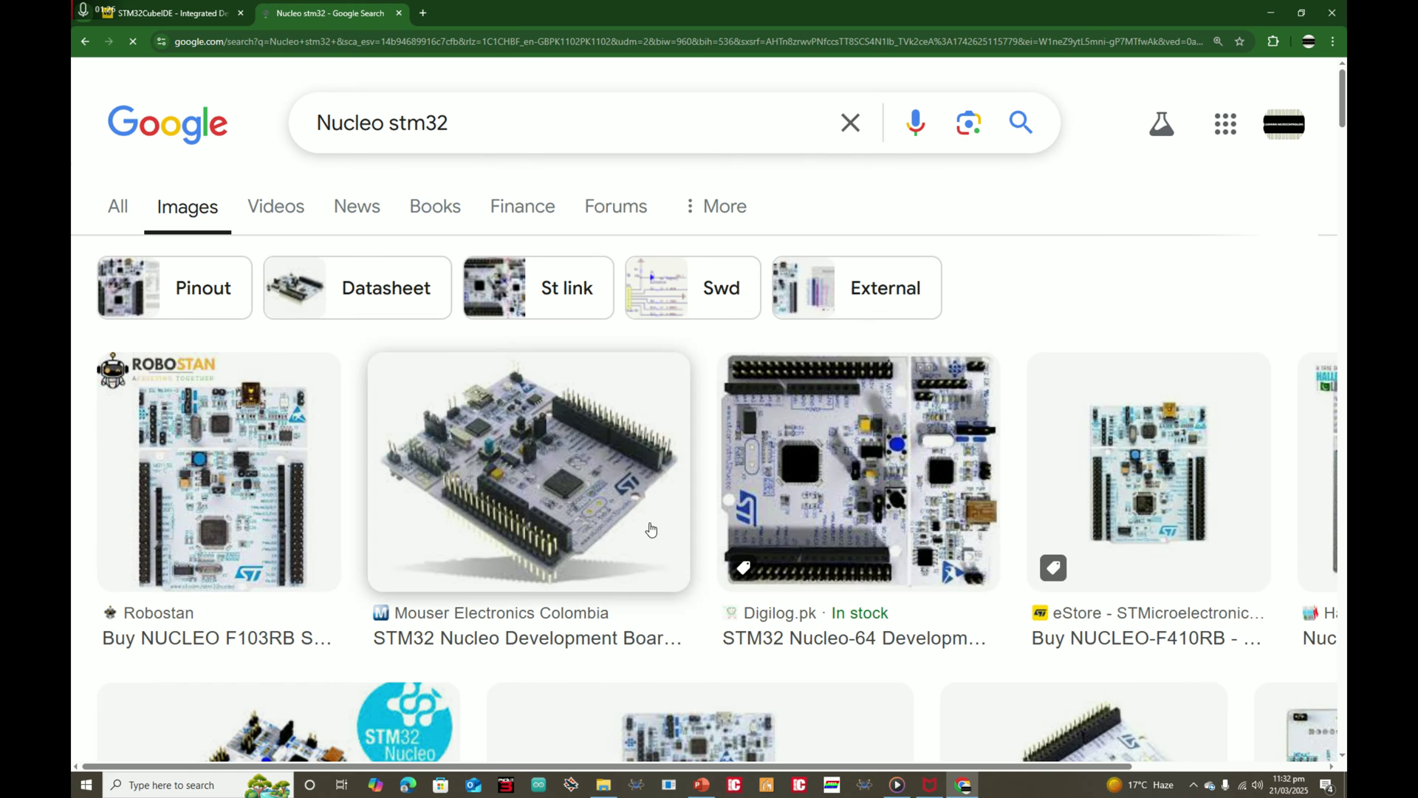
pyautogui.click(170, 12)
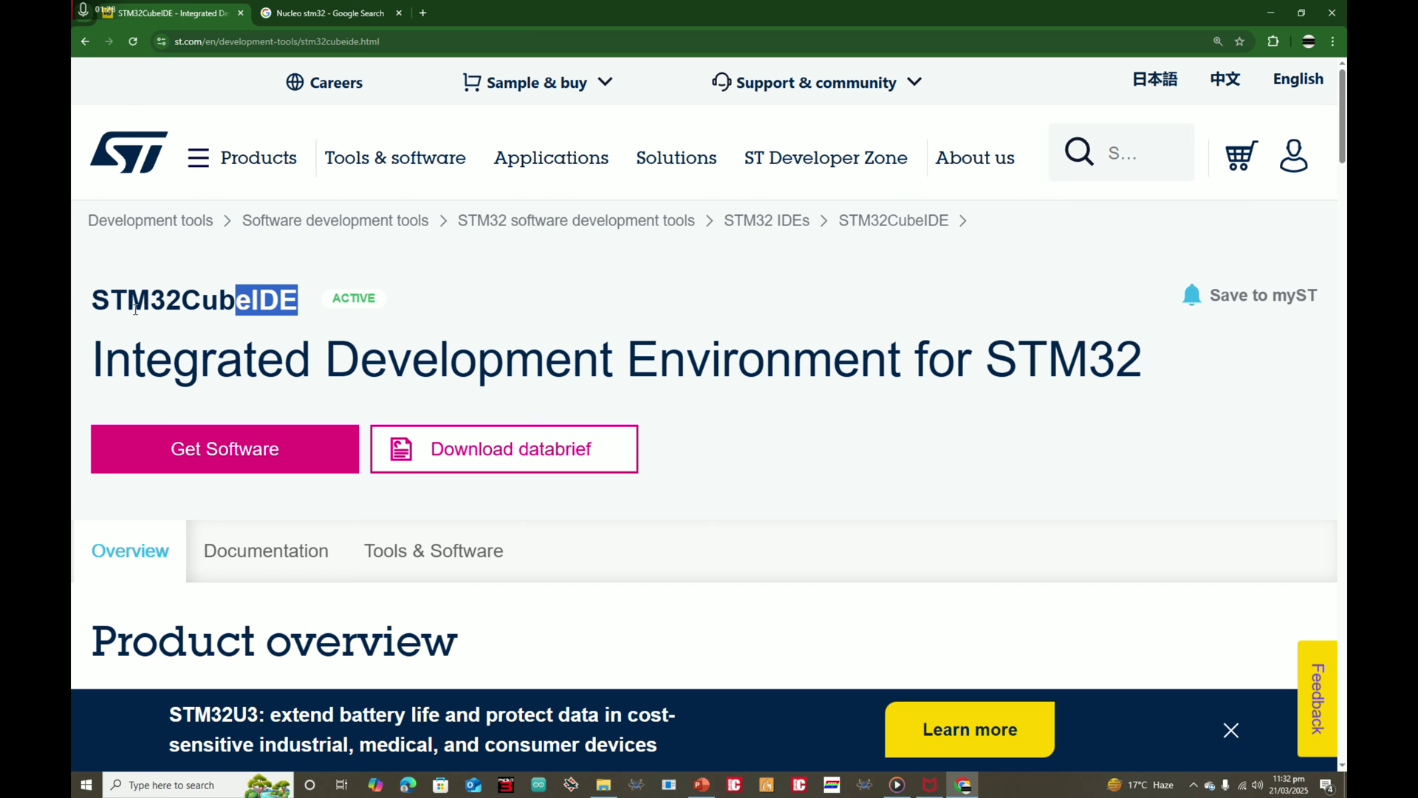
# - Go to the software download section and get the latest STM32CubeIDE Windows installer
pyautogui.moveTo(94, 305); pyautogui.dragTo(272, 308)
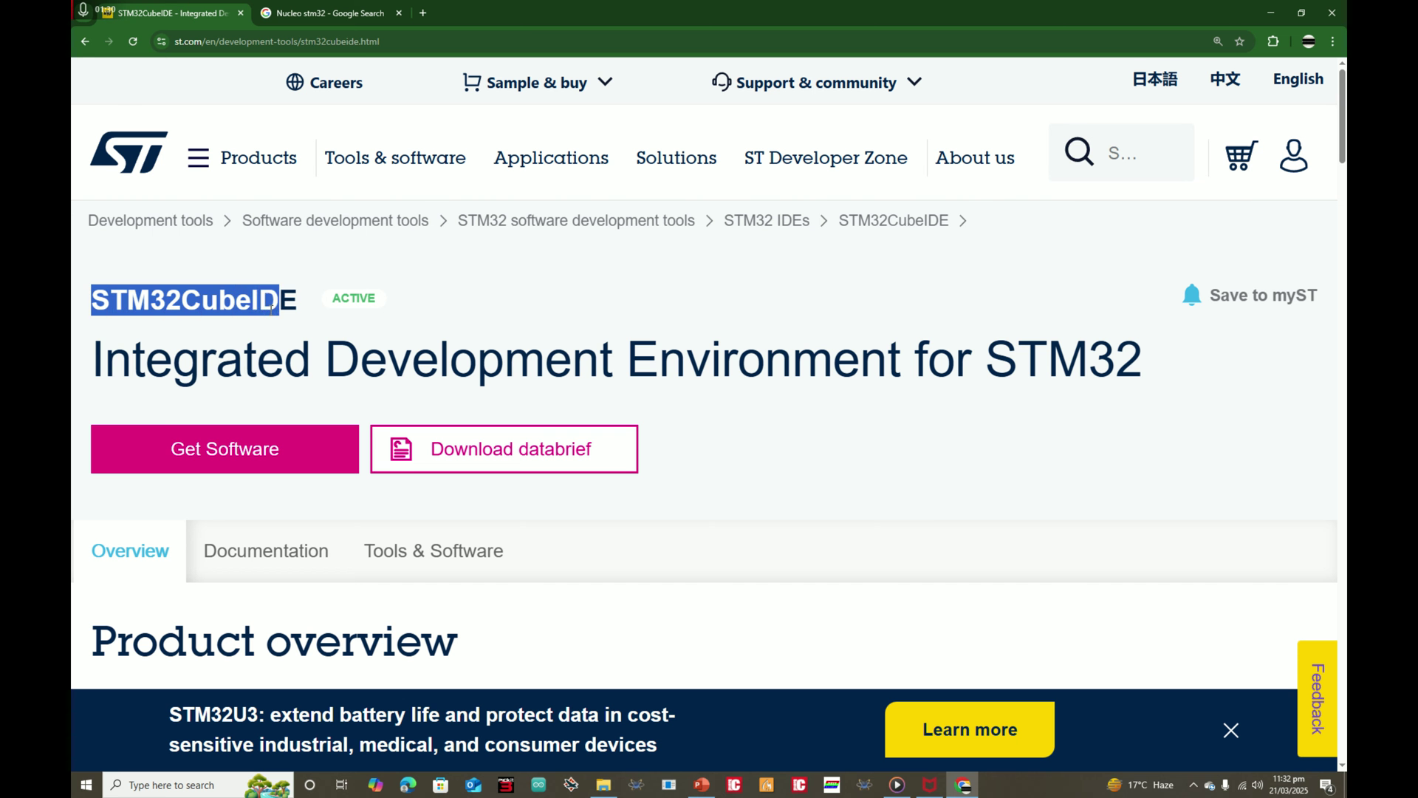
pyautogui.click(303, 298)
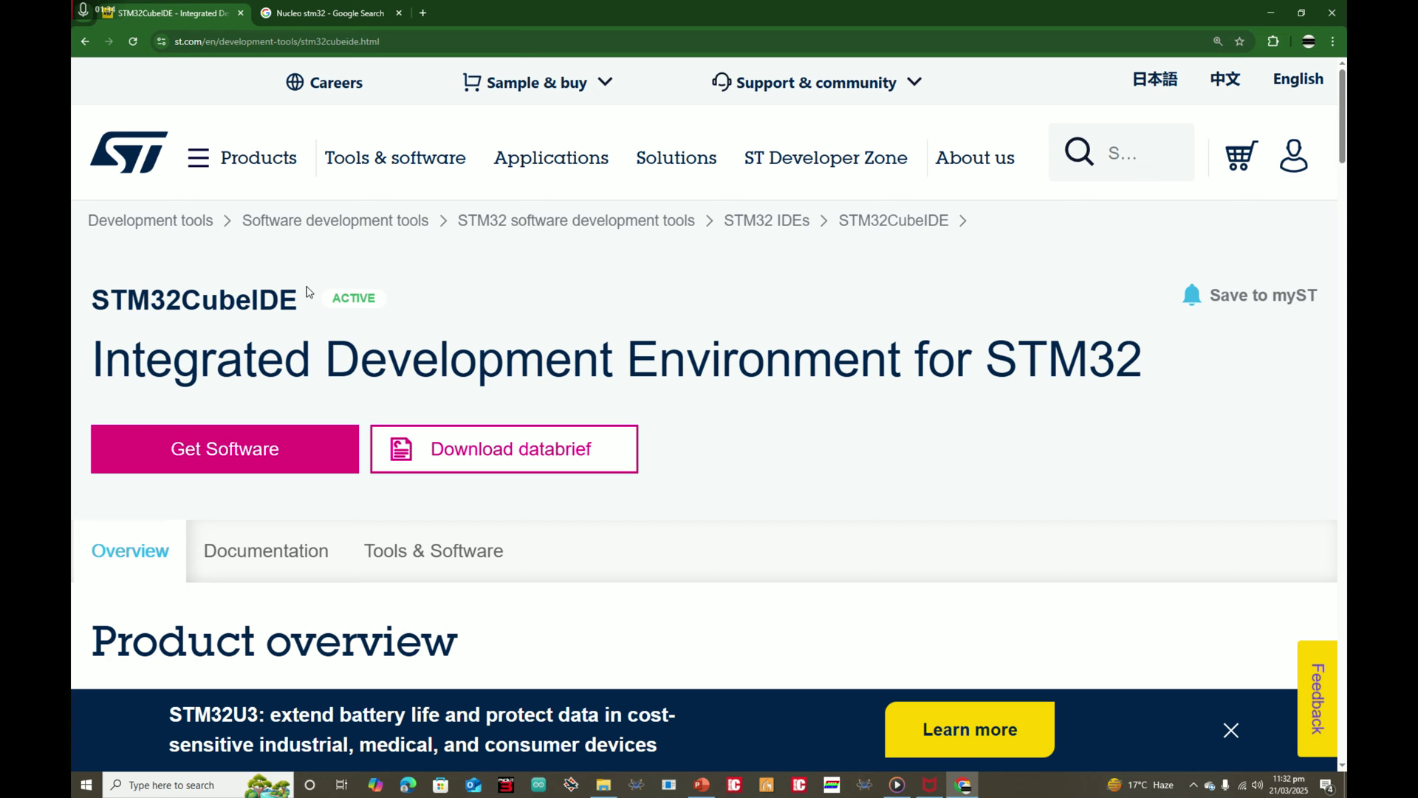
pyautogui.scroll(-2, 308, 292)
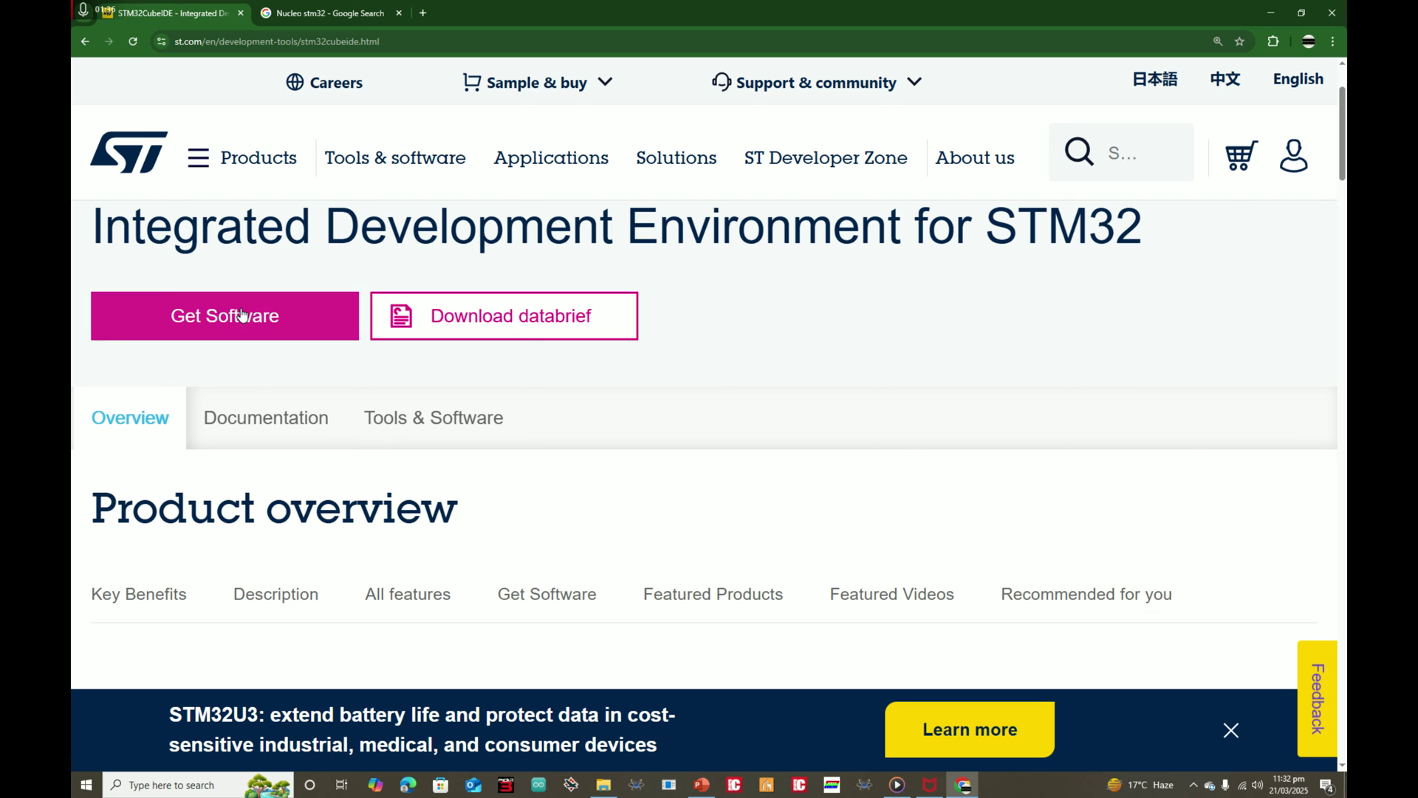
pyautogui.click(275, 316)
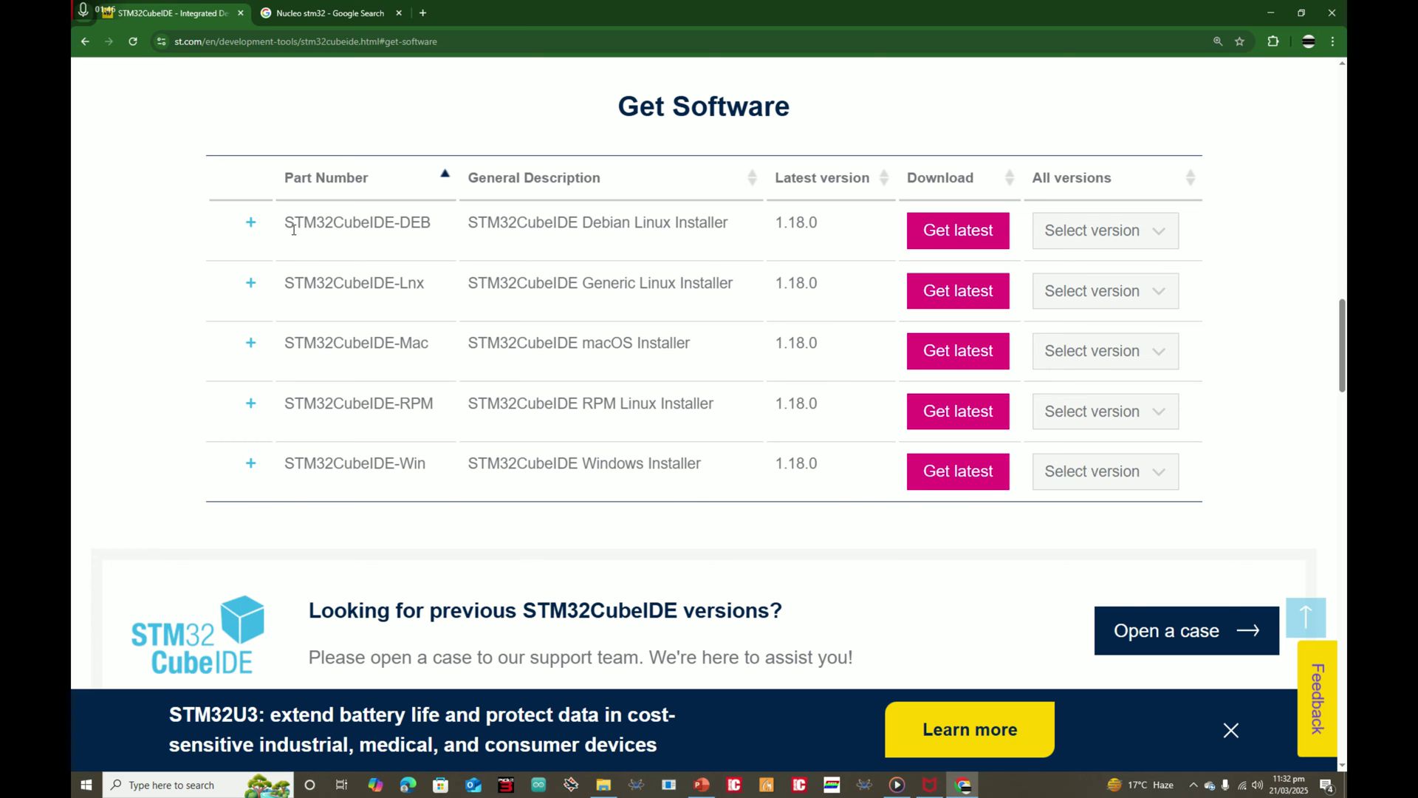
pyautogui.moveTo(466, 463); pyautogui.dragTo(707, 478)
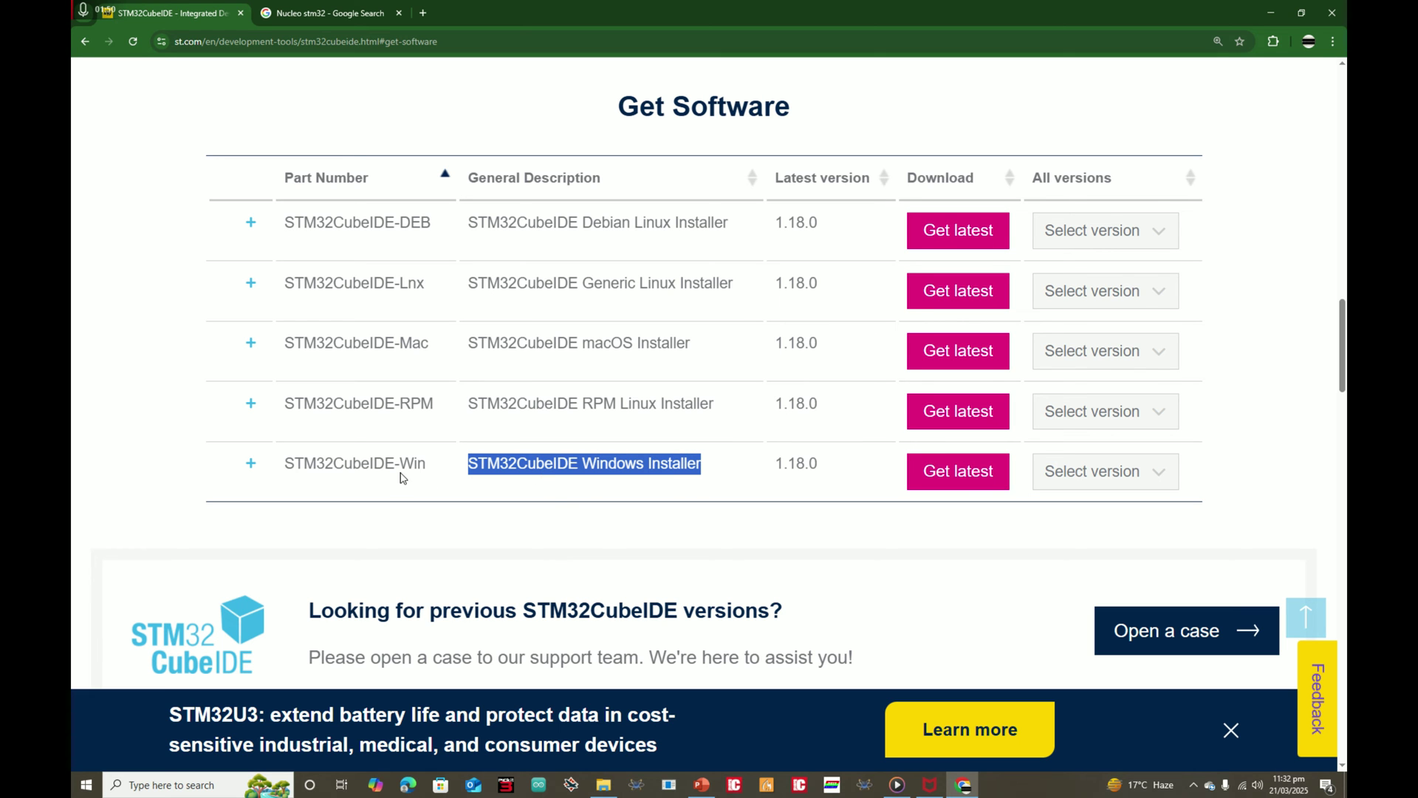
pyautogui.click(955, 471)
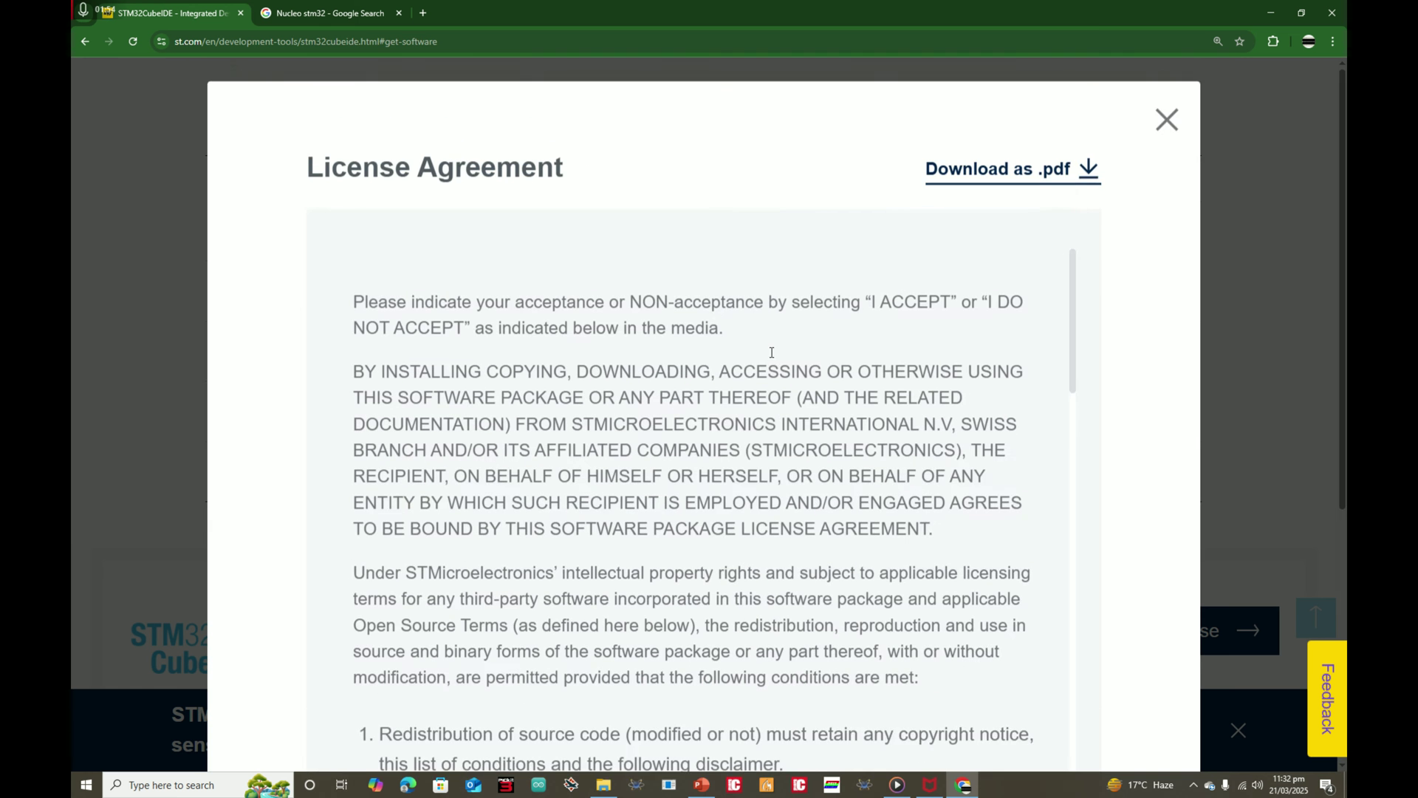
# - Accept the licence agreement and choose to create a new myST account
pyautogui.scroll(-5, 943, 257)
pyautogui.scroll(-1, 943, 257)
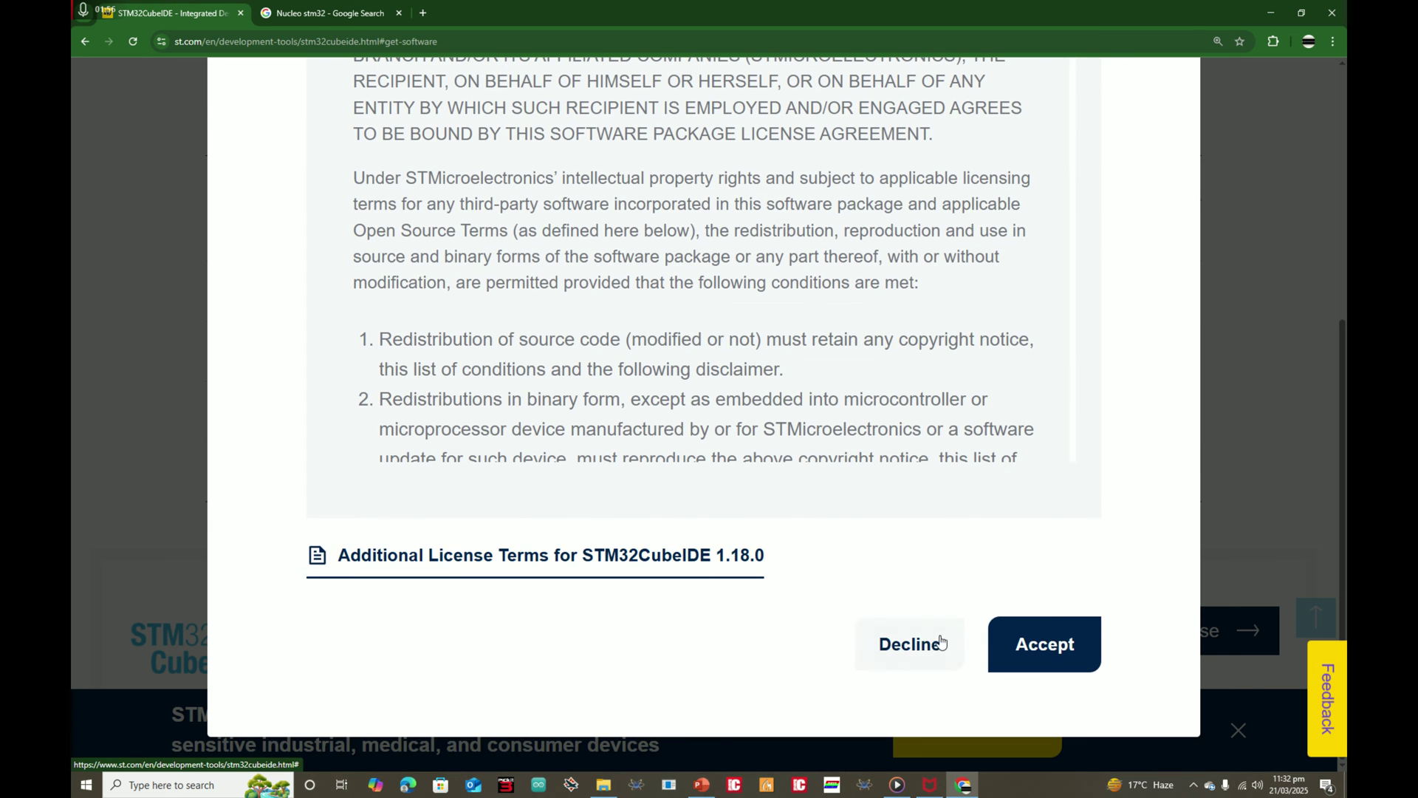
pyautogui.click(1044, 644)
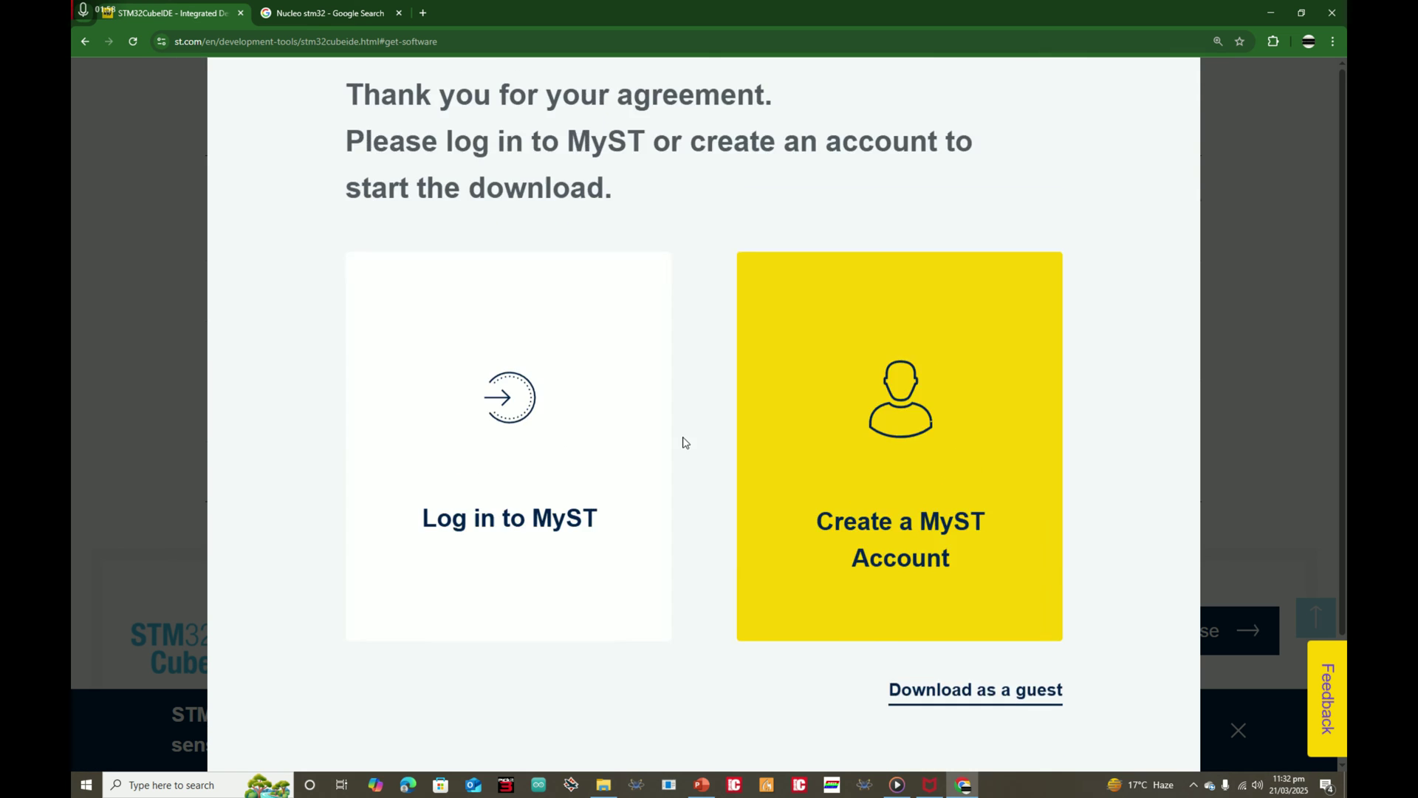
pyautogui.scroll(-2, 937, 447)
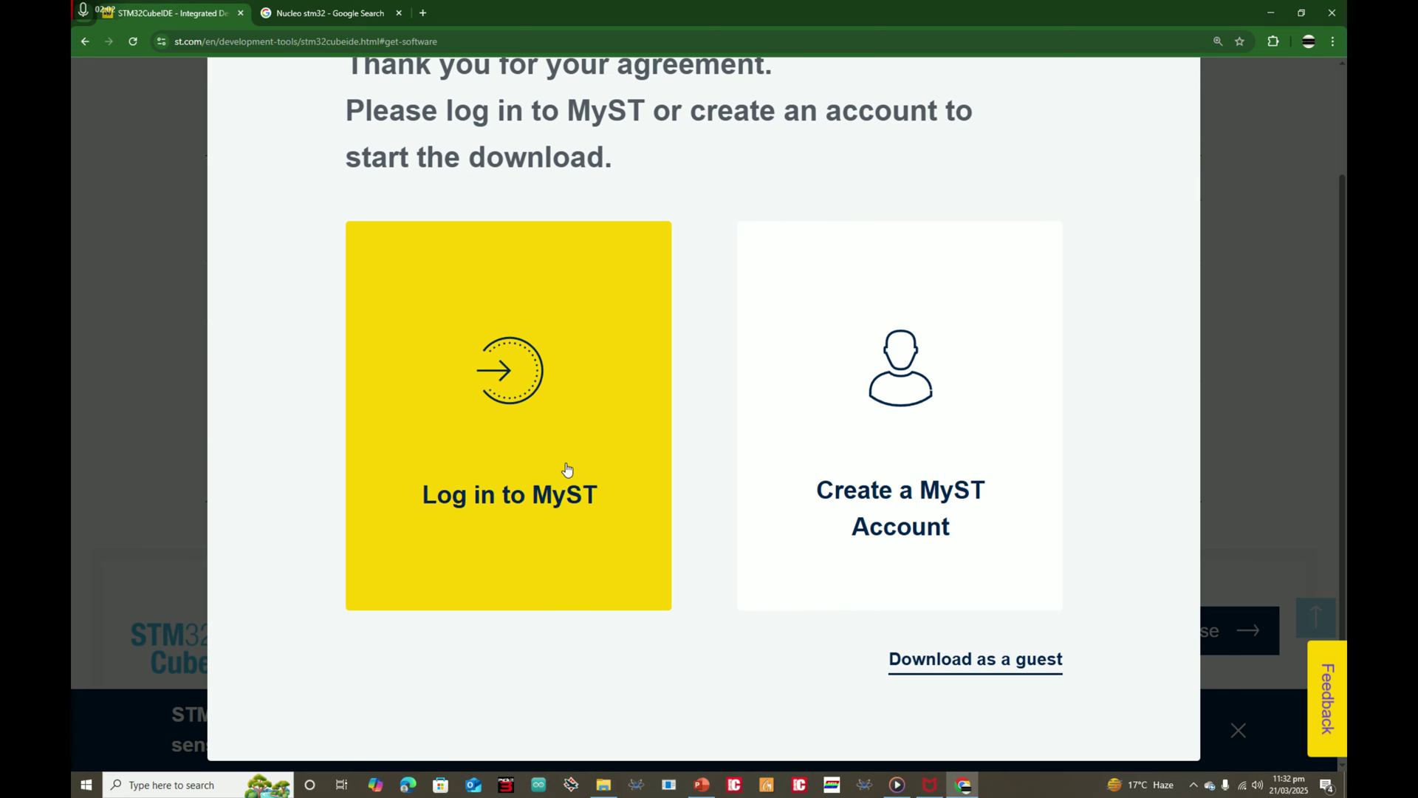
pyautogui.click(941, 444)
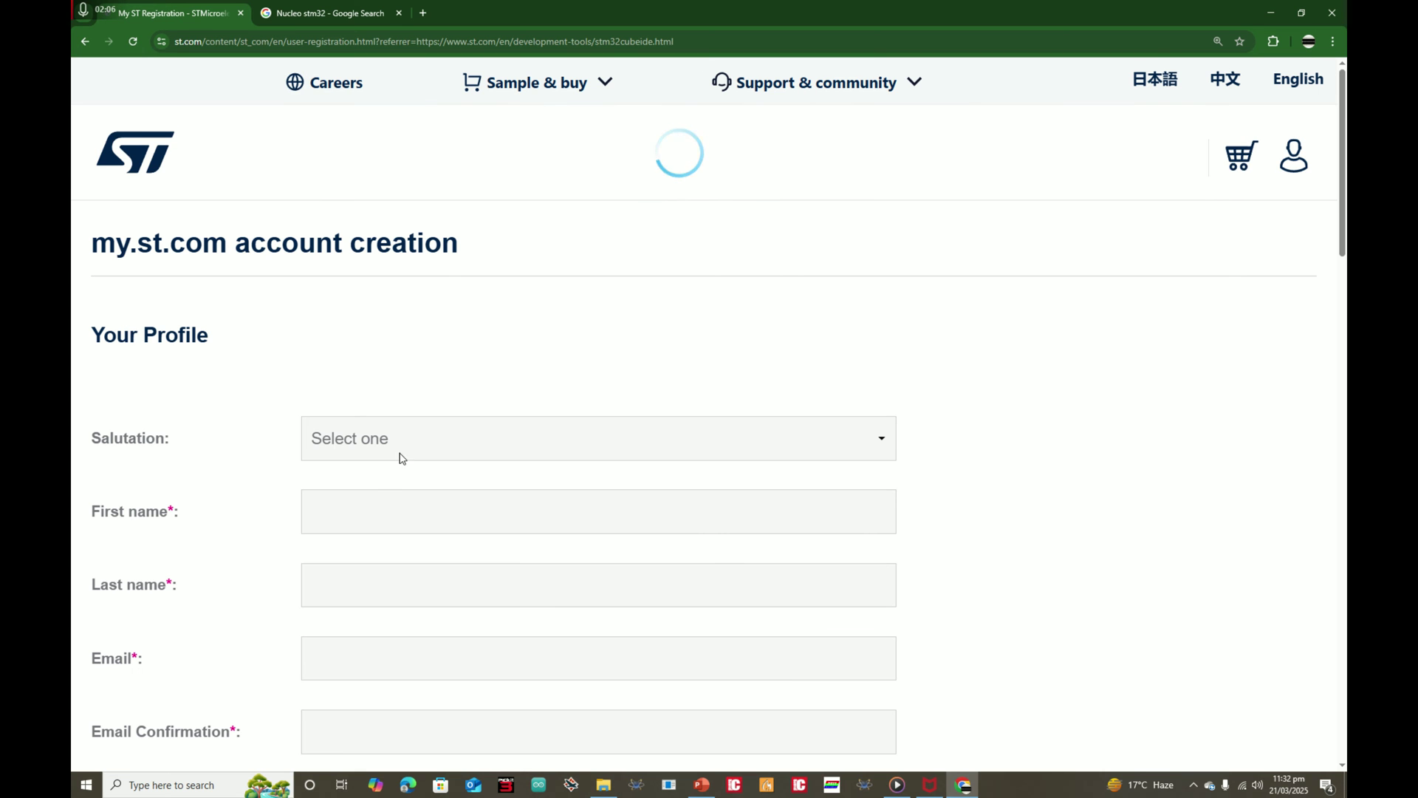
# - Set salutation to Mr and enter the first and last name
pyautogui.click(409, 443)
pyautogui.click(363, 497)
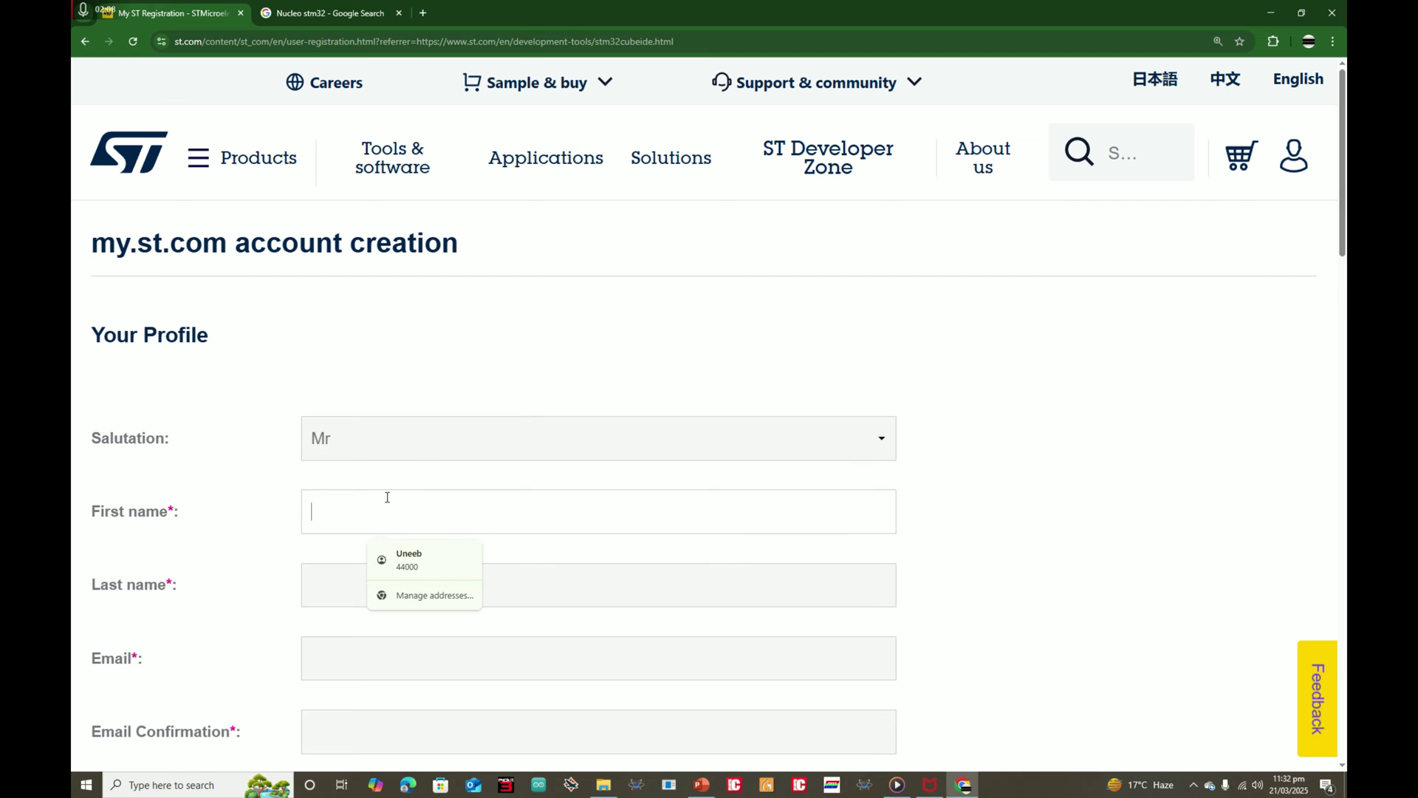
pyautogui.click(389, 509)
pyautogui.scroll(-3, 299, 345)
pyautogui.write('Learn')
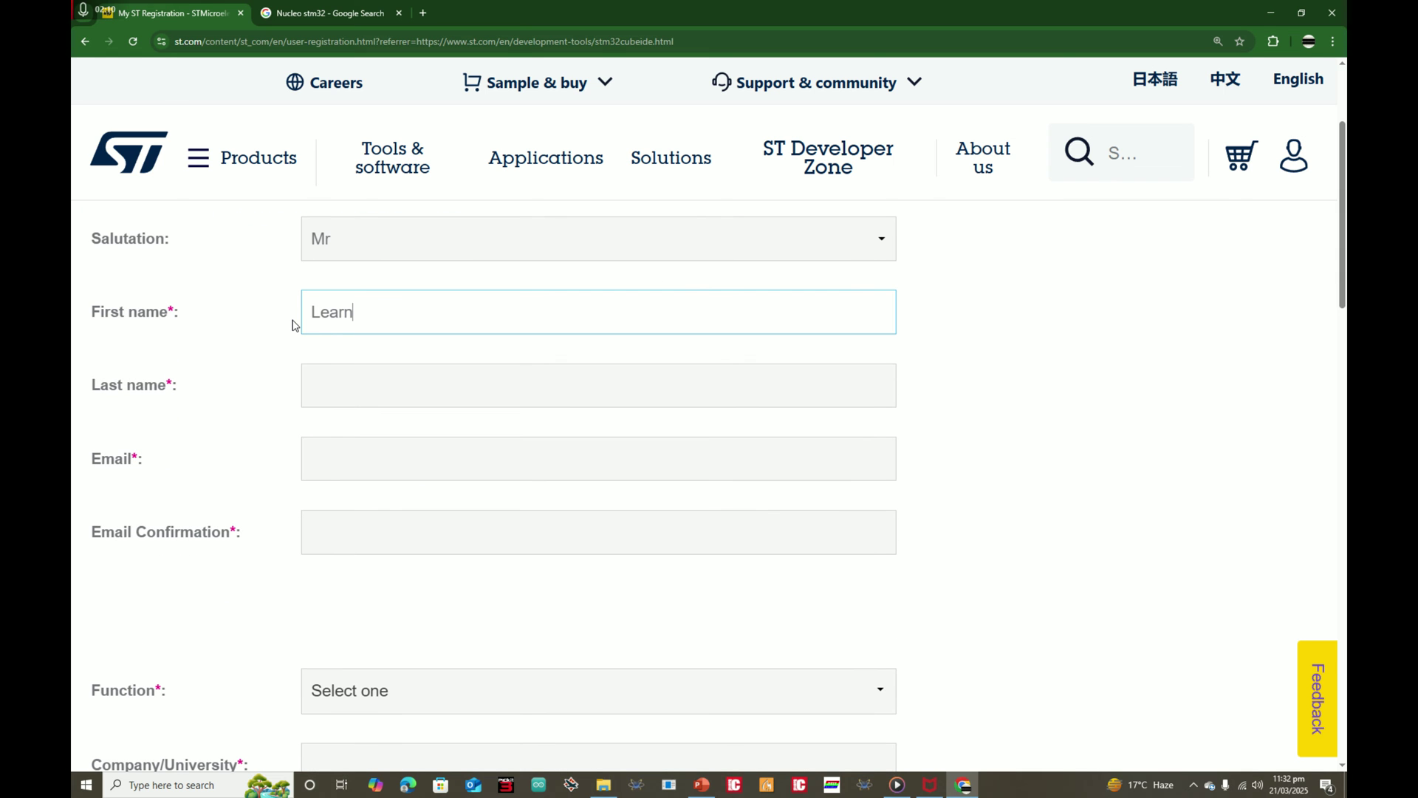
pyautogui.write('ing')
pyautogui.click(365, 381)
pyautogui.write('Microcontrollers')
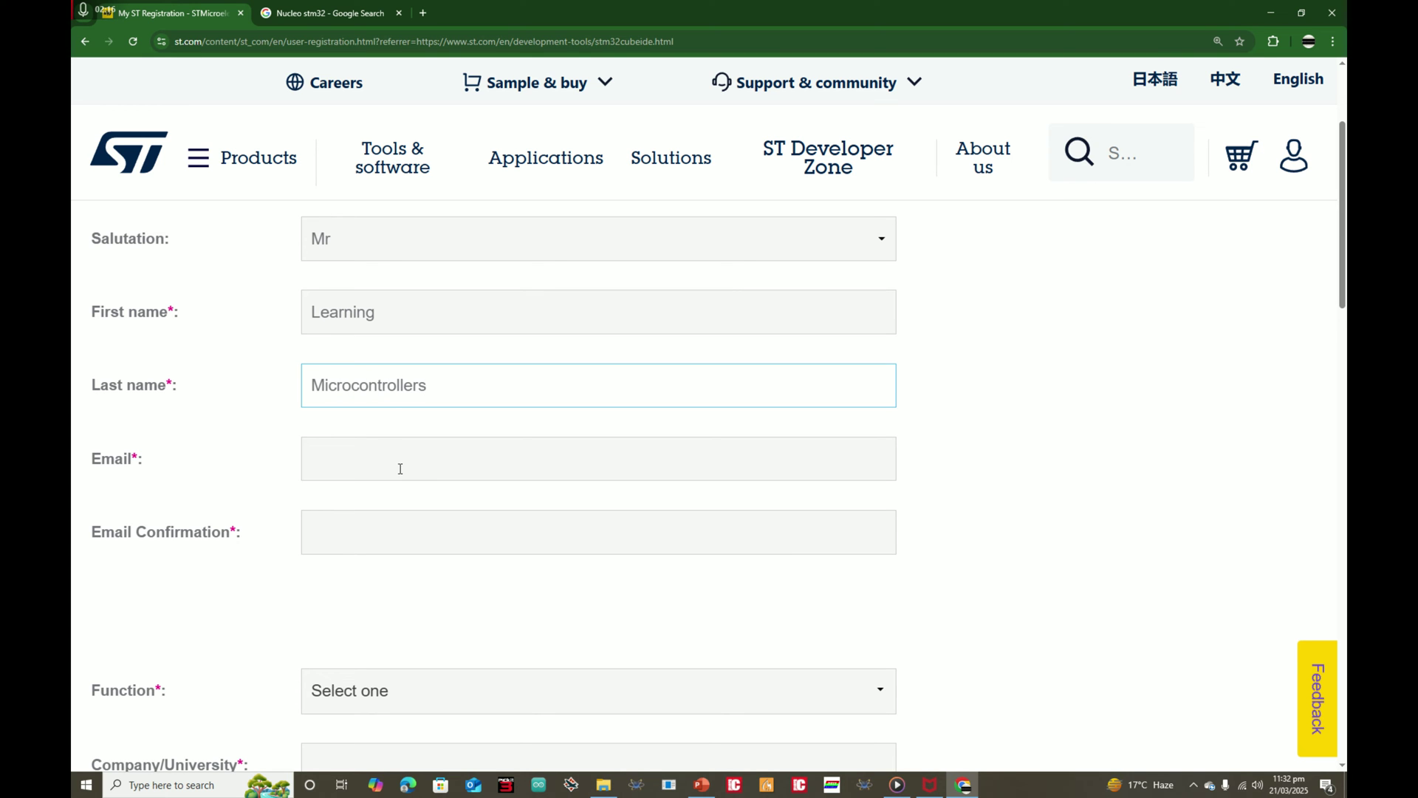
# - Enter the e-mail address and its confirmation
pyautogui.click(400, 469)
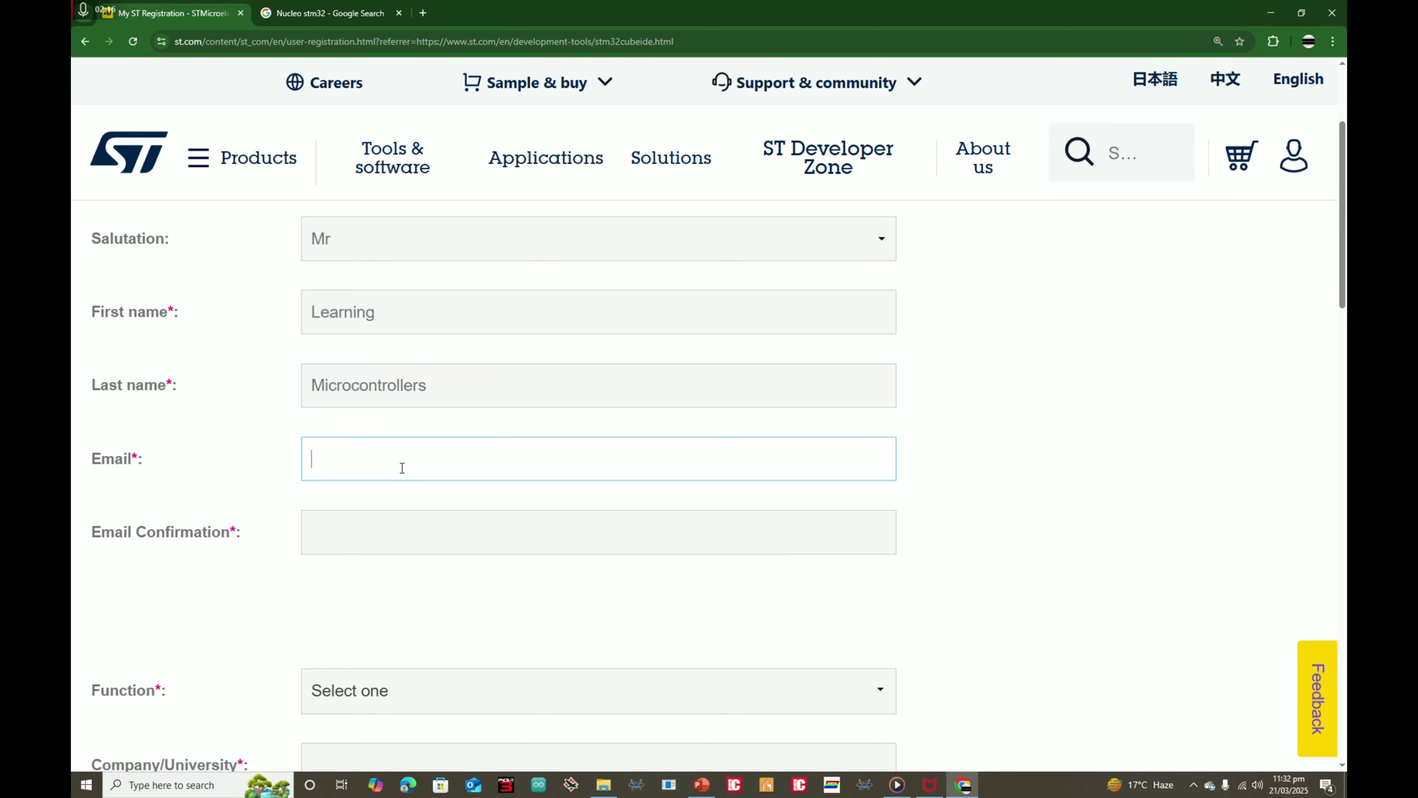
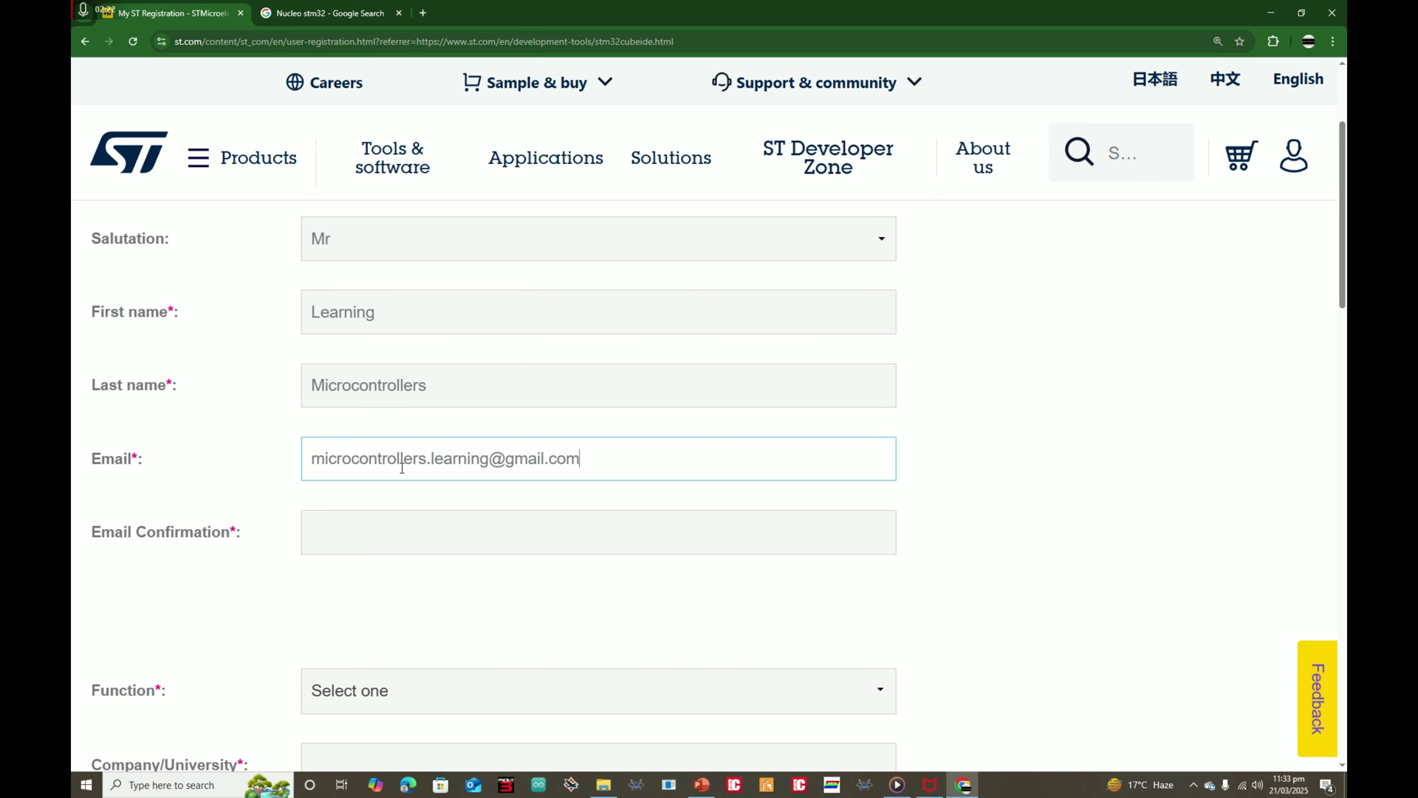
pyautogui.moveTo(568, 514); pyautogui.dragTo(556, 522)
pyautogui.click(529, 533)
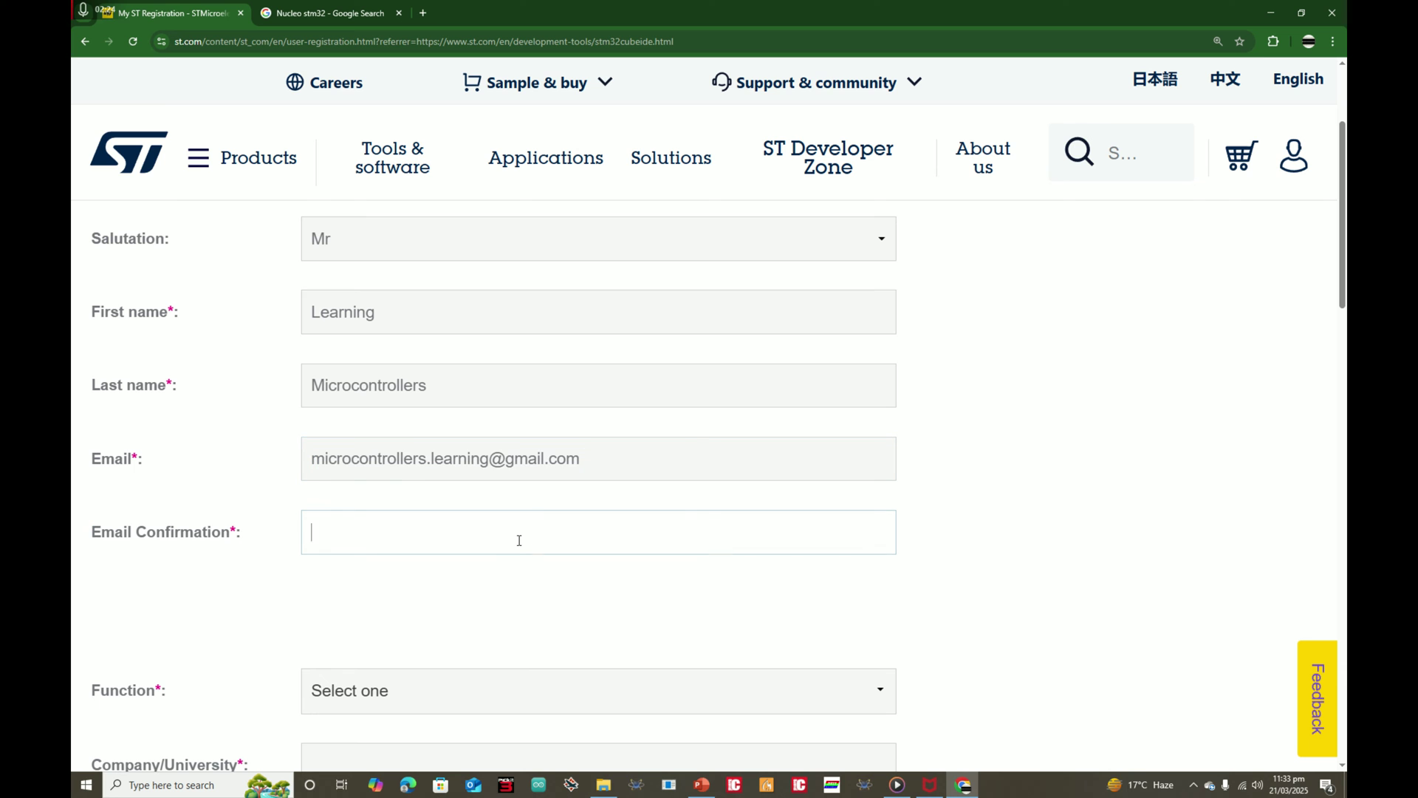
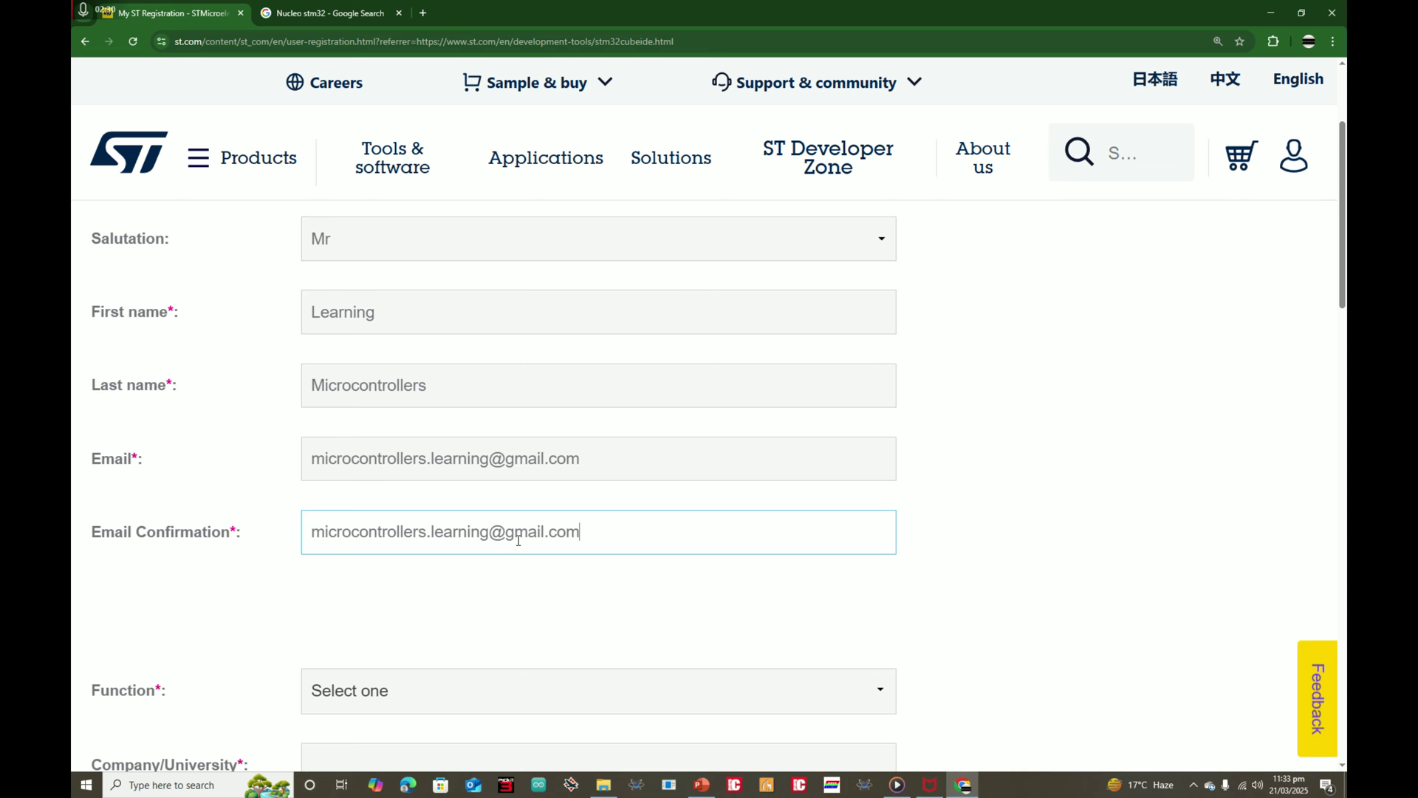
# - Set the job function to Engineering
pyautogui.scroll(-2, 519, 577)
pyautogui.click(491, 561)
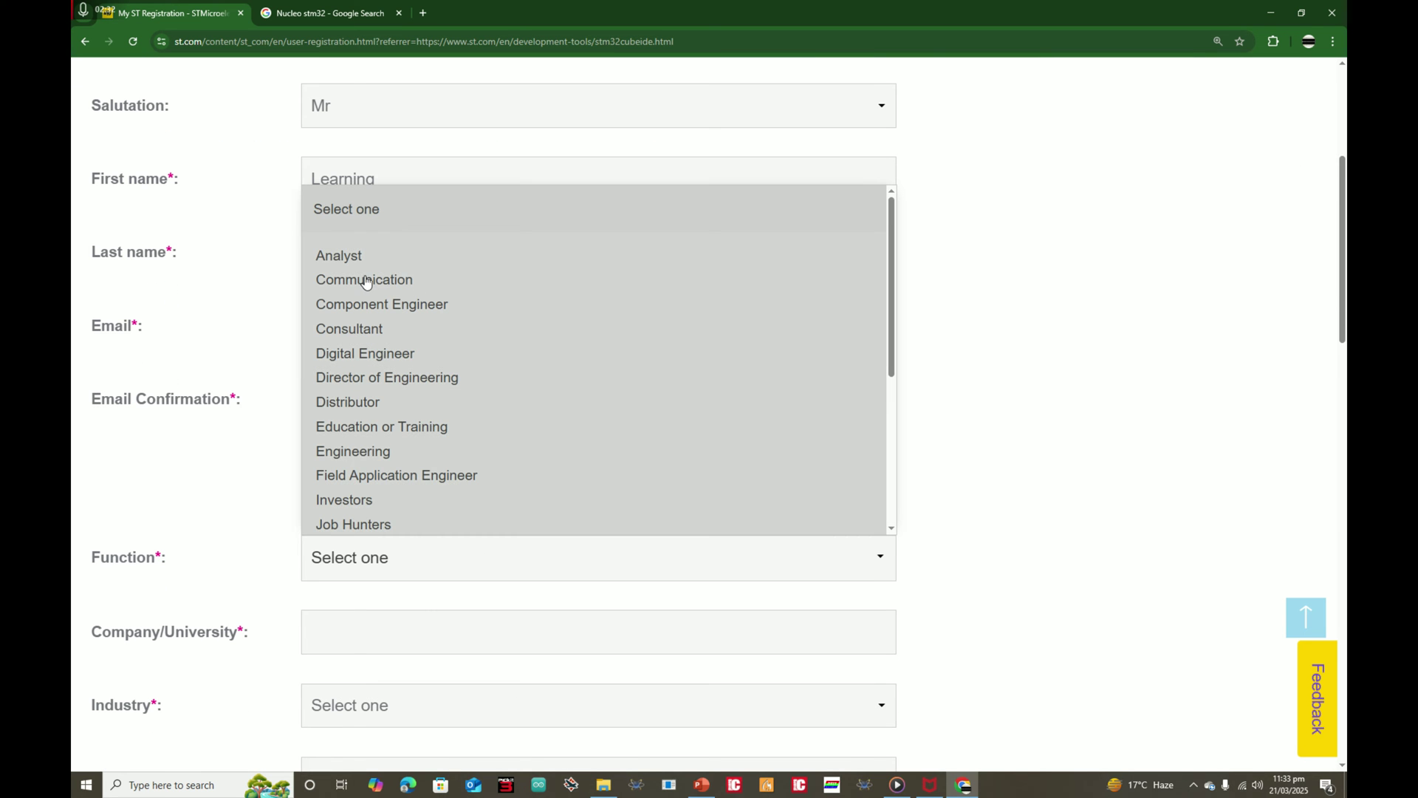
pyautogui.click(414, 256)
pyautogui.scroll(-2, 562, 397)
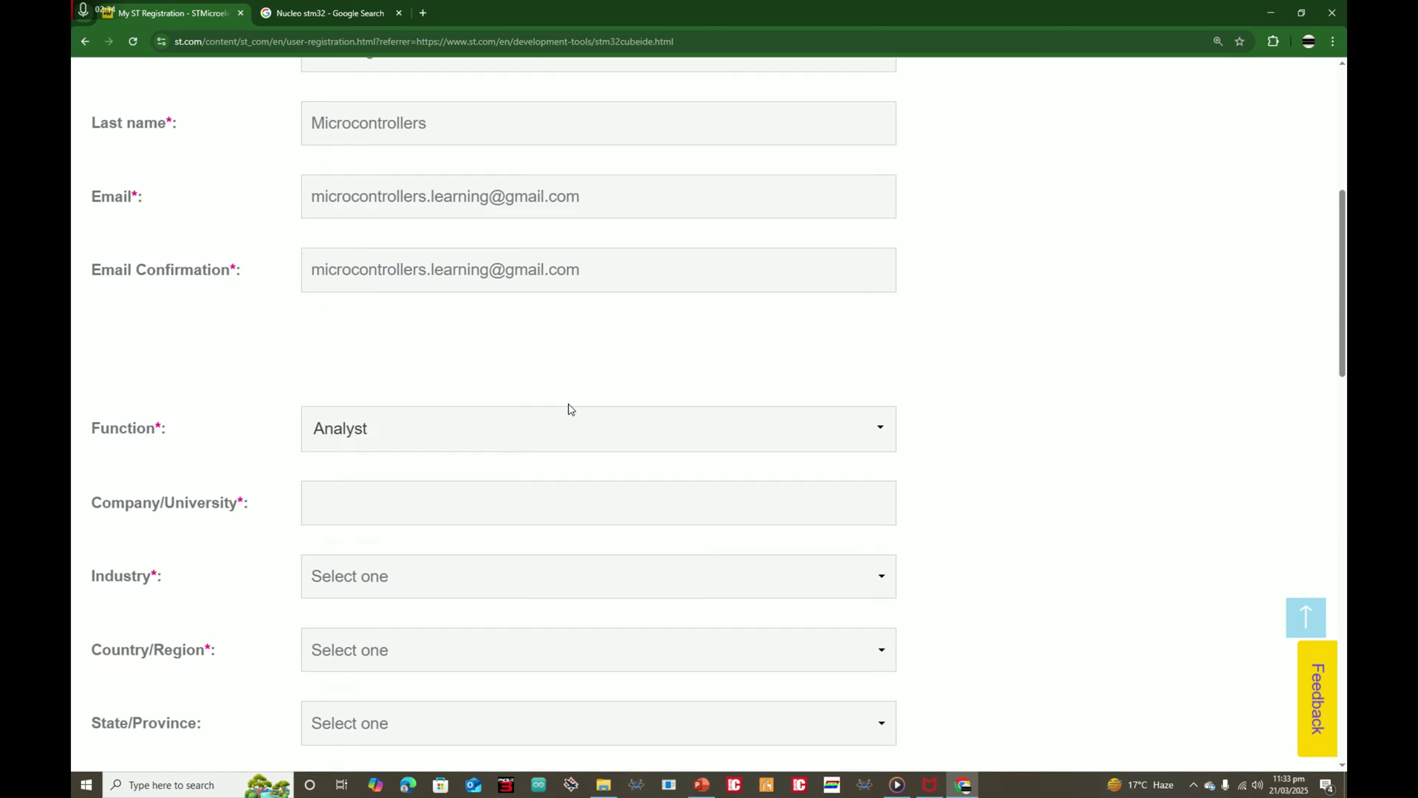
pyautogui.click(516, 424)
pyautogui.scroll(-5, 416, 546)
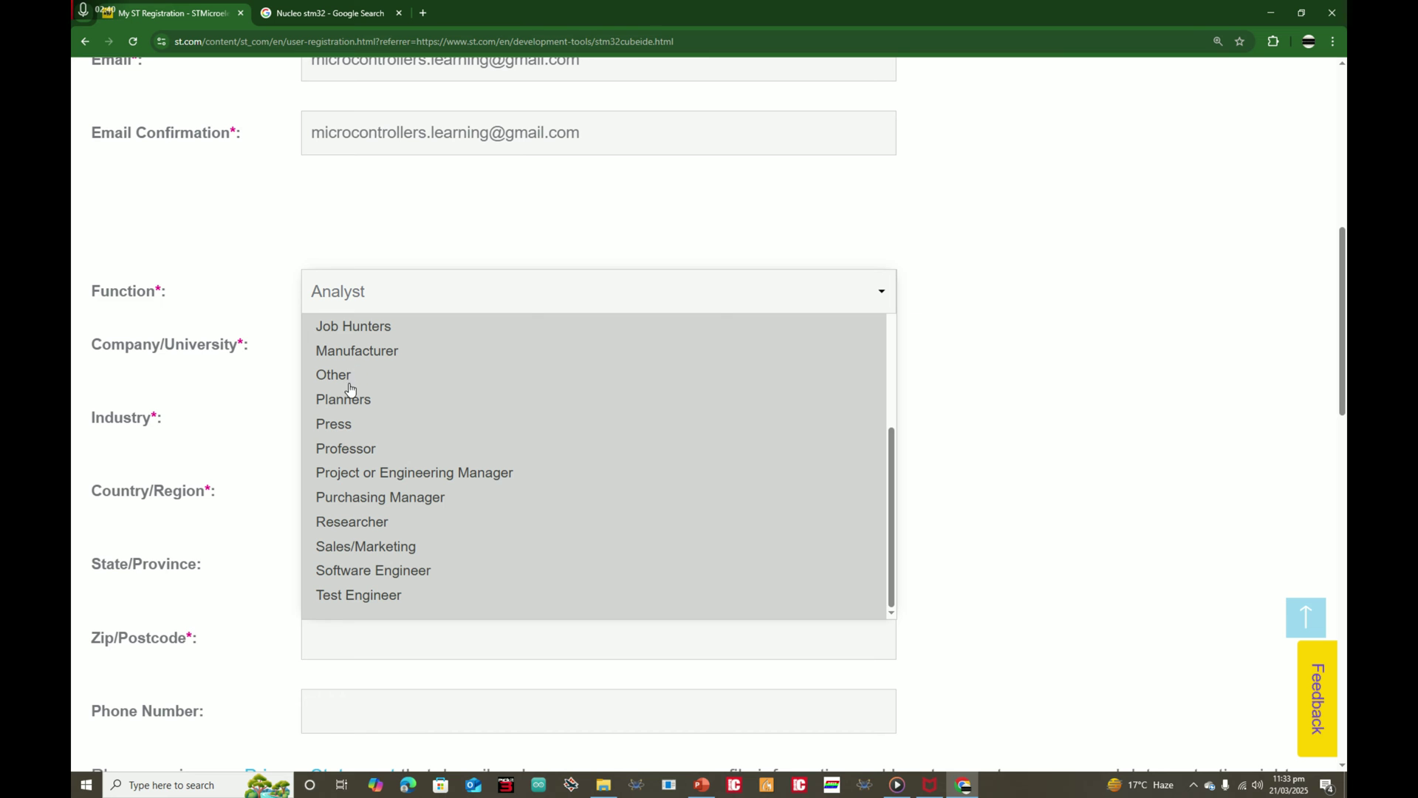
pyautogui.scroll(-3, 507, 345)
pyautogui.click(397, 164)
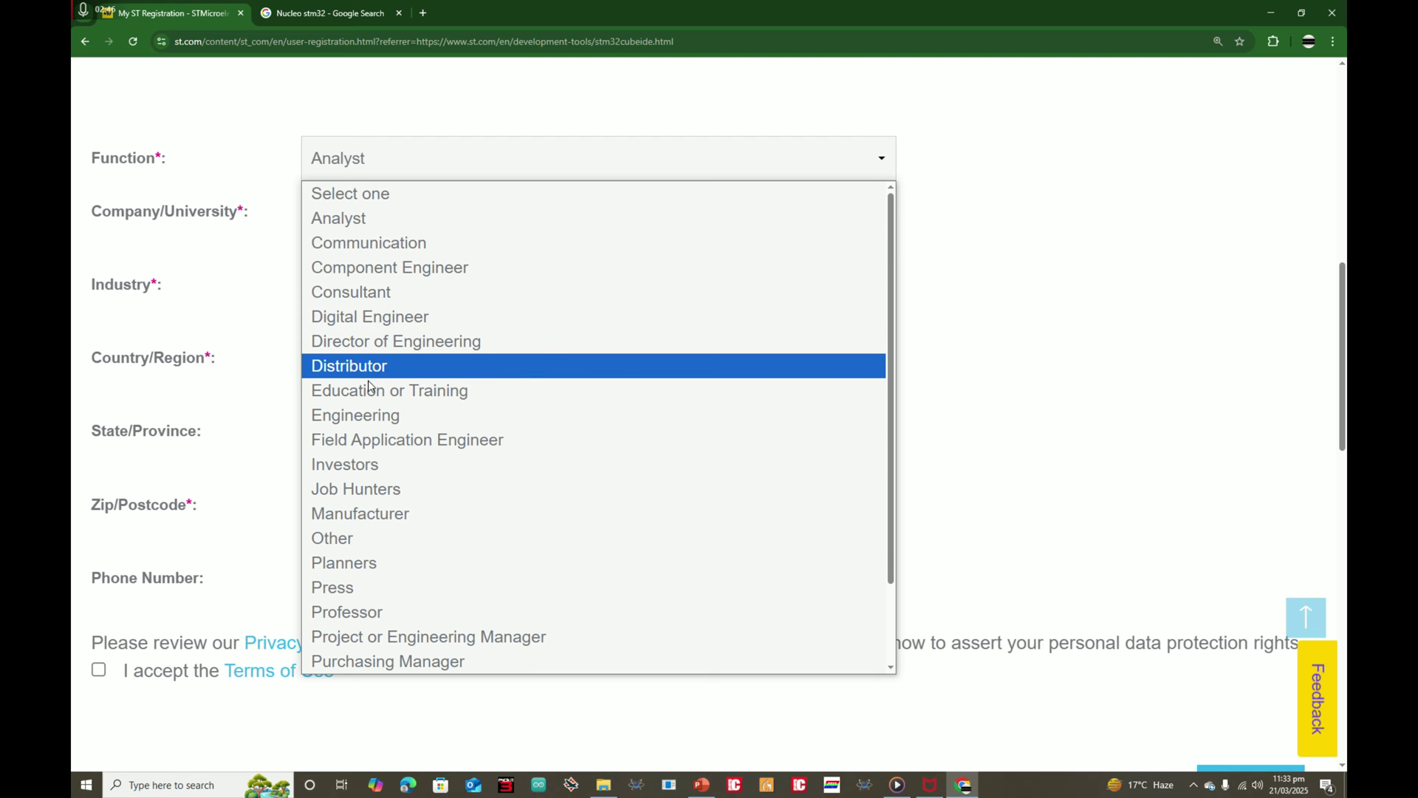
pyautogui.click(371, 416)
pyautogui.click(384, 172)
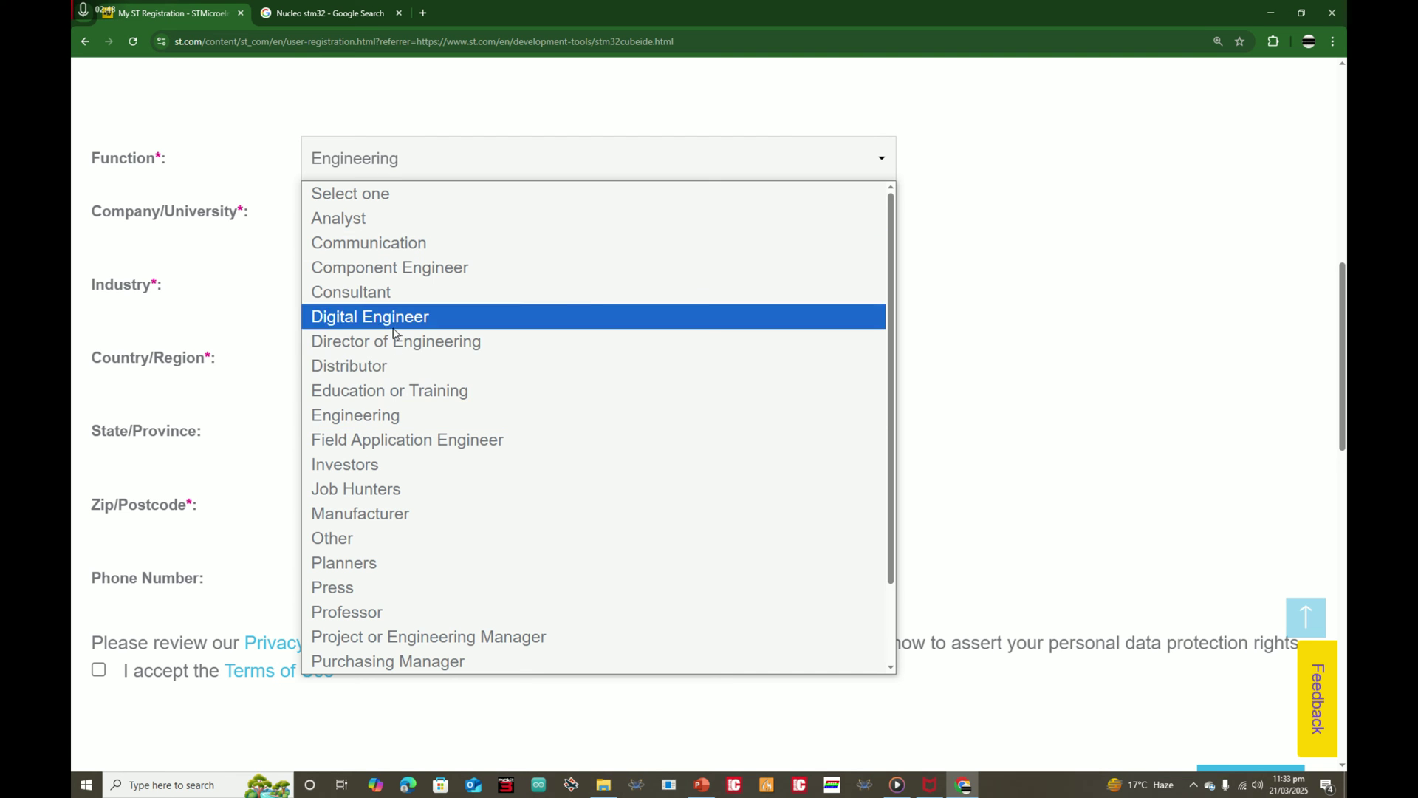
pyautogui.click(225, 211)
# - Fill in the Company/University field with the company name
pyautogui.click(373, 213)
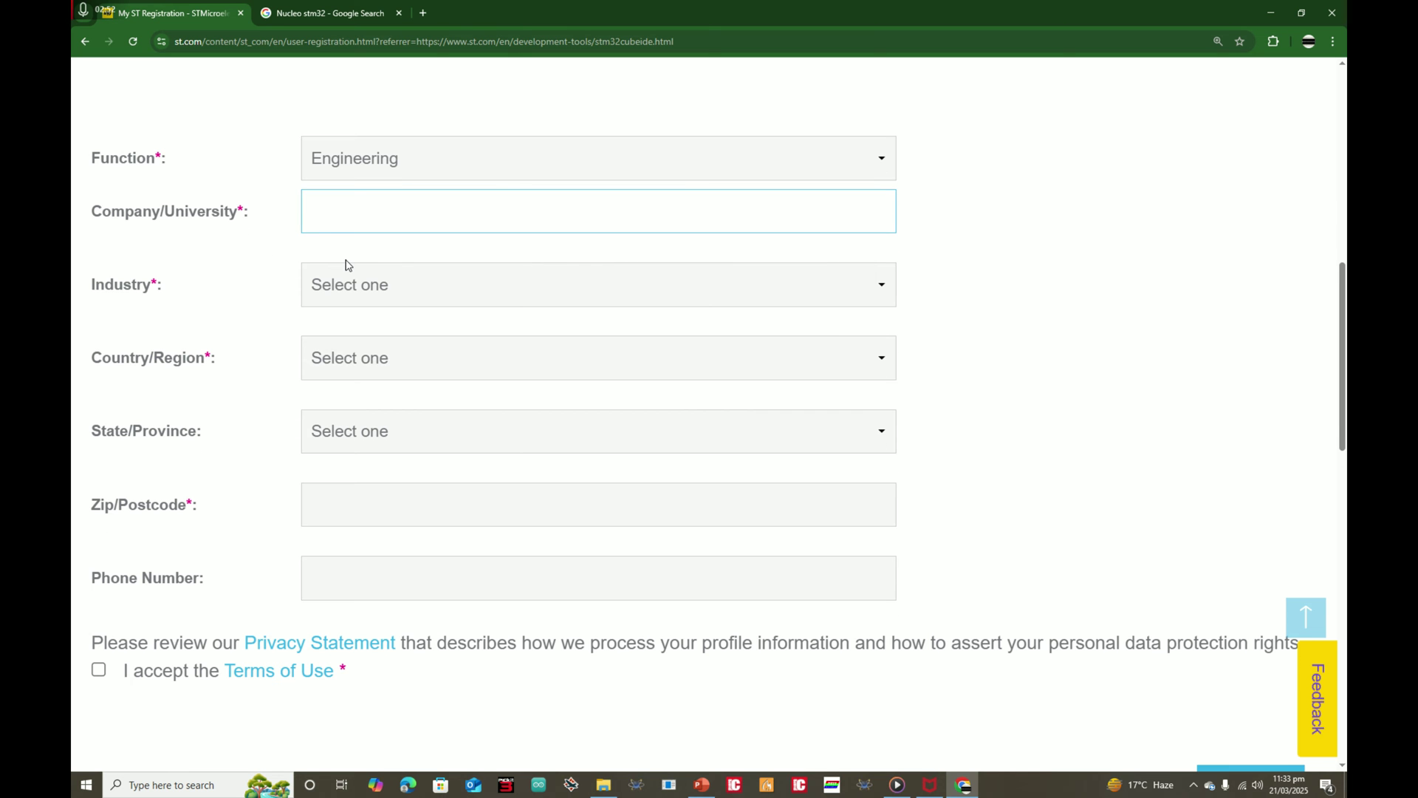
pyautogui.scroll(2, 339, 295)
pyautogui.write('Learning Microcontrollers')
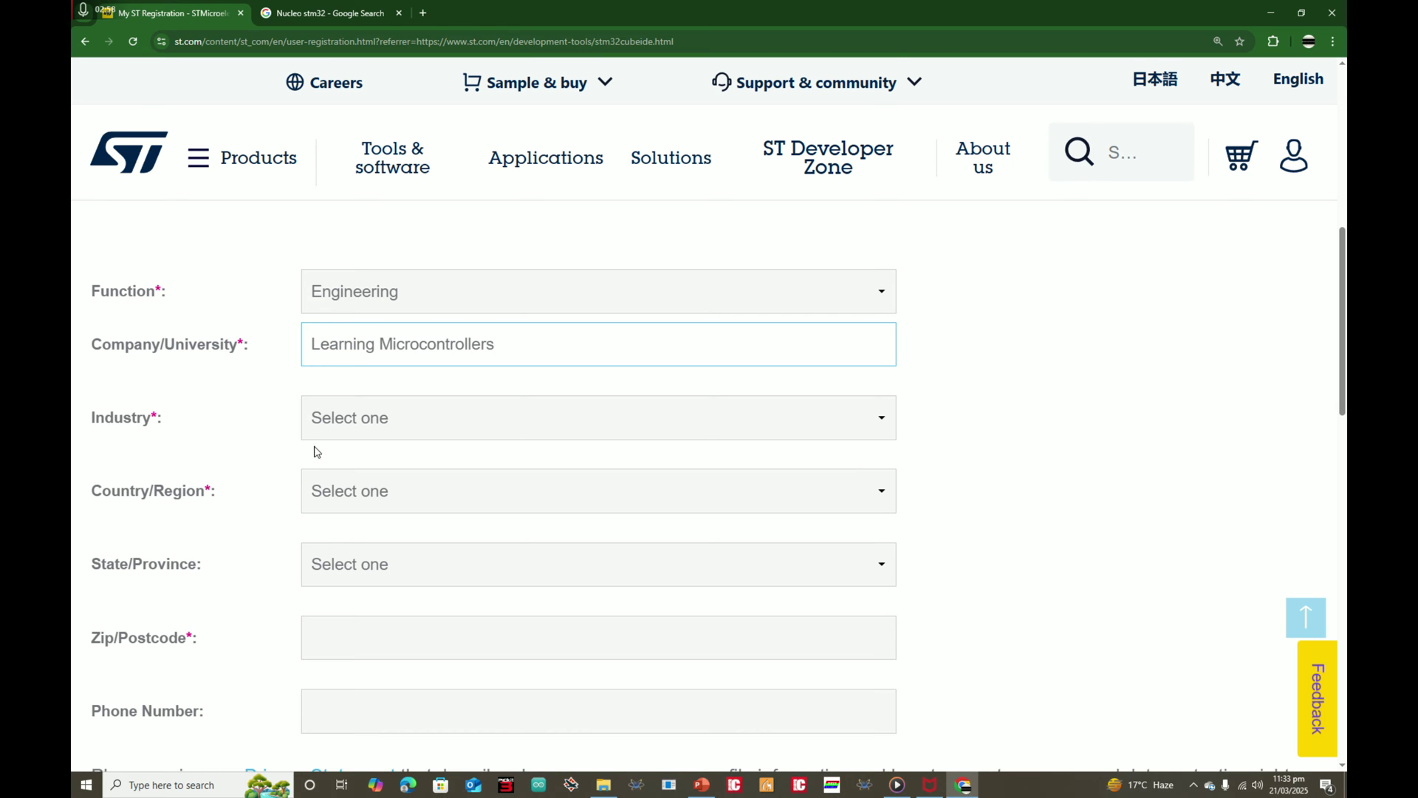
# - Set Industry to Semiconductors and Country/Region to Pakistan
pyautogui.click(403, 421)
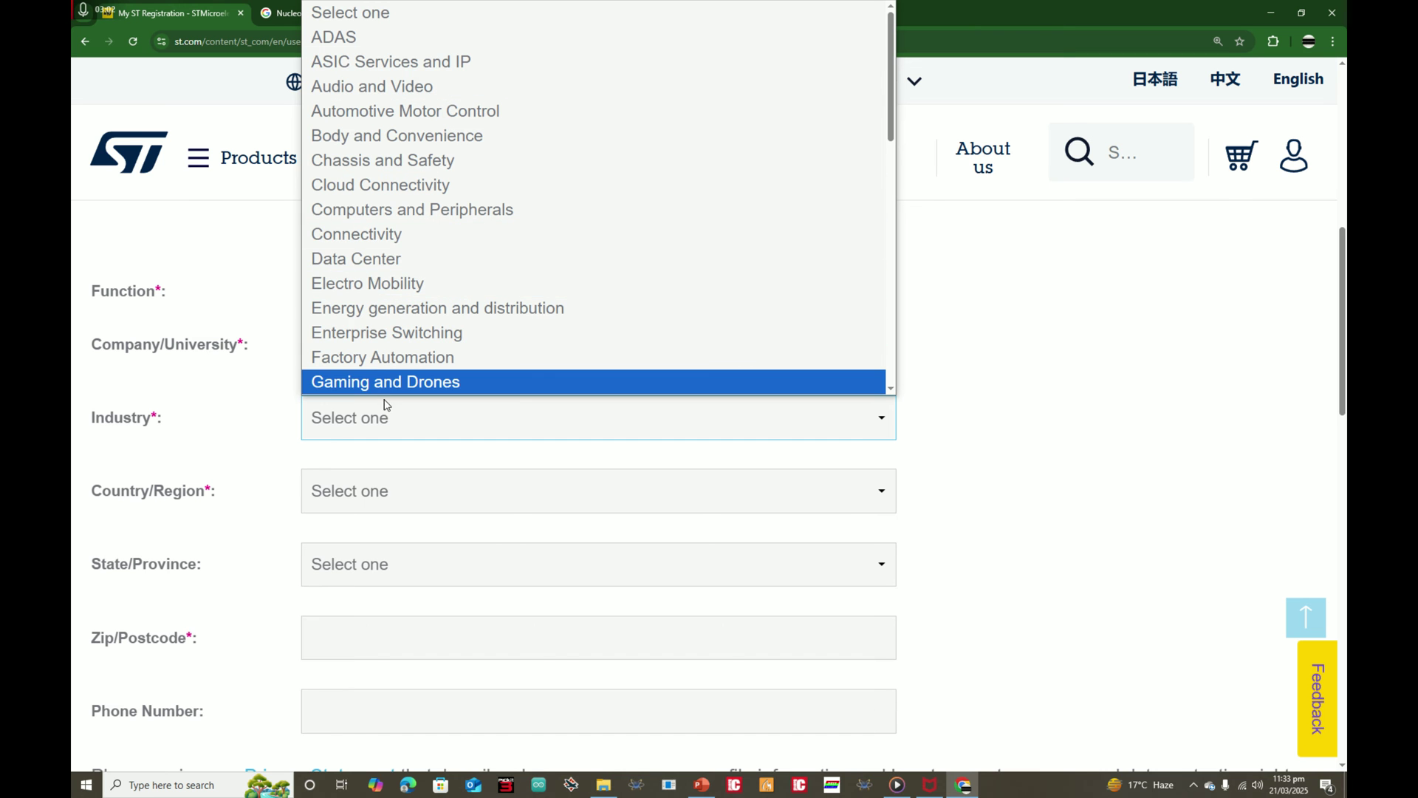
pyautogui.scroll(-9, 375, 354)
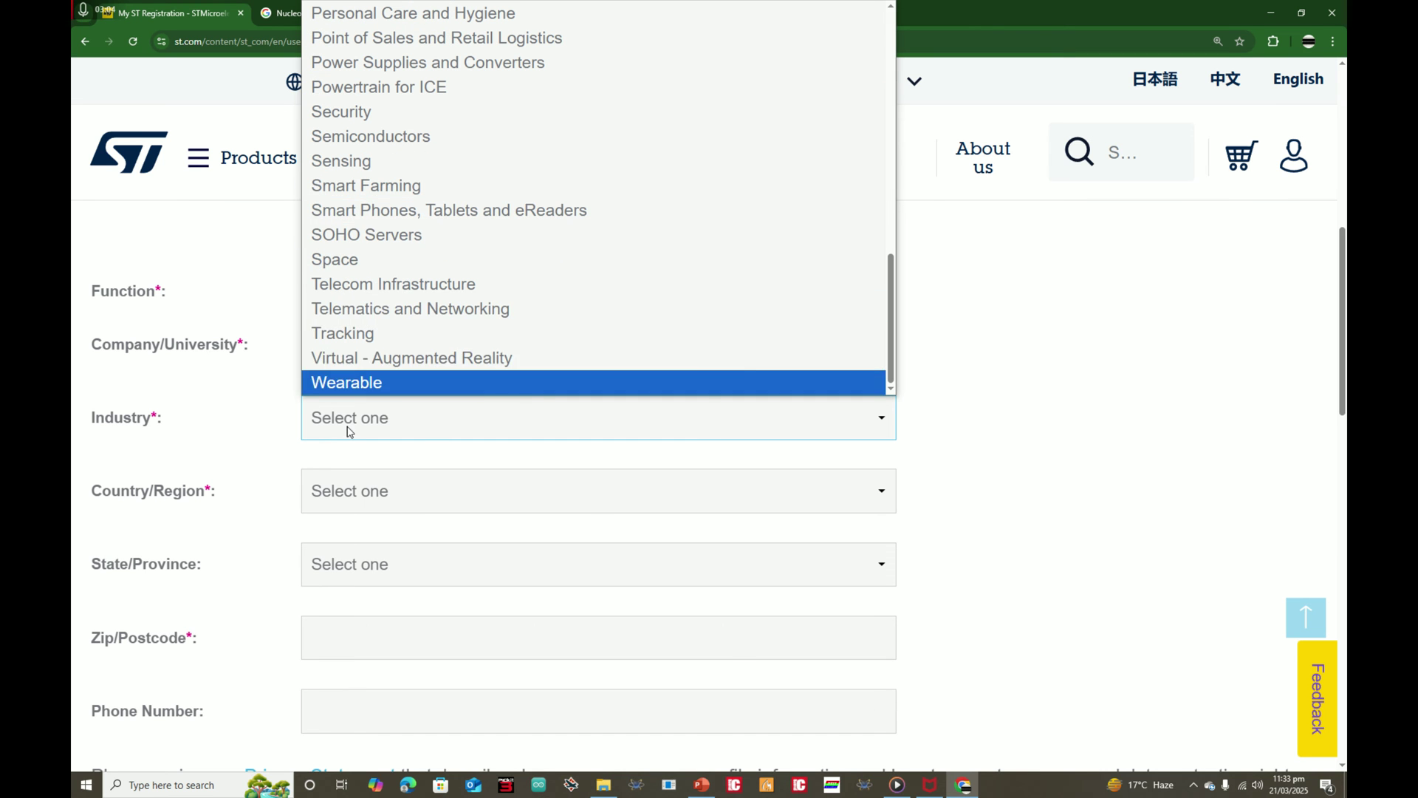
pyautogui.click(406, 136)
pyautogui.scroll(-4, 373, 301)
pyautogui.scroll(3, 377, 325)
pyautogui.click(382, 358)
pyautogui.press('p')
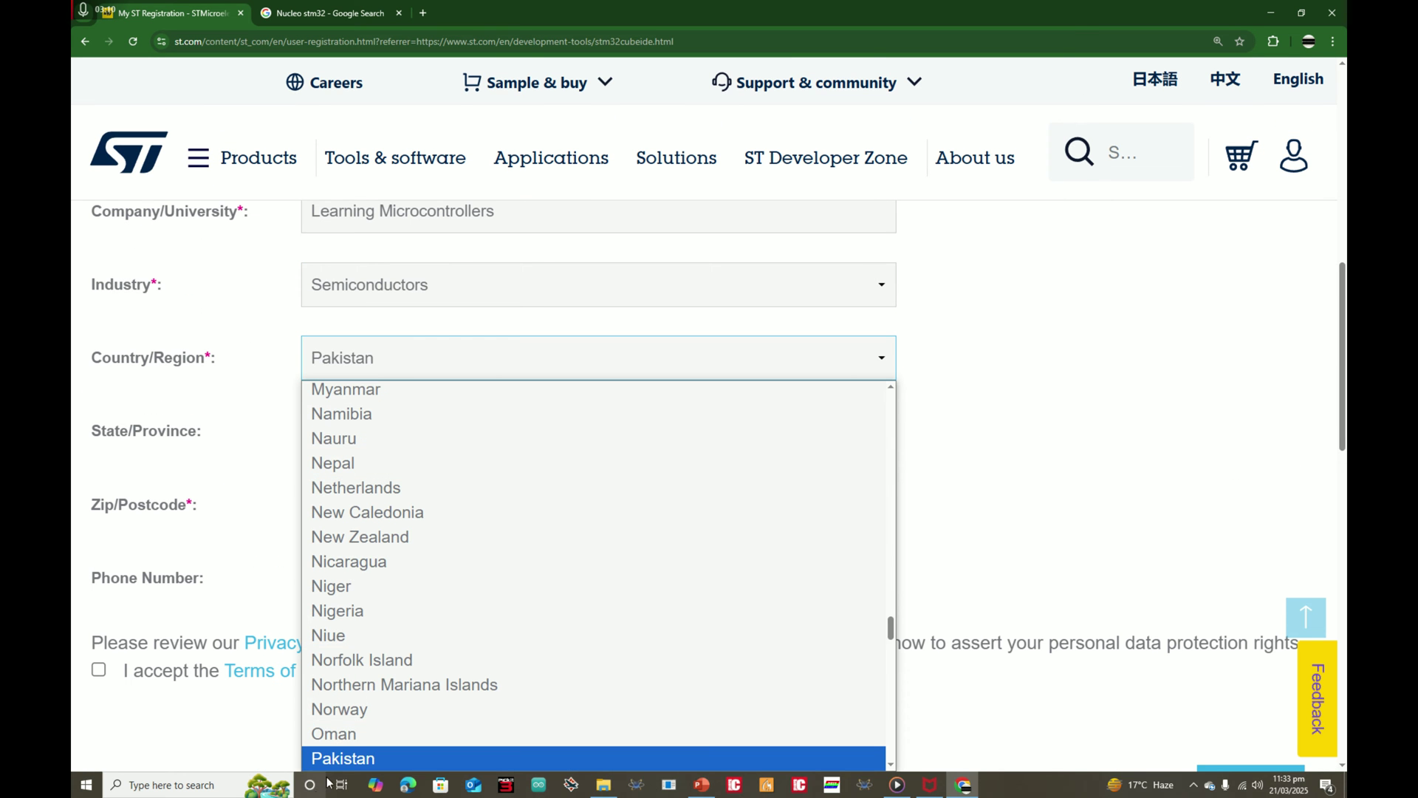
pyautogui.press('Return')
# - Enter the Zip/Postcode value
pyautogui.click(348, 434)
pyautogui.write('440000')
pyautogui.press('BackSpace')
pyautogui.click(851, 402)
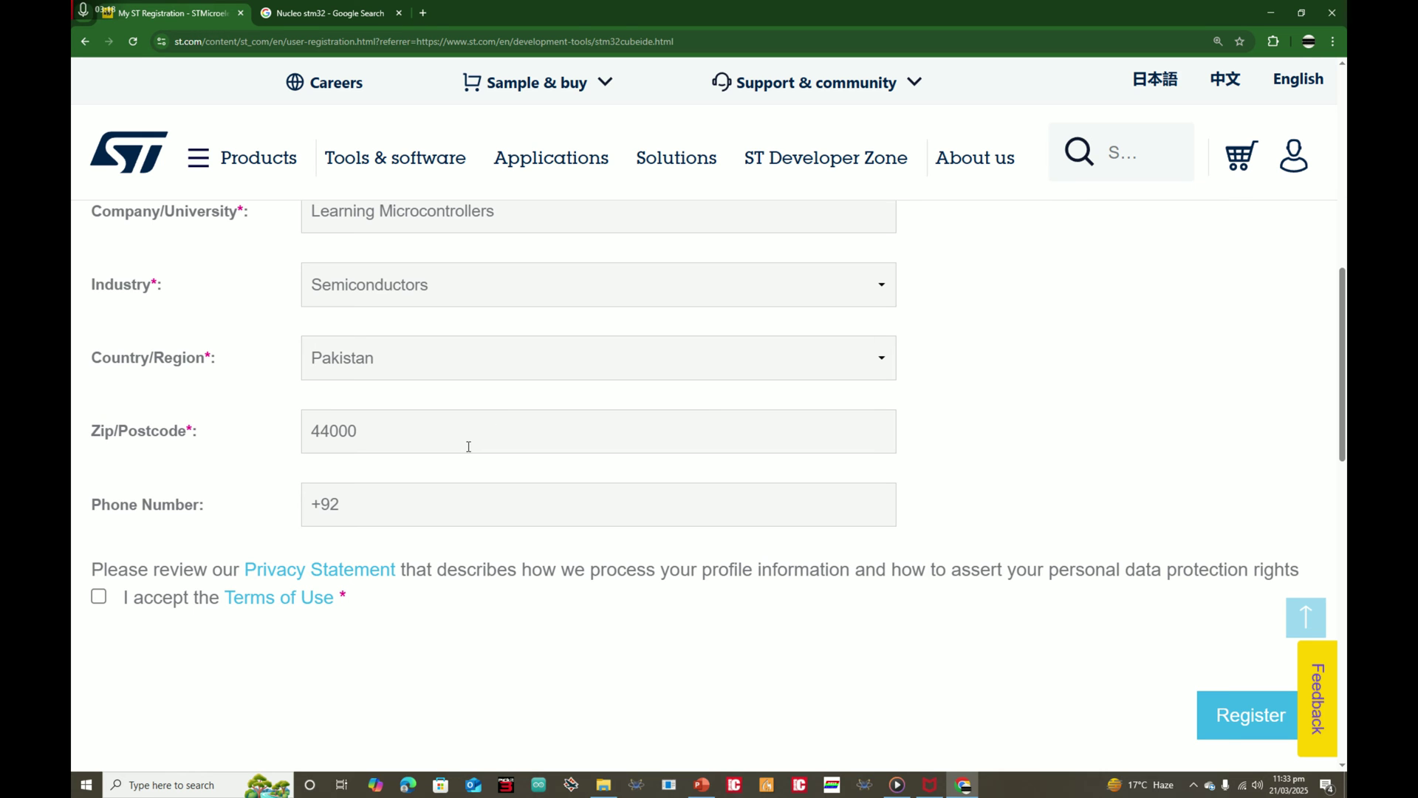
pyautogui.click(351, 433)
pyautogui.moveTo(351, 433); pyautogui.dragTo(302, 442)
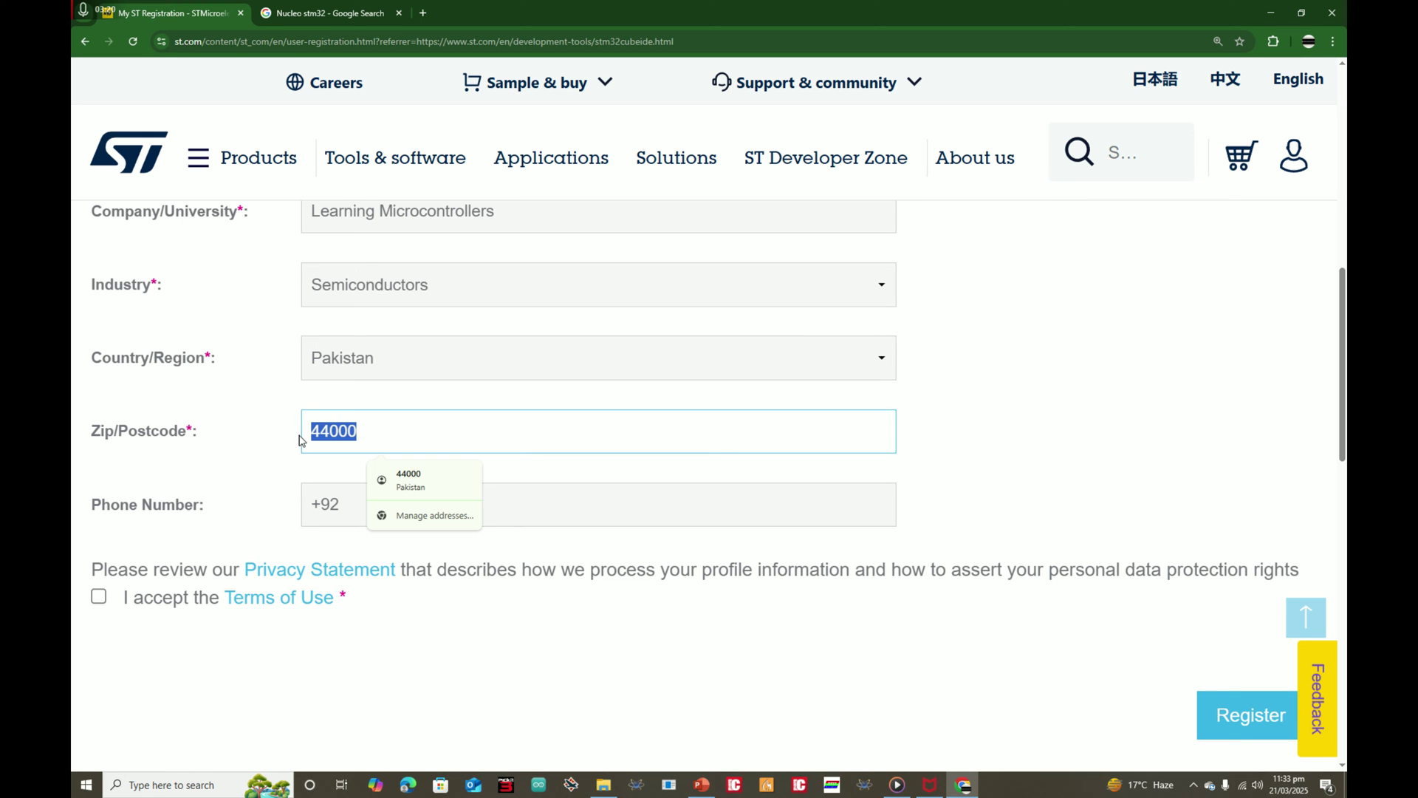
pyautogui.click(288, 415)
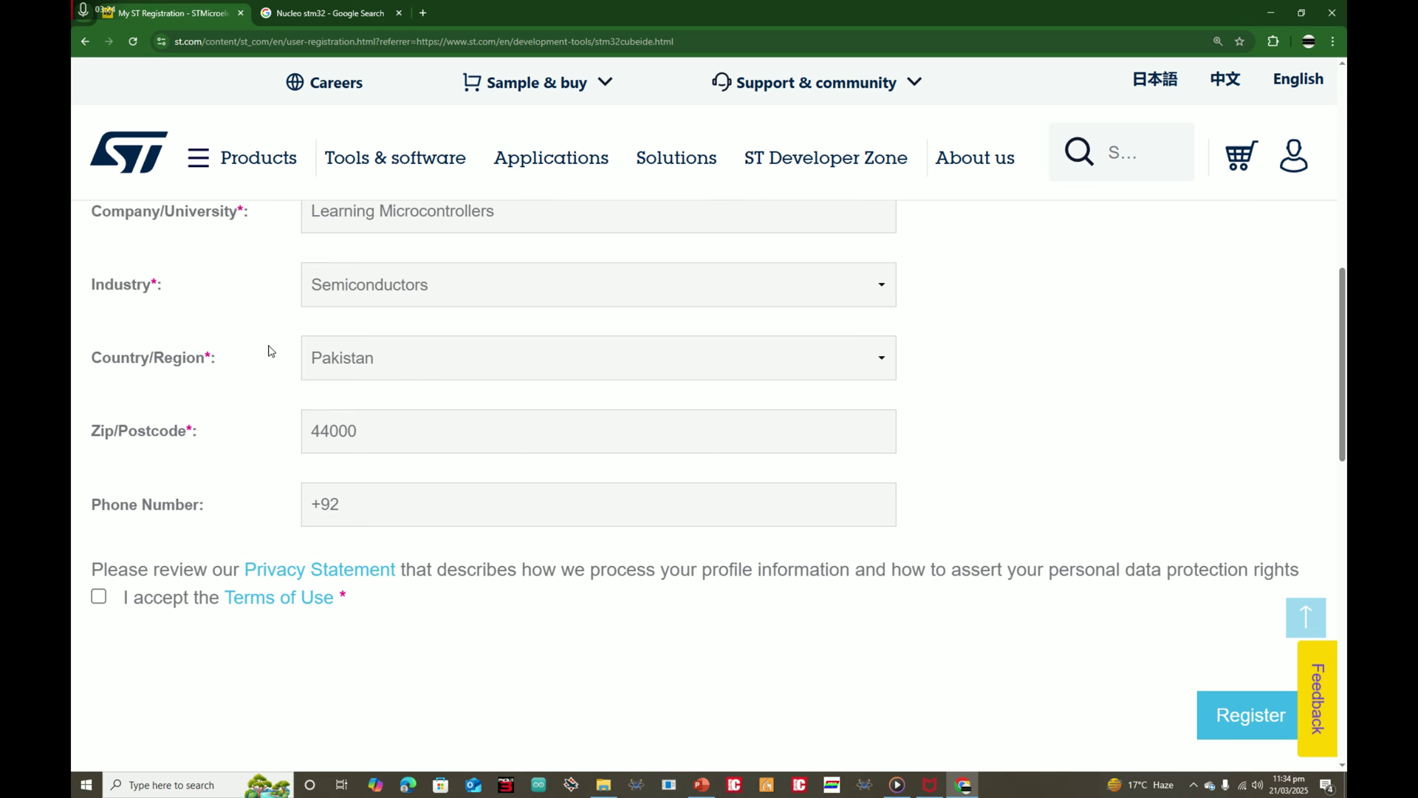
# - Enter the phone number and tick 'I accept the Terms of Use'
pyautogui.scroll(-2, 421, 383)
pyautogui.click(395, 381)
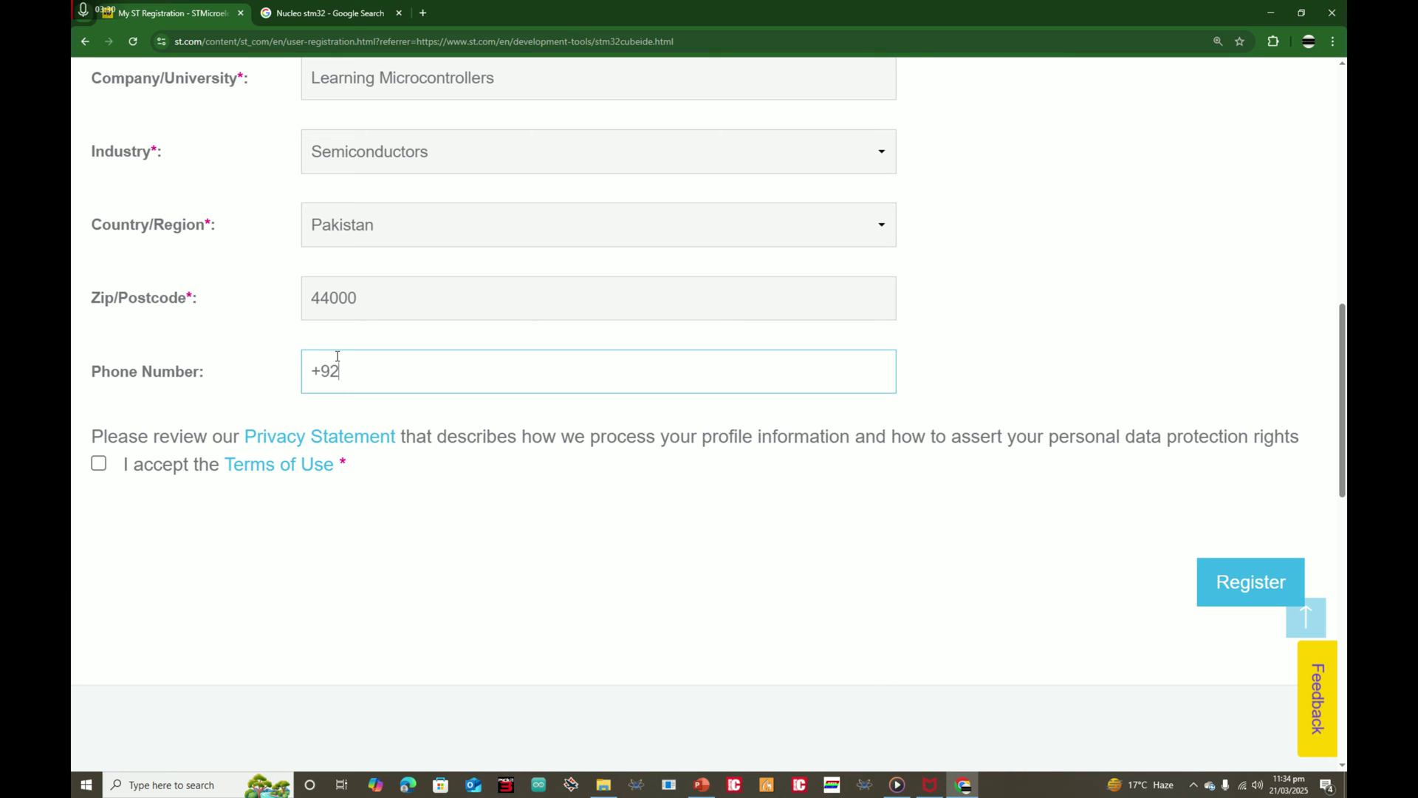
pyautogui.write('31053')
pyautogui.press('BackSpace')
pyautogui.press('BackSpace')
pyautogui.press('BackSpace')
pyautogui.click(472, 600)
pyautogui.click(98, 463)
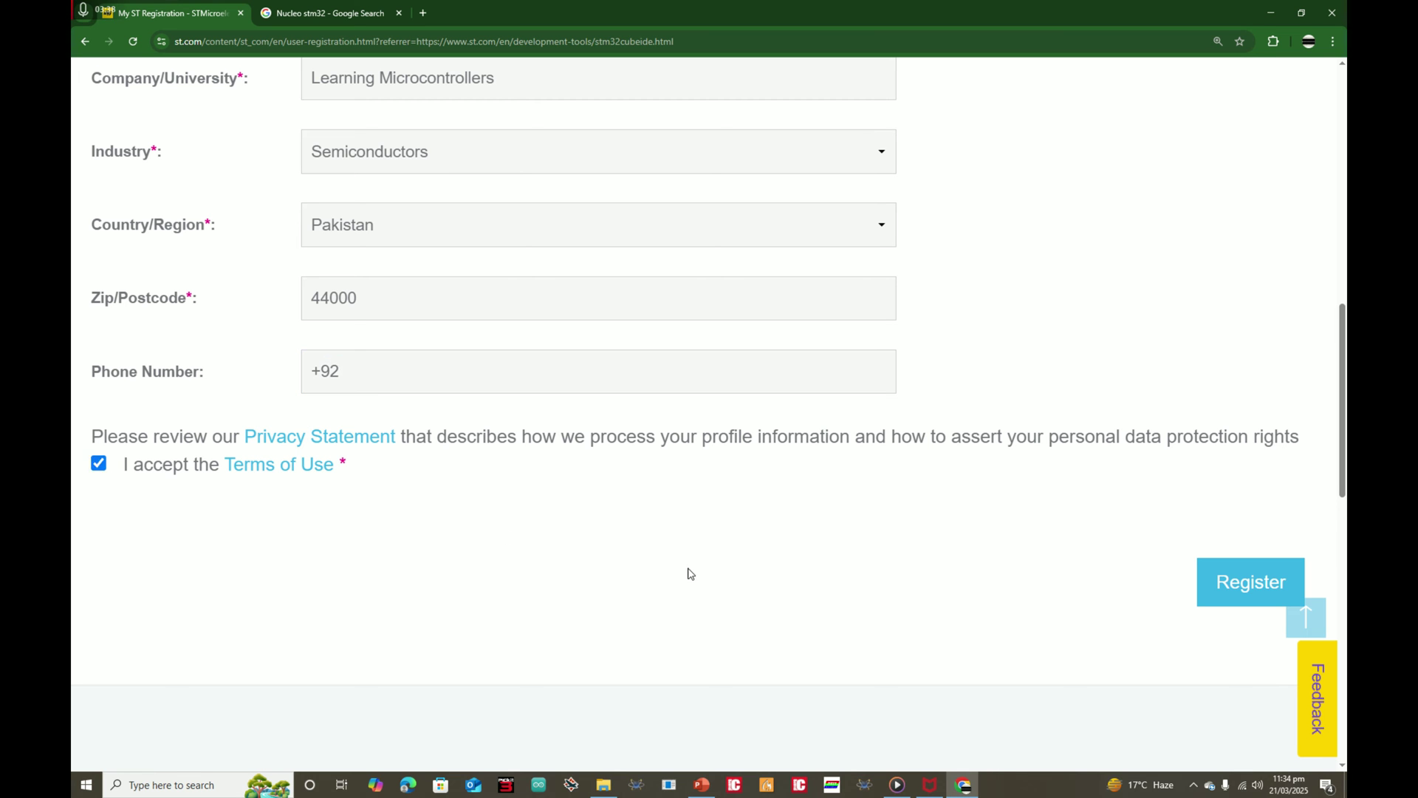
# - Register the account, then switch to the 'Nucleo stm32' Google Search tab
pyautogui.click(1209, 591)
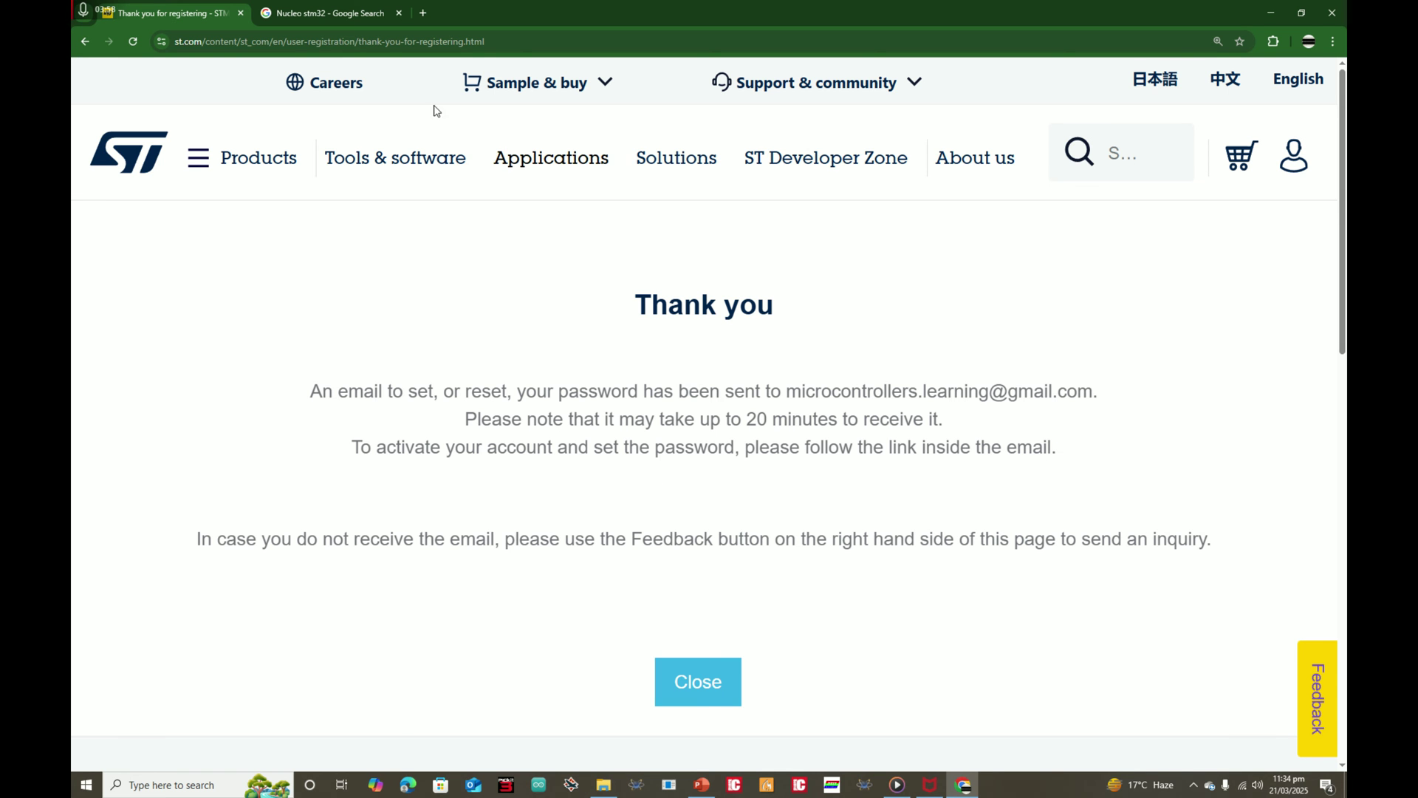
pyautogui.click(350, 19)
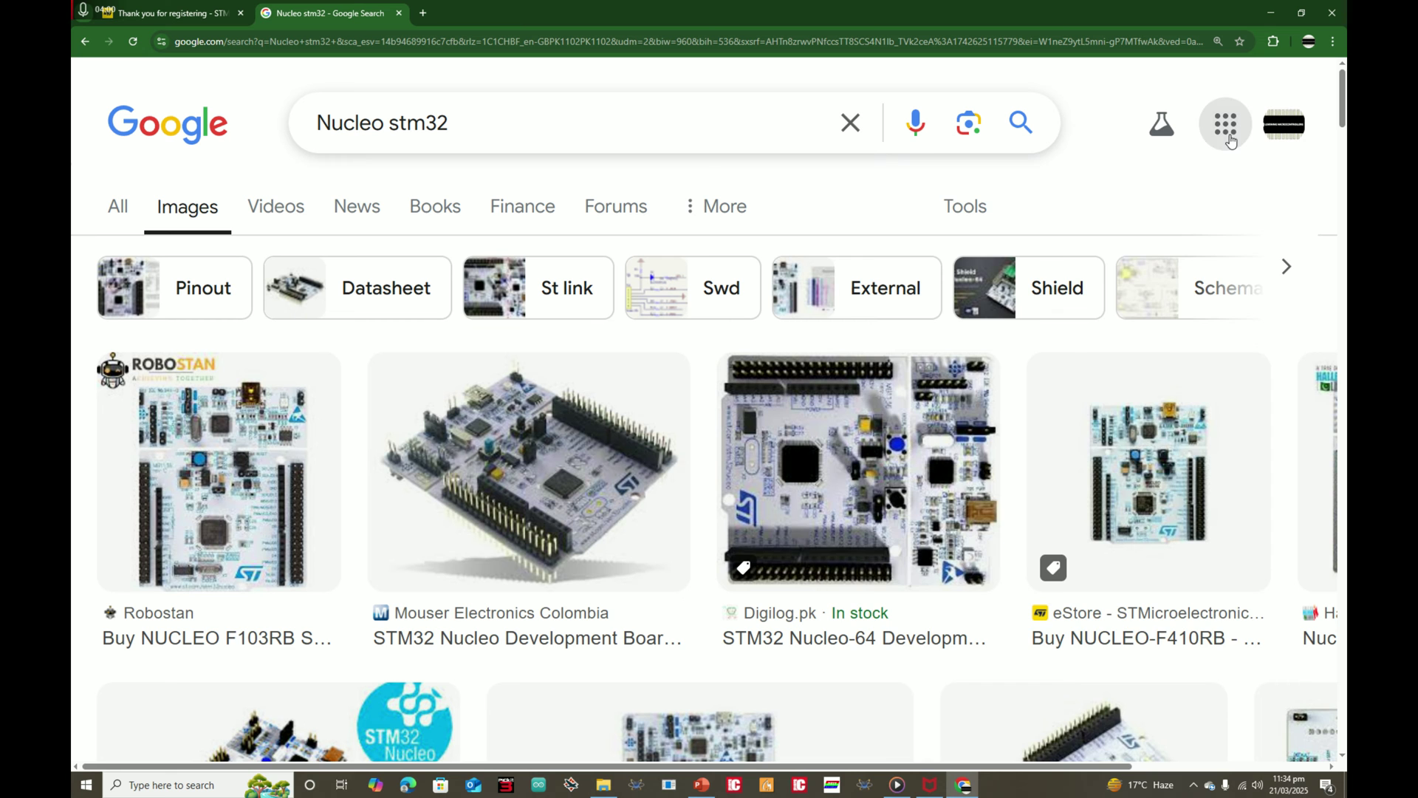
# - Open Gmail and click Validate now in the STMicroelectronics validation email
pyautogui.click(1226, 123)
pyautogui.click(1150, 291)
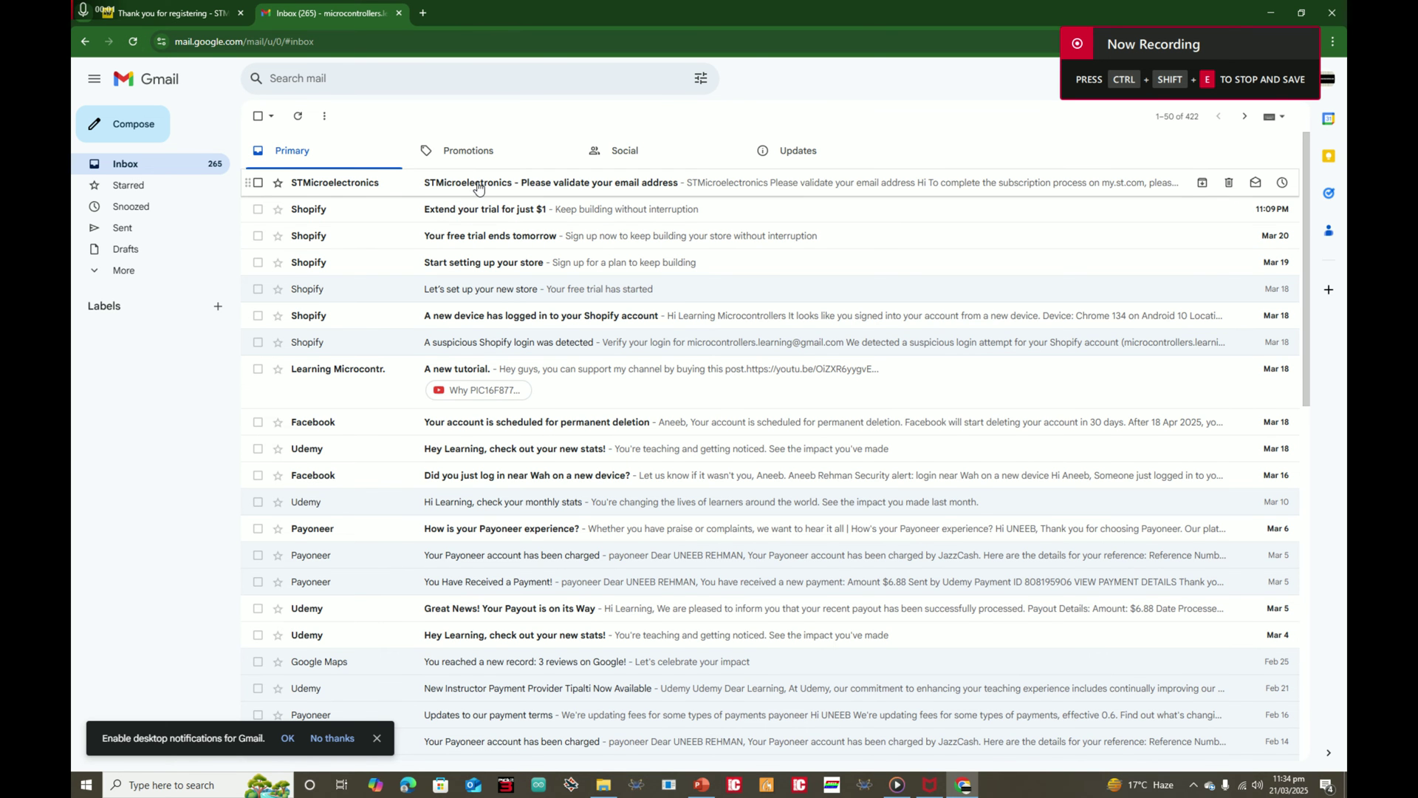
pyautogui.click(477, 187)
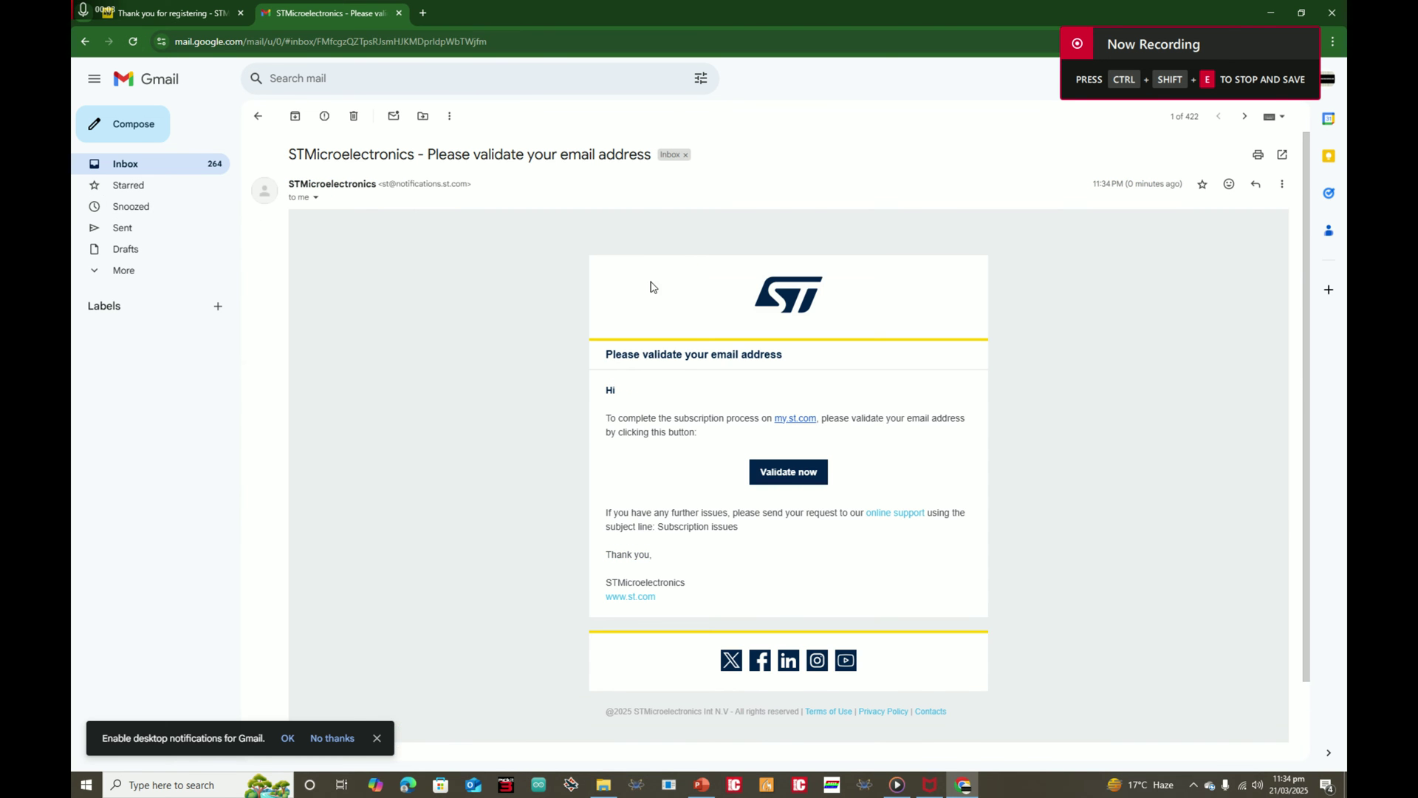
pyautogui.keyDown('ctrl'); pyautogui.scroll(1, 559, 186); pyautogui.keyUp('ctrl')
pyautogui.click(125, 177)
pyautogui.keyDown('ctrl'); pyautogui.scroll(3, 667, 299); pyautogui.keyUp('ctrl')
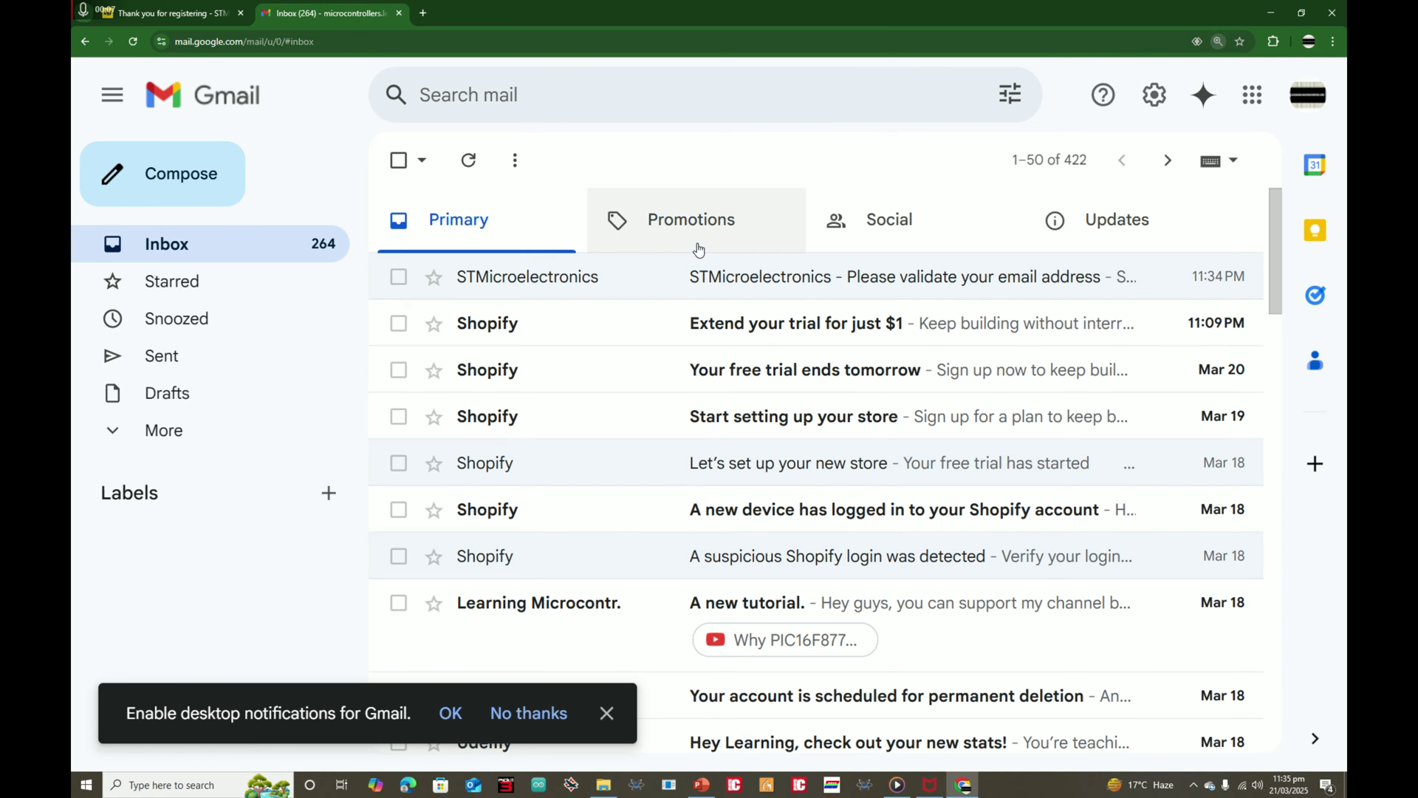
pyautogui.click(684, 287)
pyautogui.scroll(-4, 874, 411)
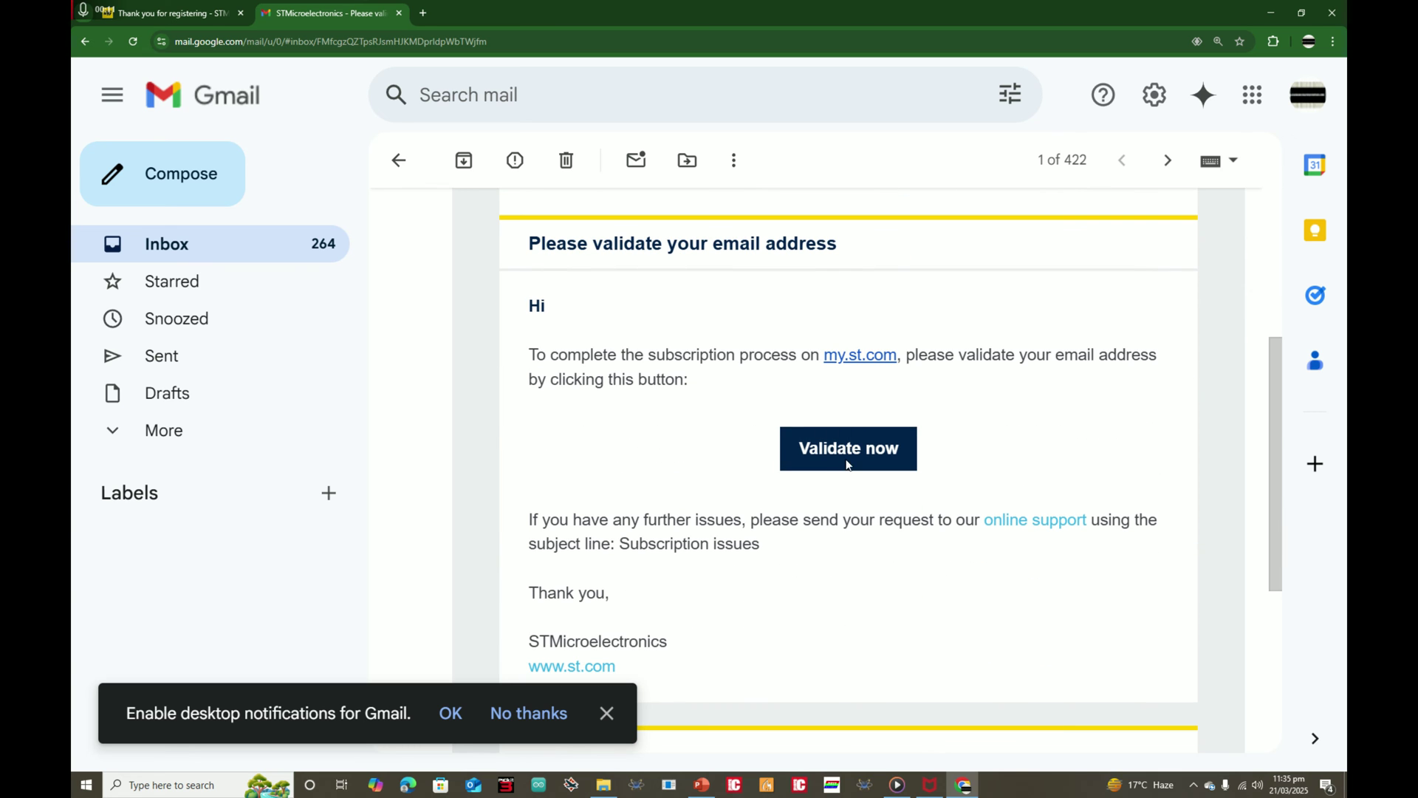
pyautogui.click(849, 457)
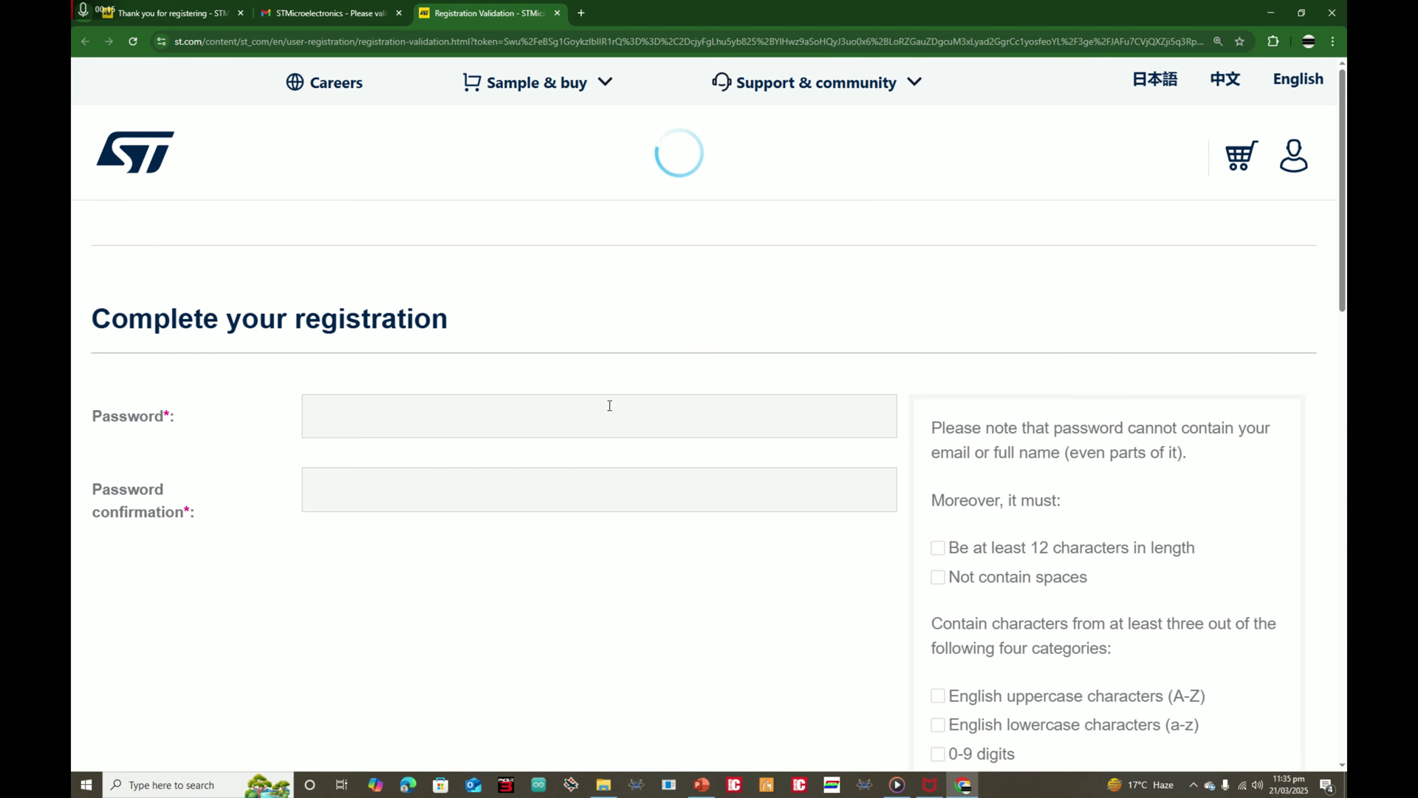
# - Choose your own password and type the new account password
pyautogui.click(609, 406)
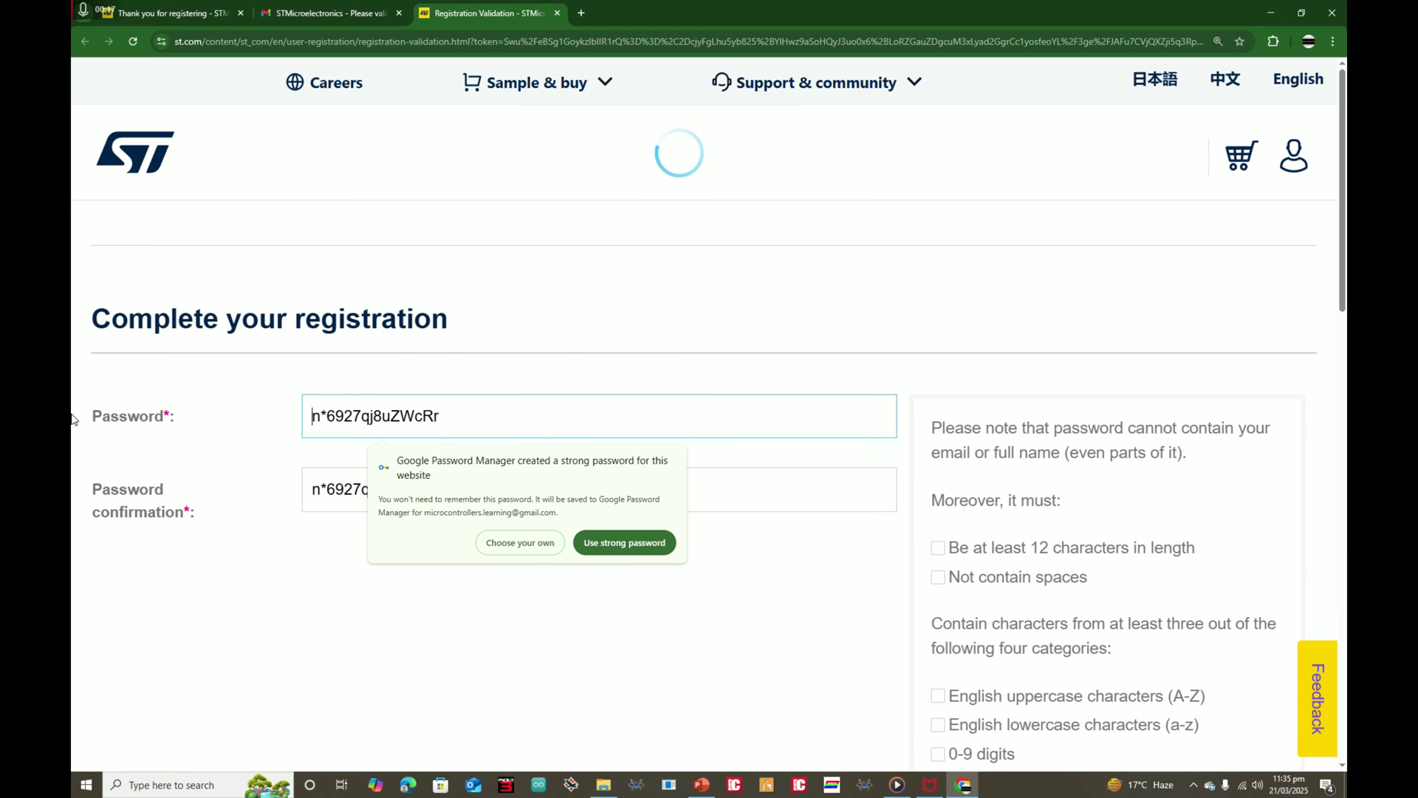
pyautogui.click(520, 542)
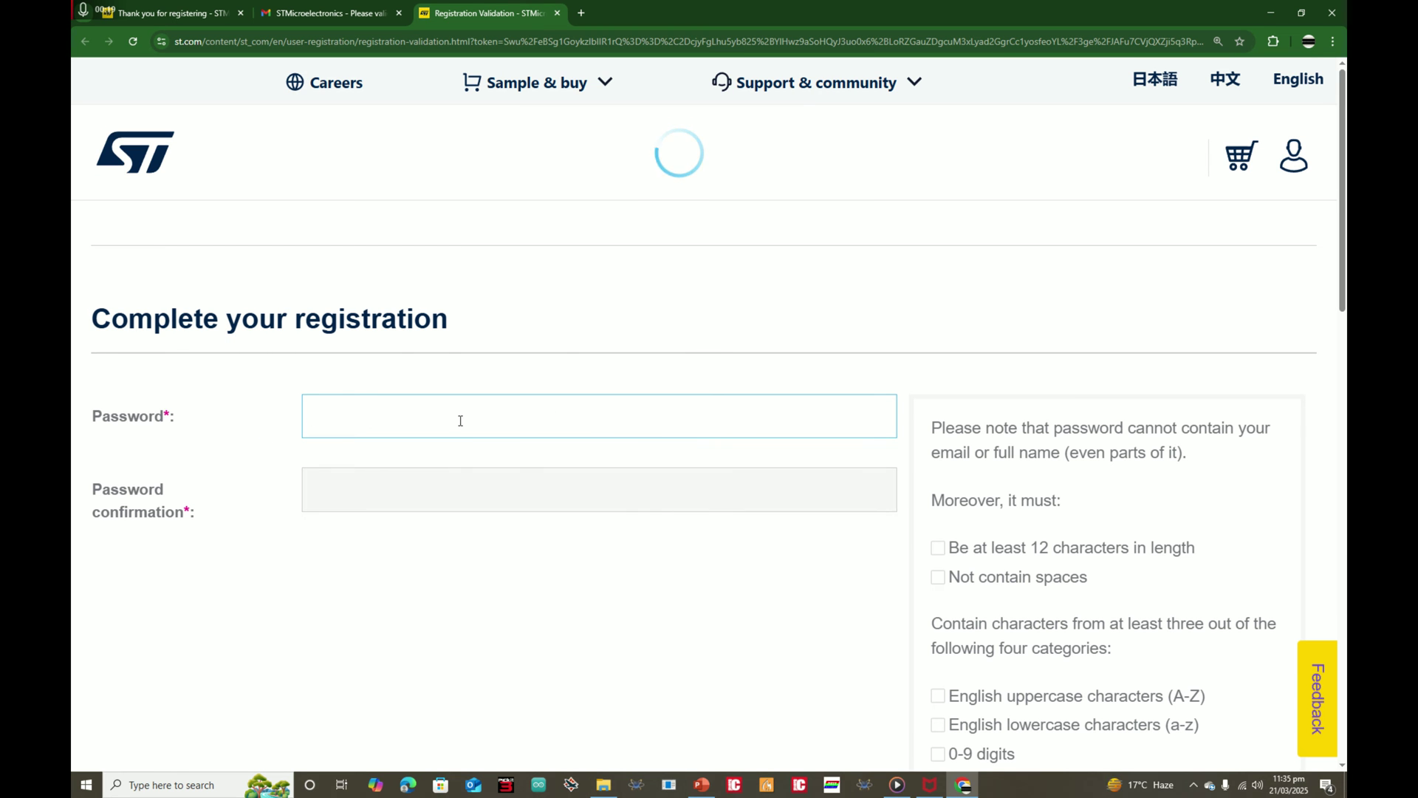
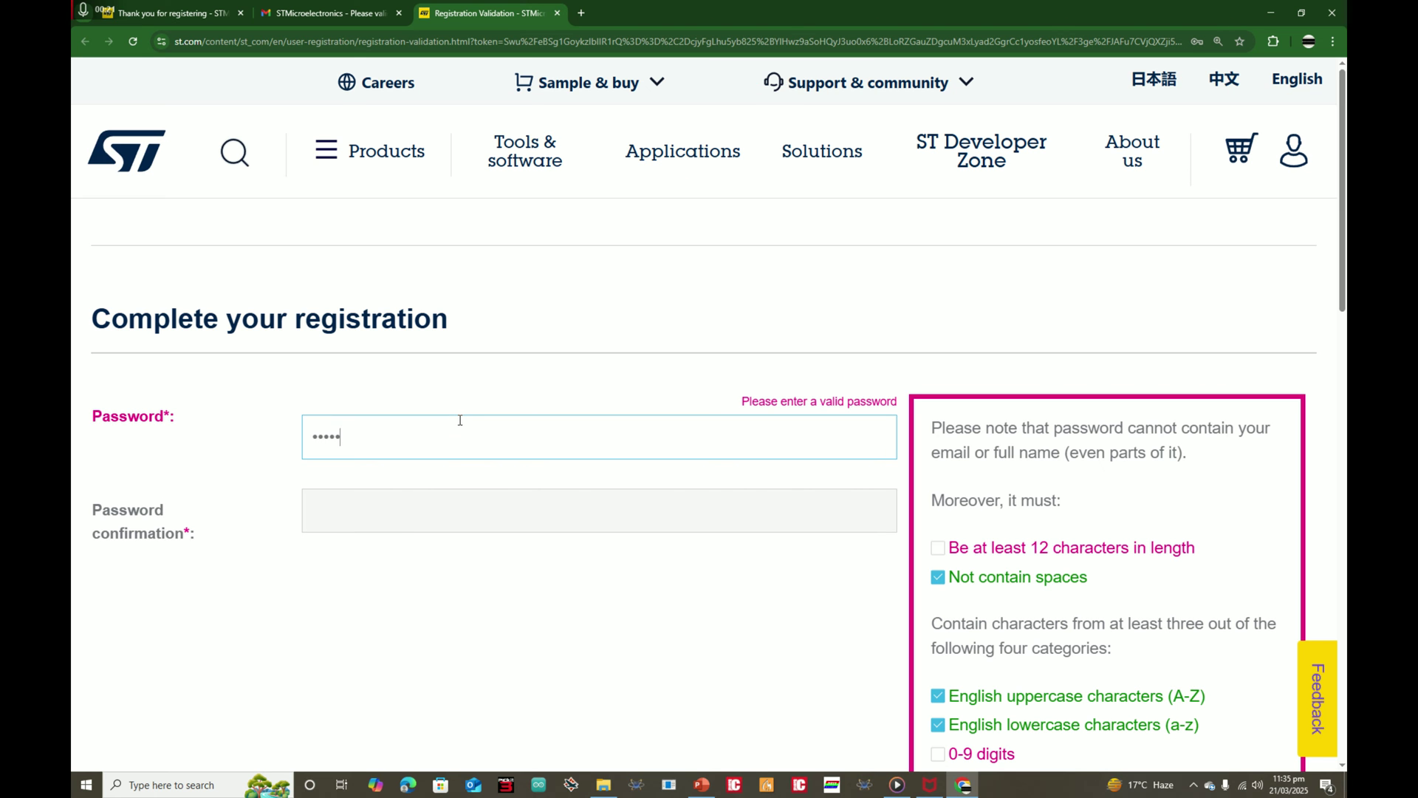
pyautogui.hotkey('ctrl', 'a')
pyautogui.hotkey('ctrl', 'a')
# - Confirm the password and submit it to complete registration
pyautogui.click(427, 480)
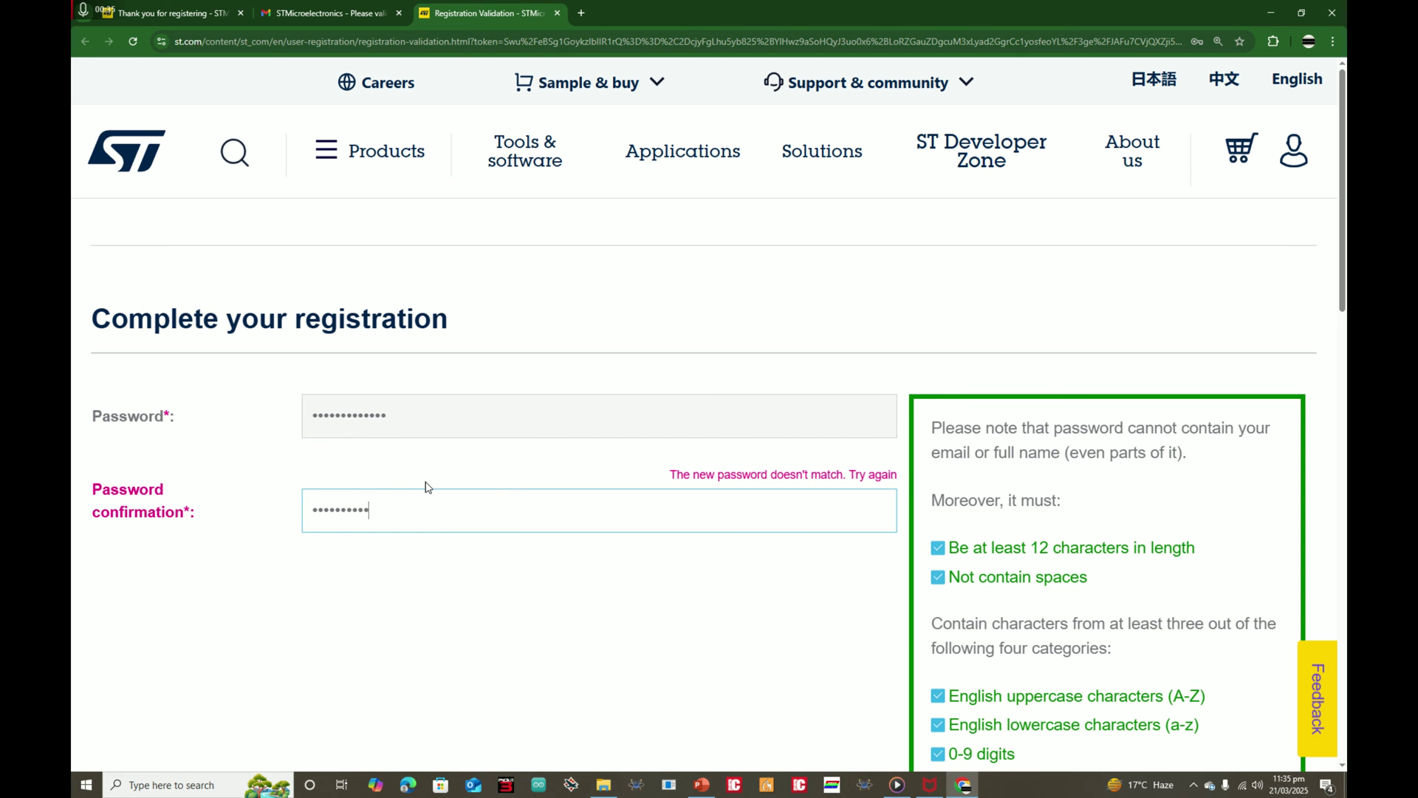
pyautogui.scroll(-6, 770, 329)
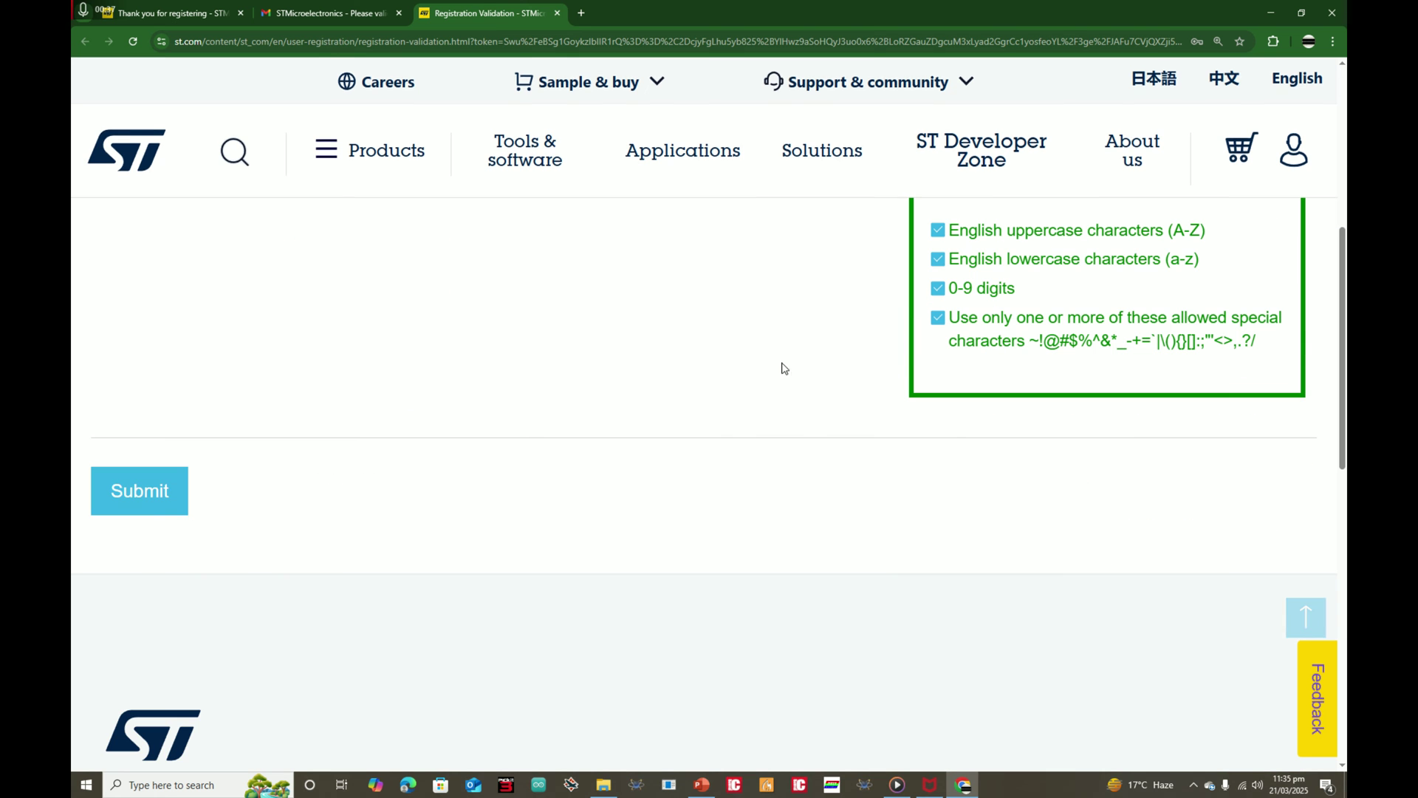
pyautogui.click(162, 508)
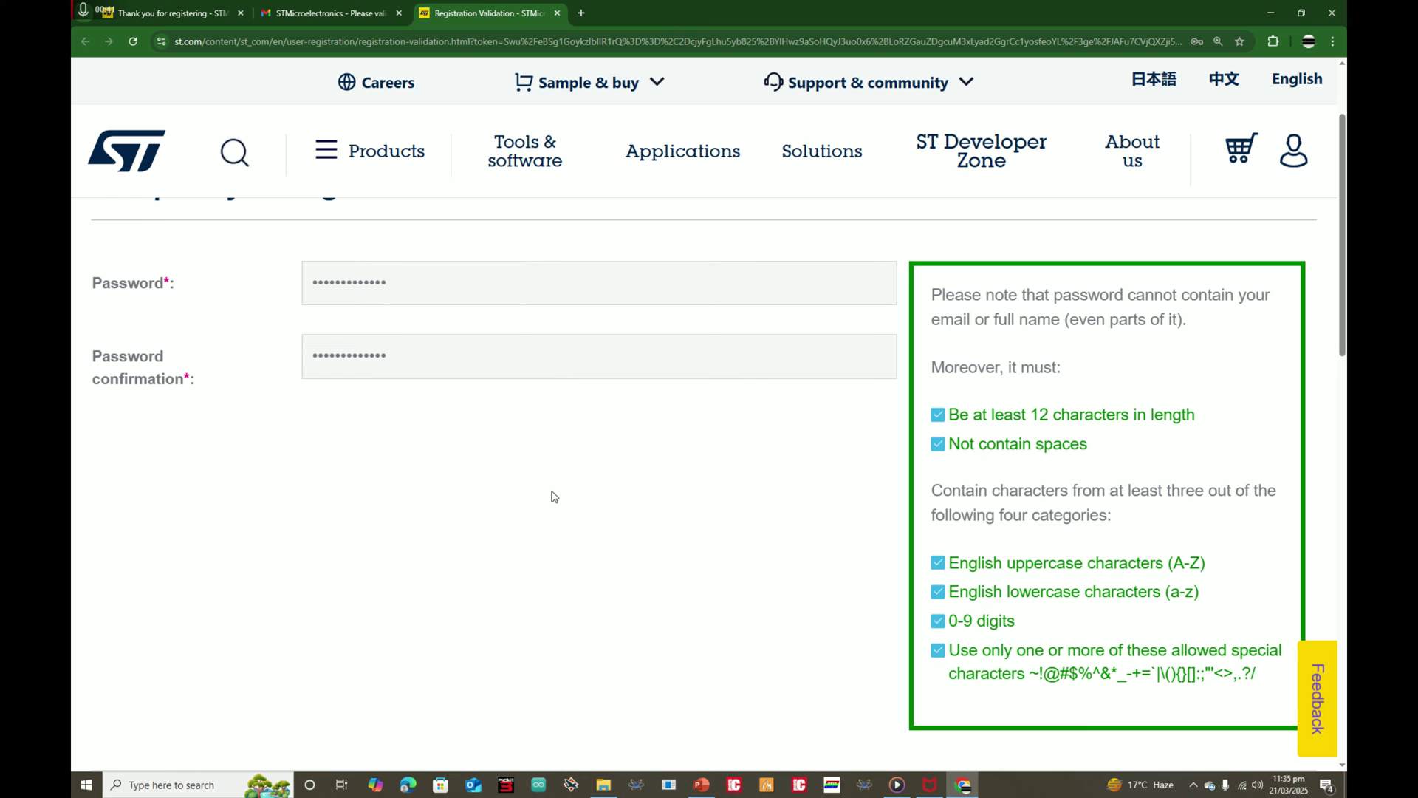
pyautogui.scroll(-4, 501, 465)
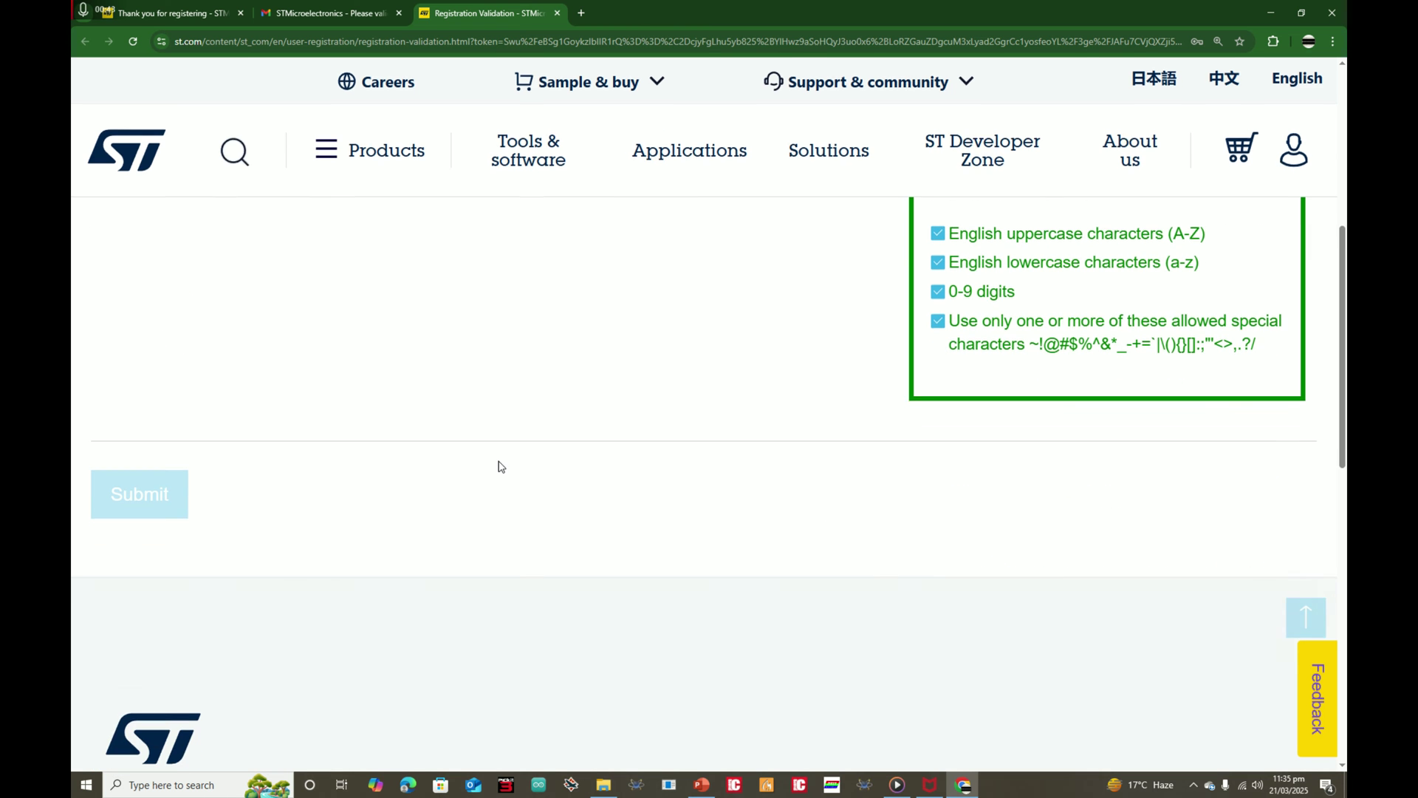
pyautogui.scroll(3, 335, 480)
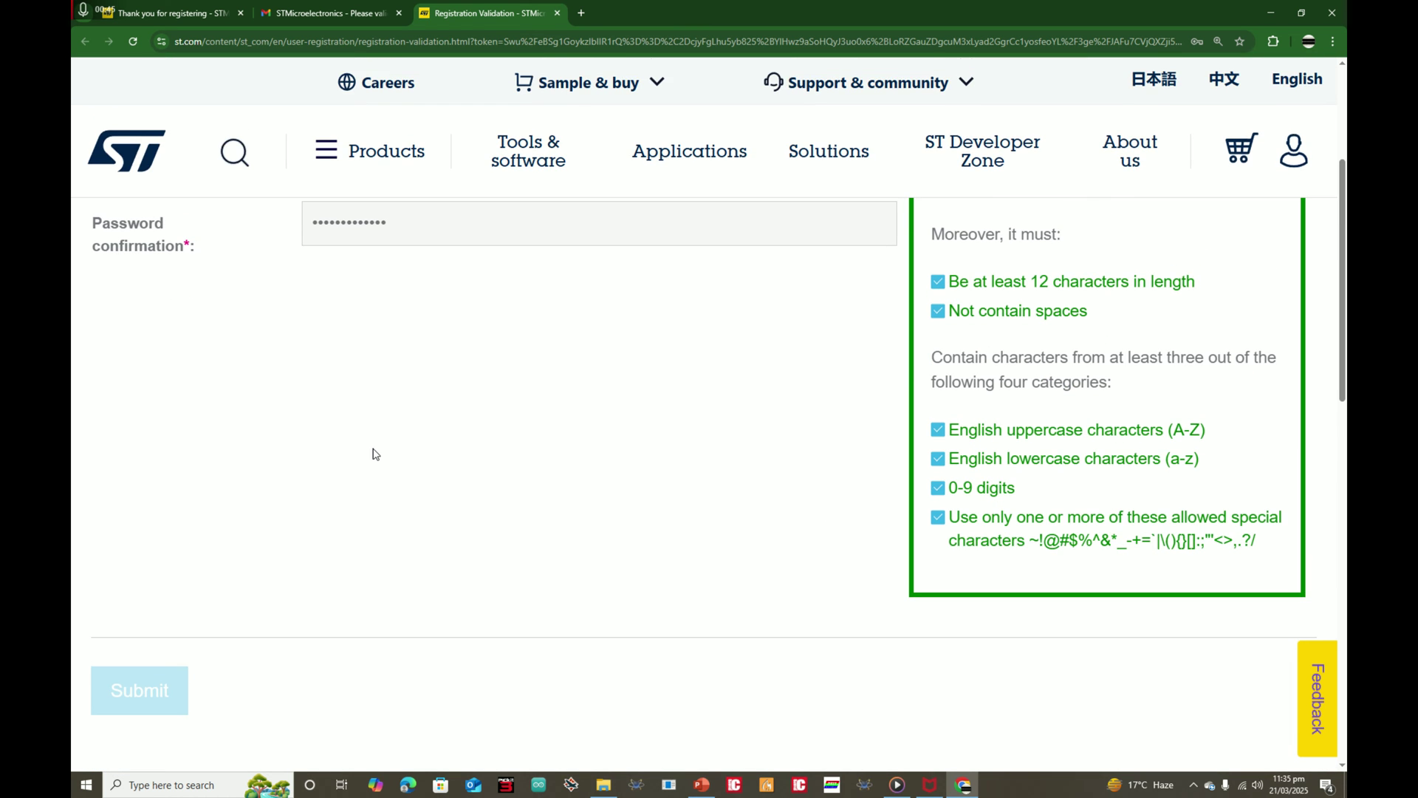
pyautogui.scroll(-3, 376, 454)
pyautogui.scroll(4, 374, 451)
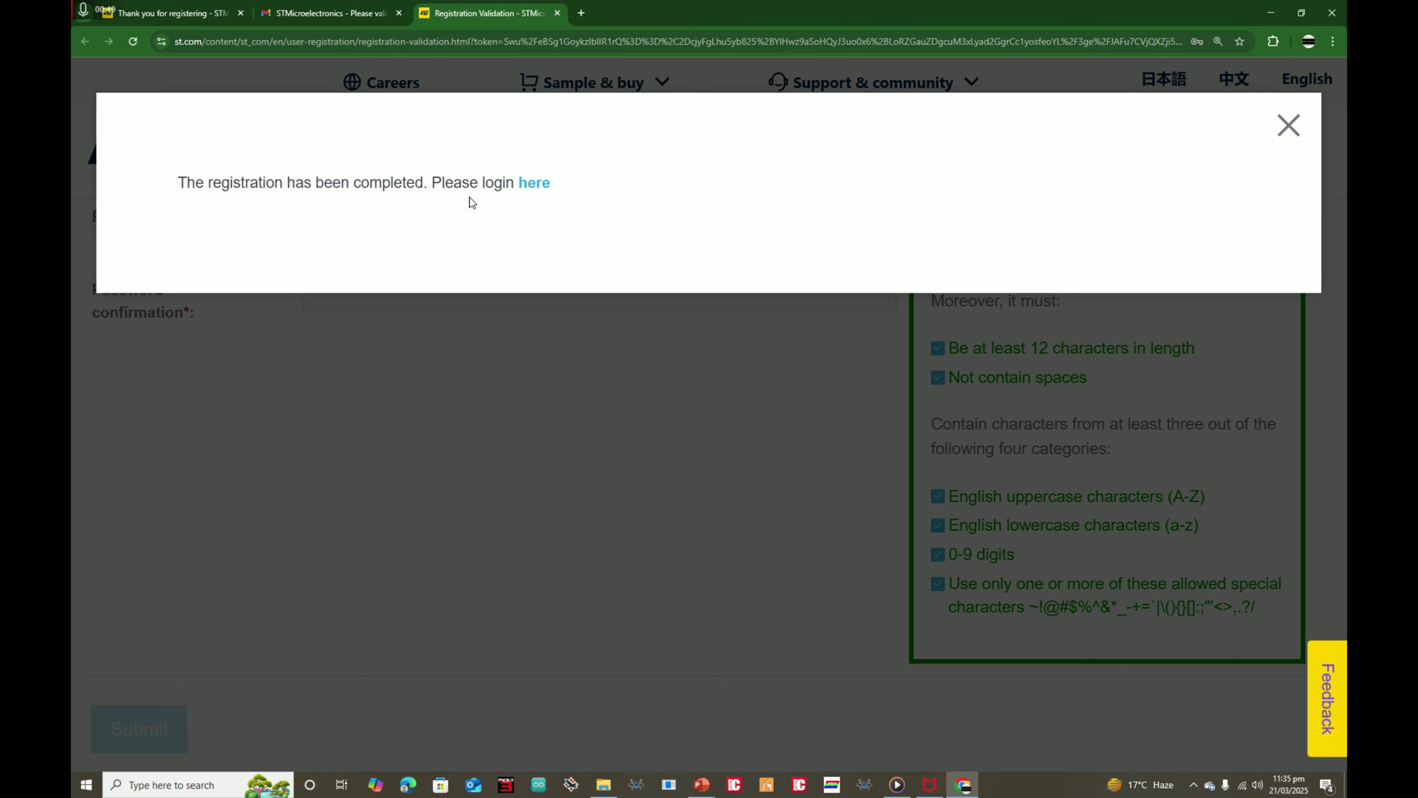
# - Log in to myST via the 'here' link with the account e-mail and password
pyautogui.click(531, 184)
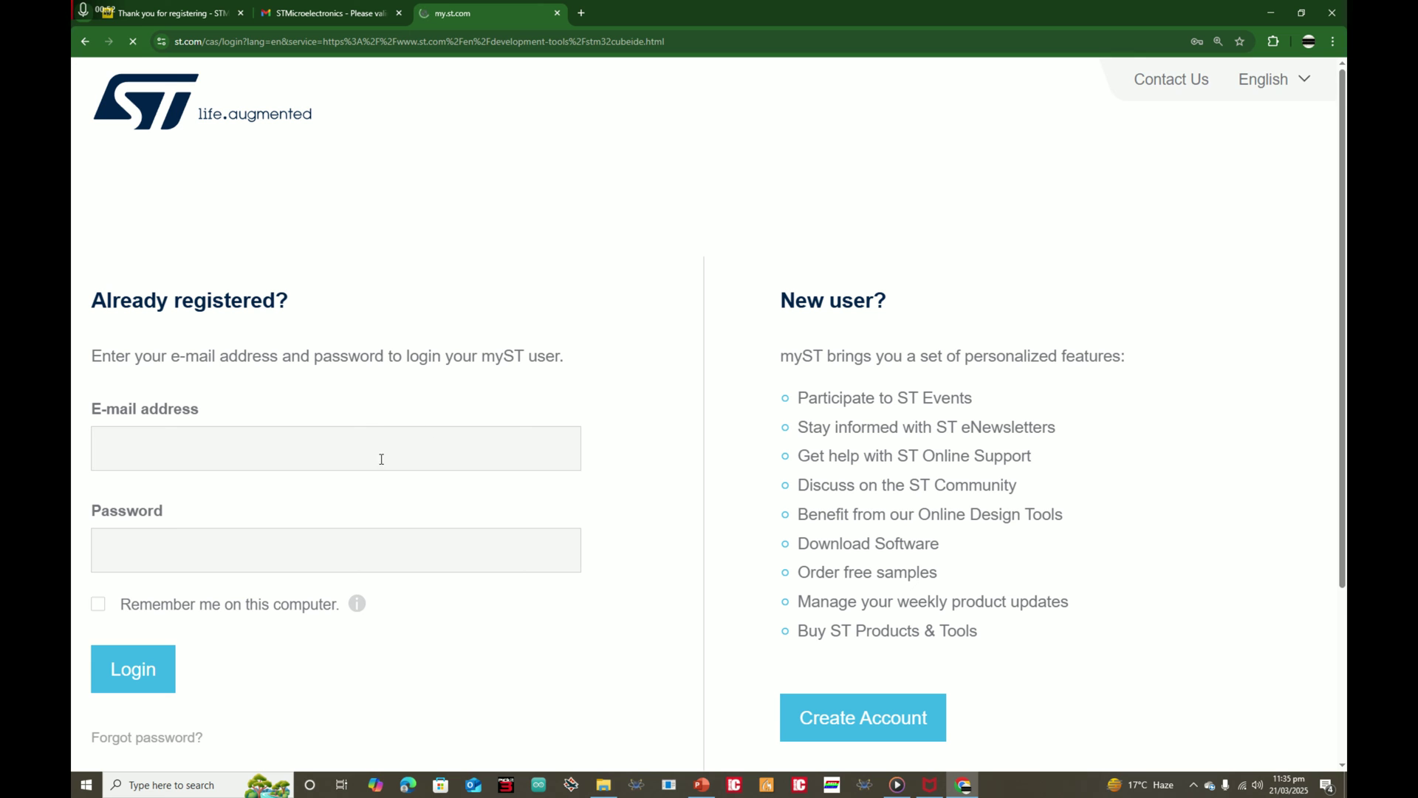
pyautogui.click(365, 444)
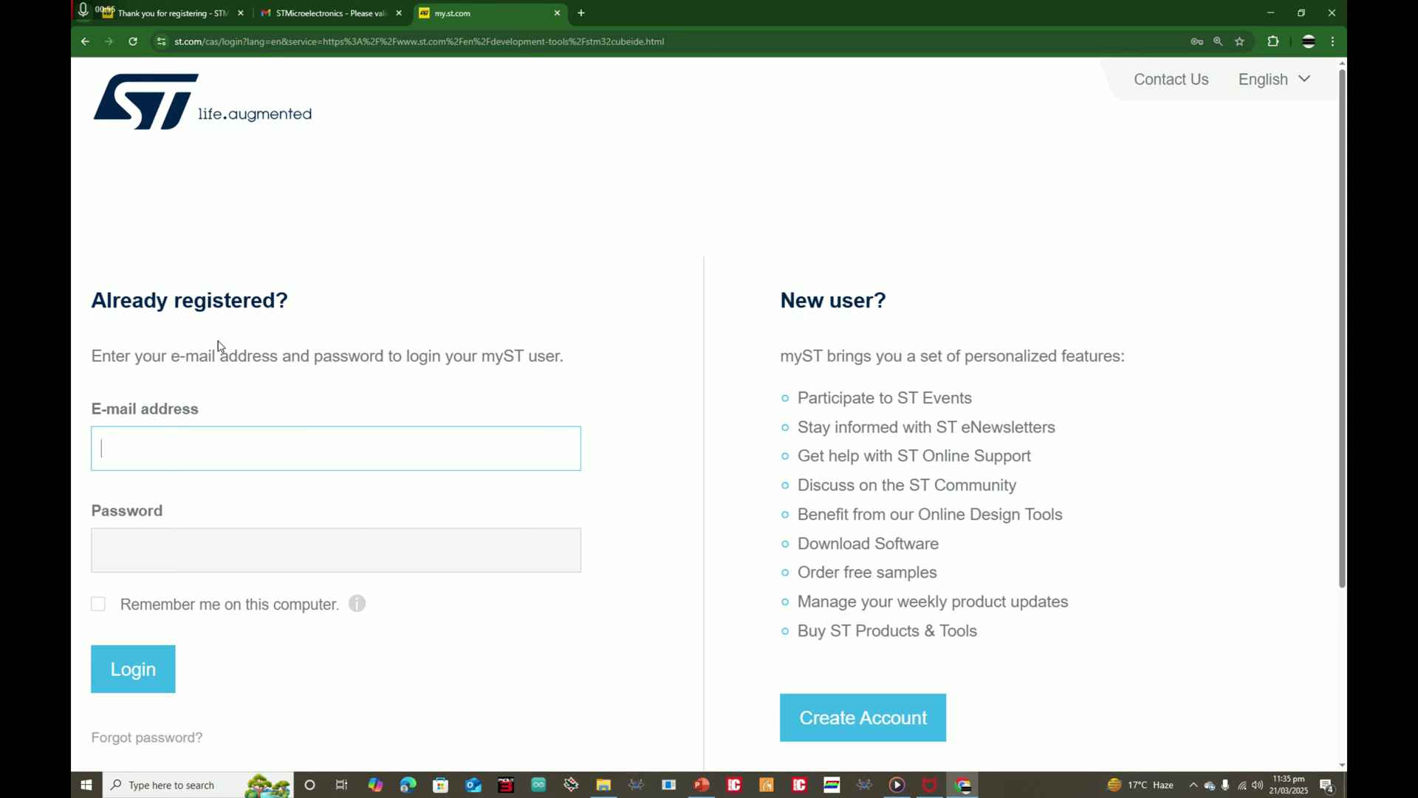
pyautogui.scroll(-1, 182, 391)
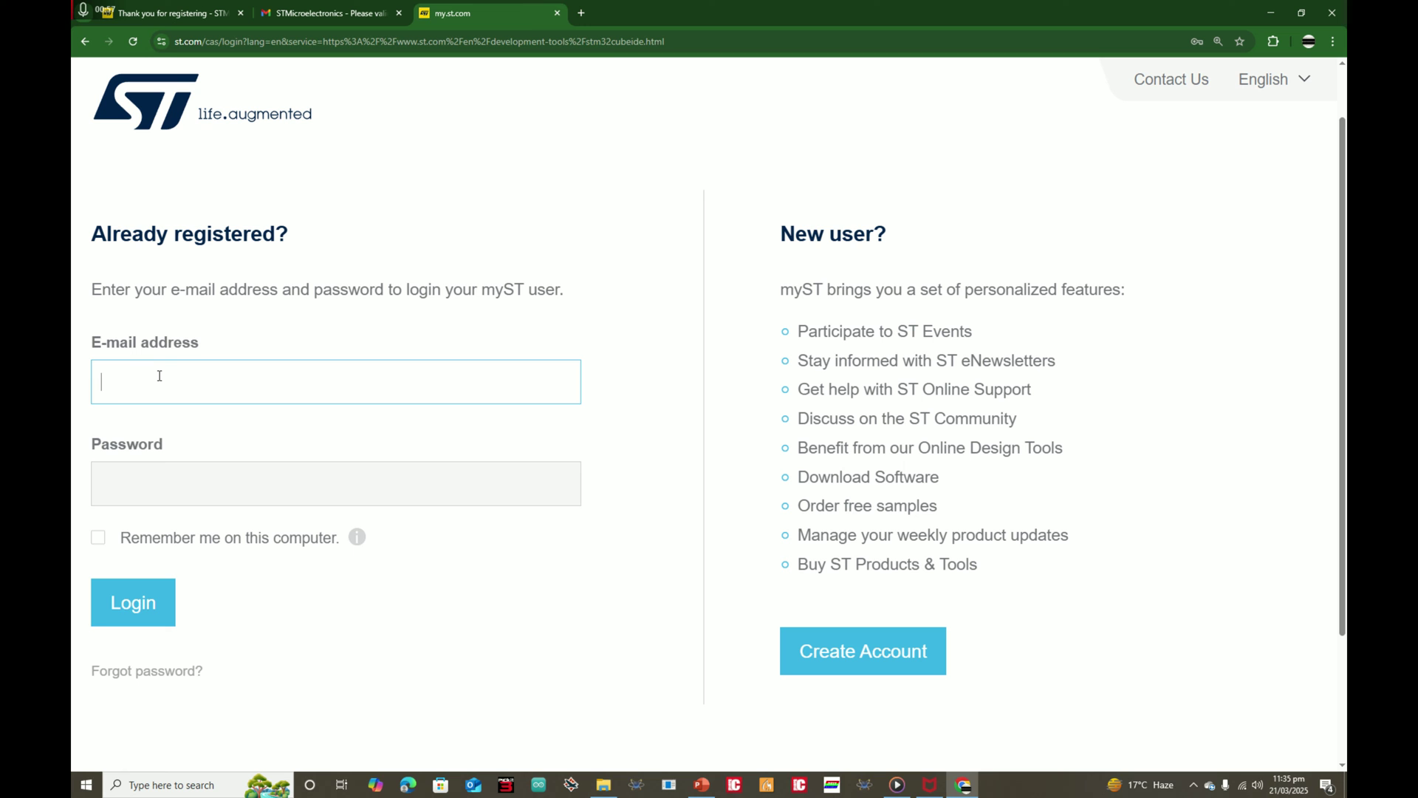
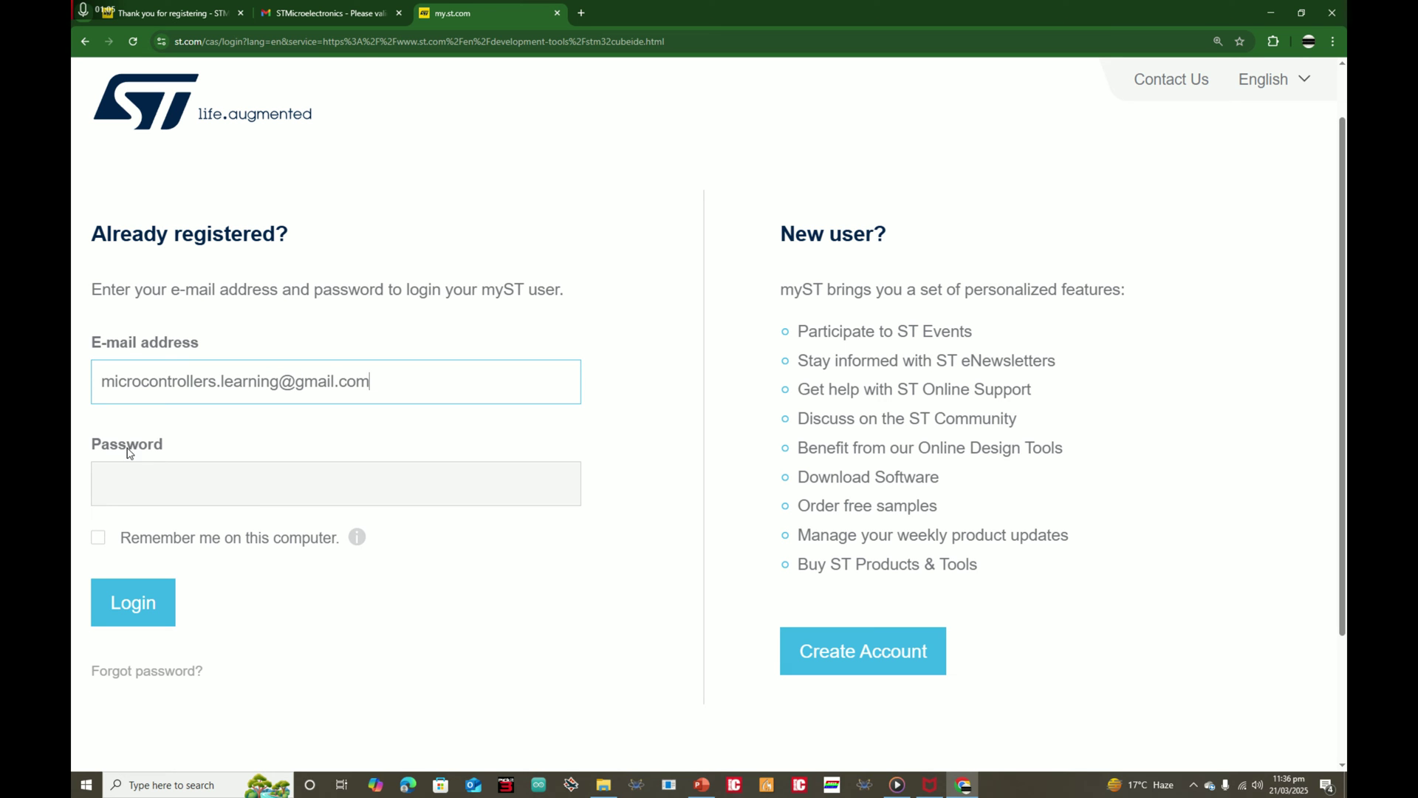
pyautogui.click(190, 498)
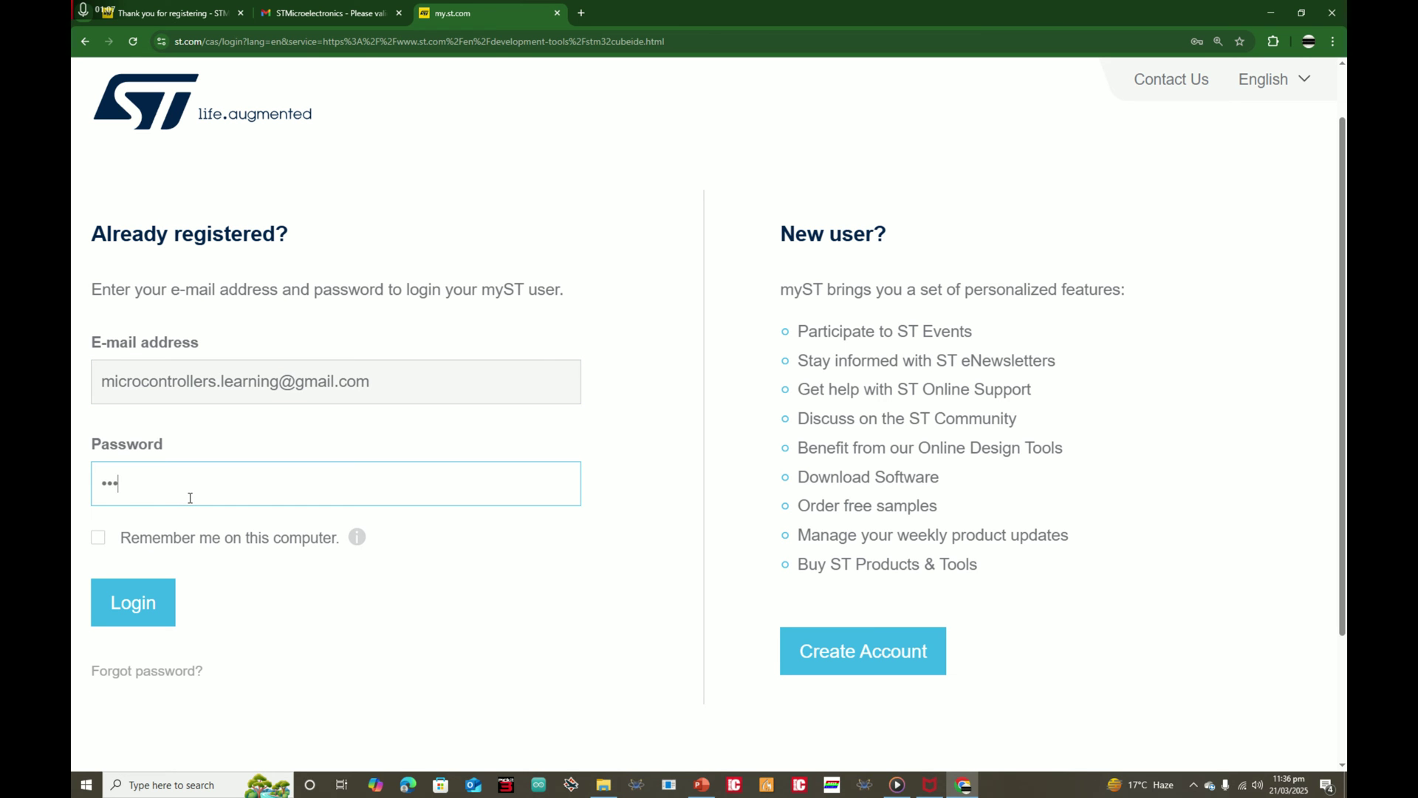
pyautogui.write('***')
pyautogui.click(139, 602)
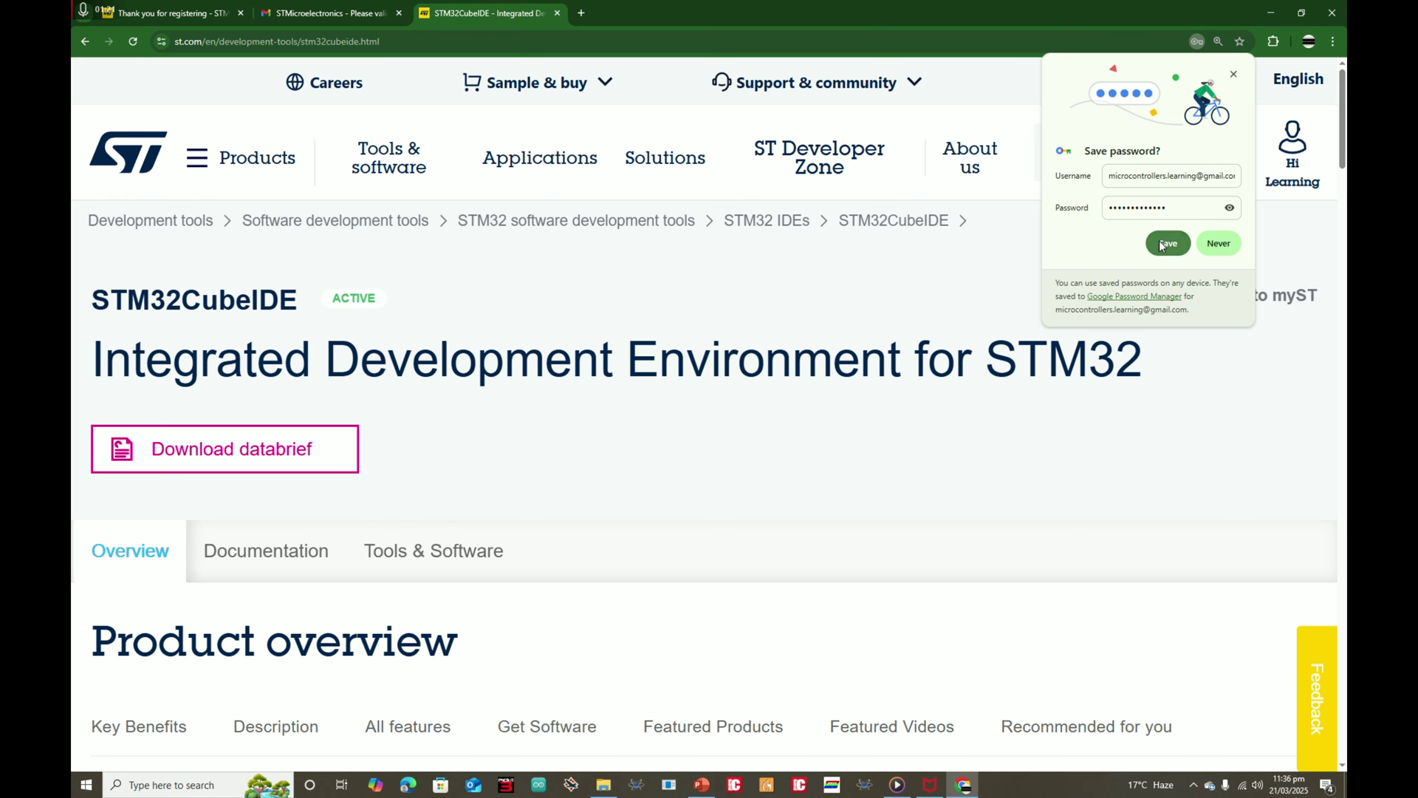
# - Save the myST login password in Chrome
pyautogui.click(1167, 243)
pyautogui.scroll(-1, 476, 439)
pyautogui.scroll(-5, 480, 439)
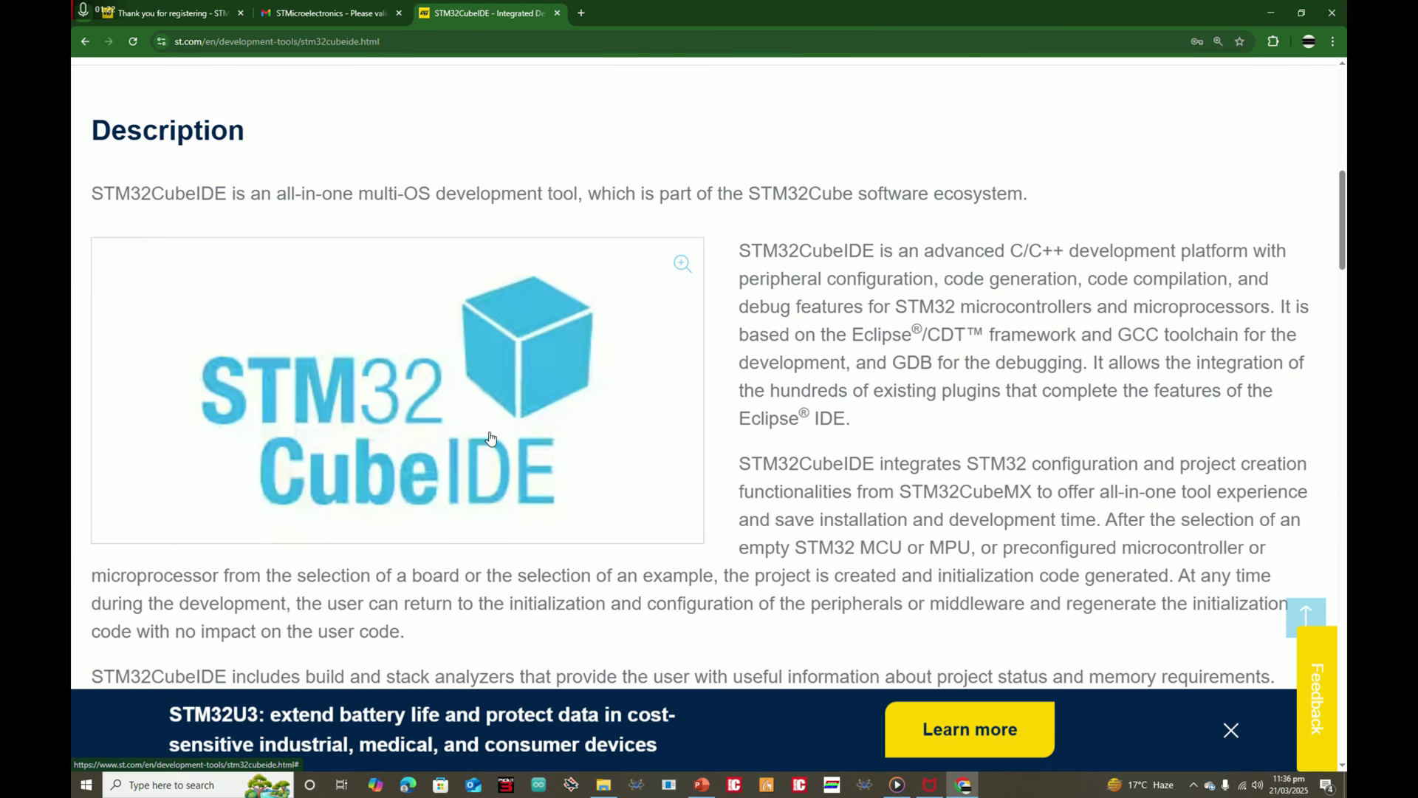
# - Start downloading the STM32CubeIDE 1.18.0 Windows zip from the Tools & Software section
pyautogui.scroll(6, 490, 438)
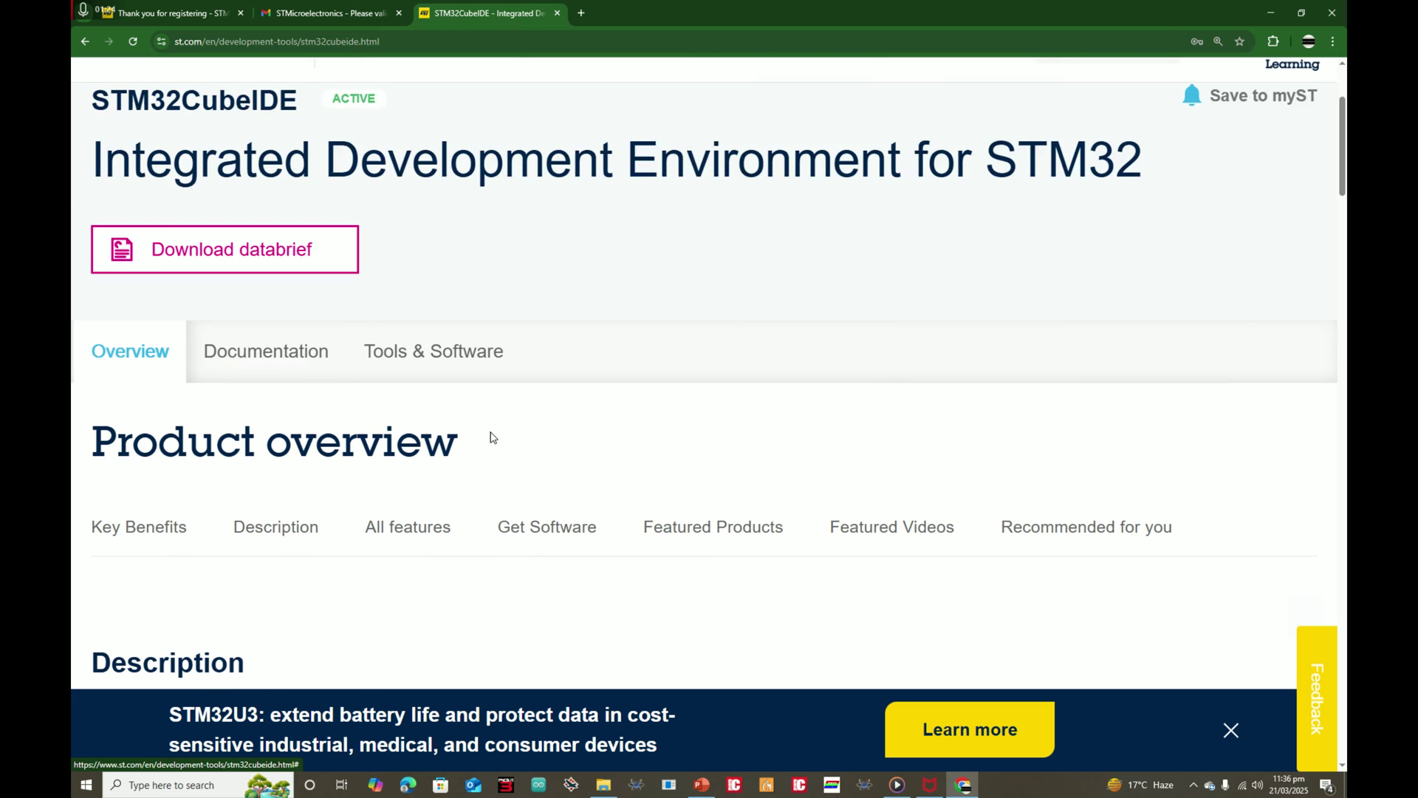
pyautogui.click(392, 378)
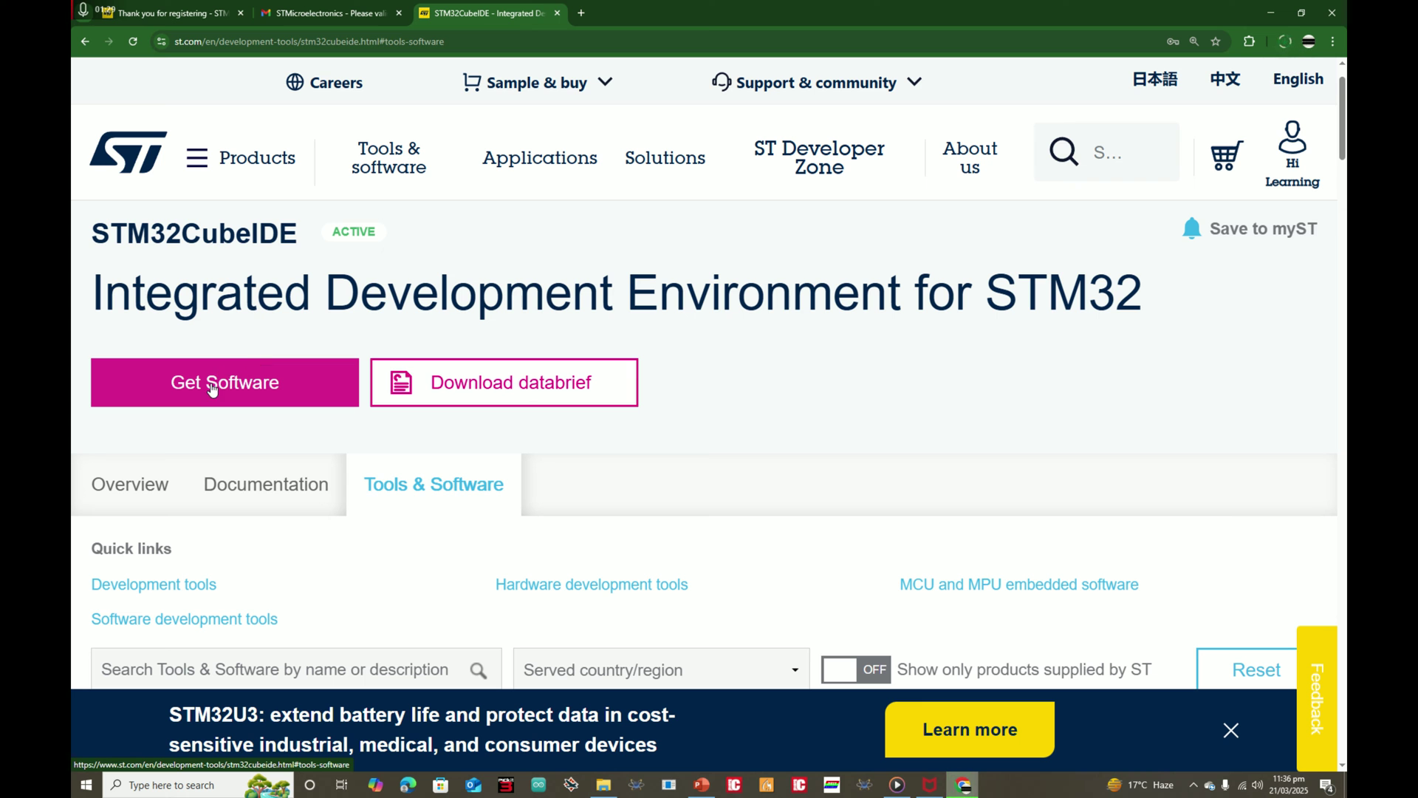
pyautogui.click(1285, 41)
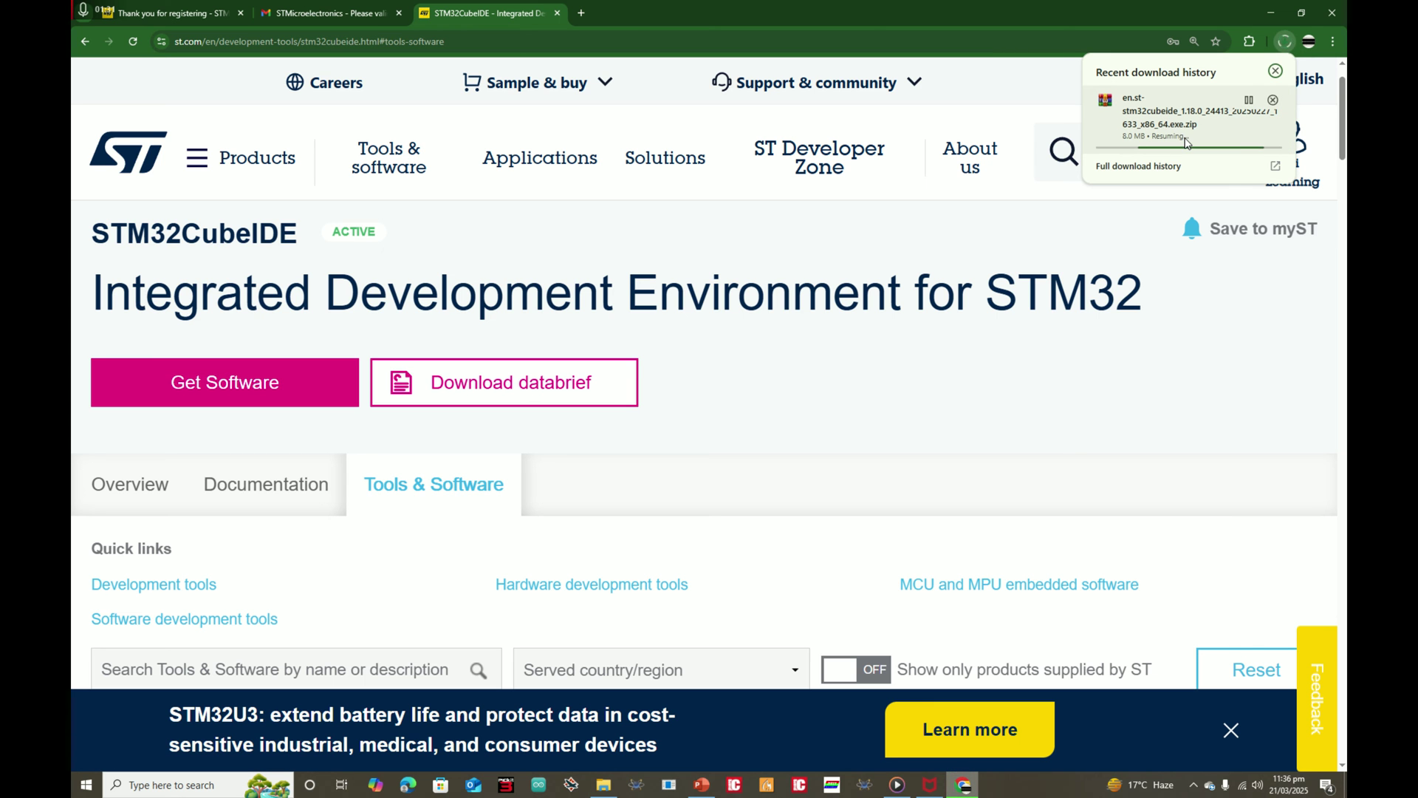
# - In the zoomed-in full download history, reveal the en.st-stm32cubeide zip in its Downloads folder
pyautogui.click(1170, 167)
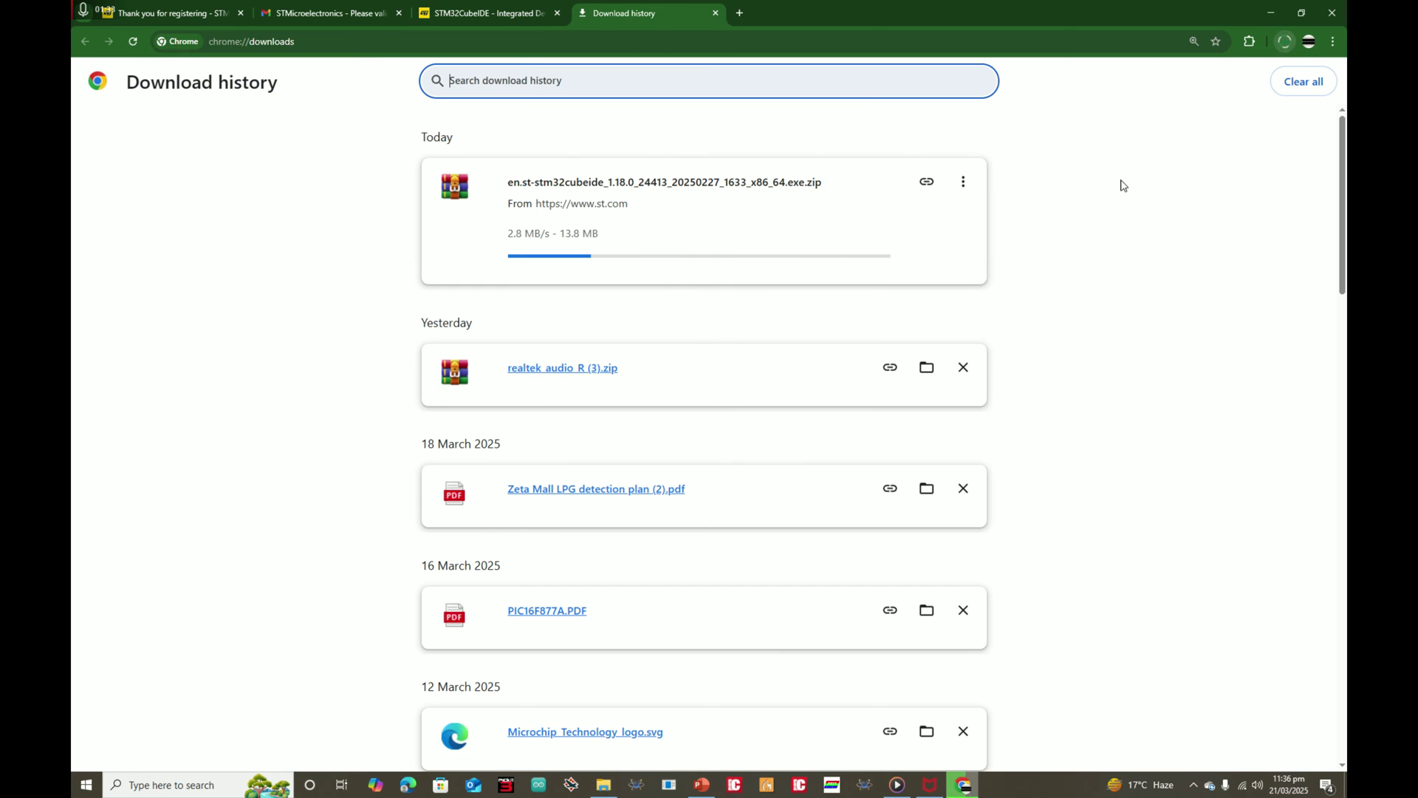
pyautogui.hotkey('ctrl', '+')
pyautogui.hotkey('ctrl', '+')
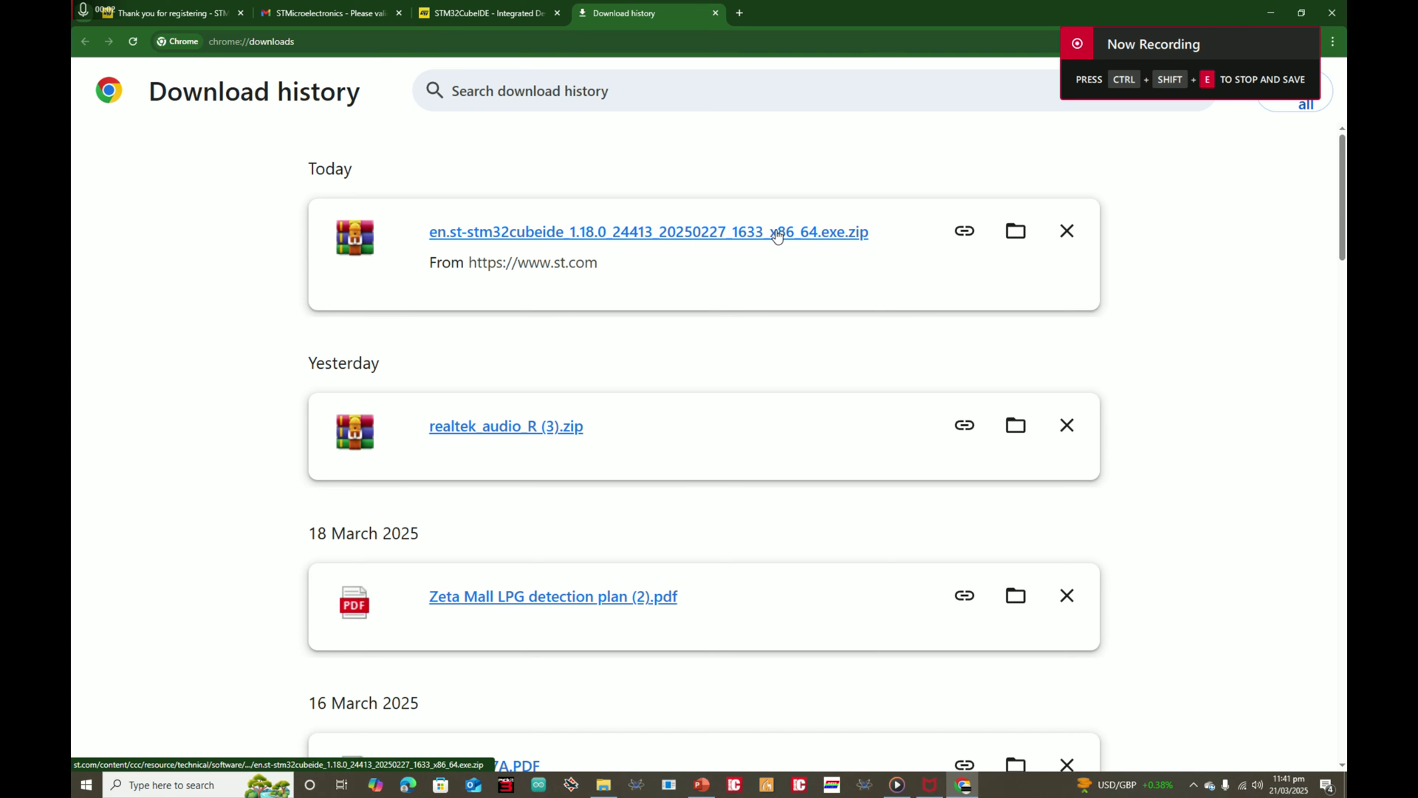
pyautogui.click(1015, 231)
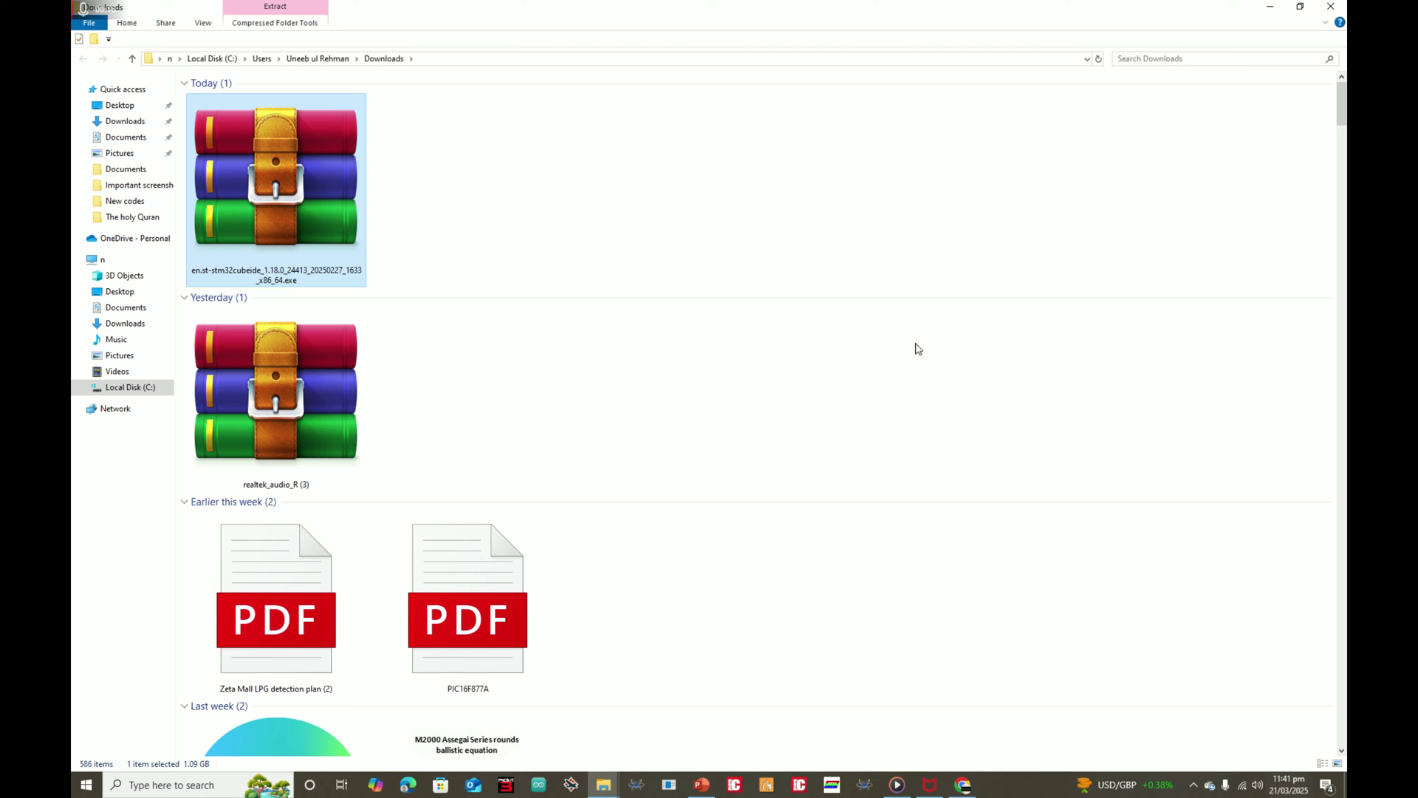
# - Create a new folder named 'Stm32 setup' on Local Disk (C:) and open it
pyautogui.click(141, 391)
pyautogui.rightClick(385, 360)
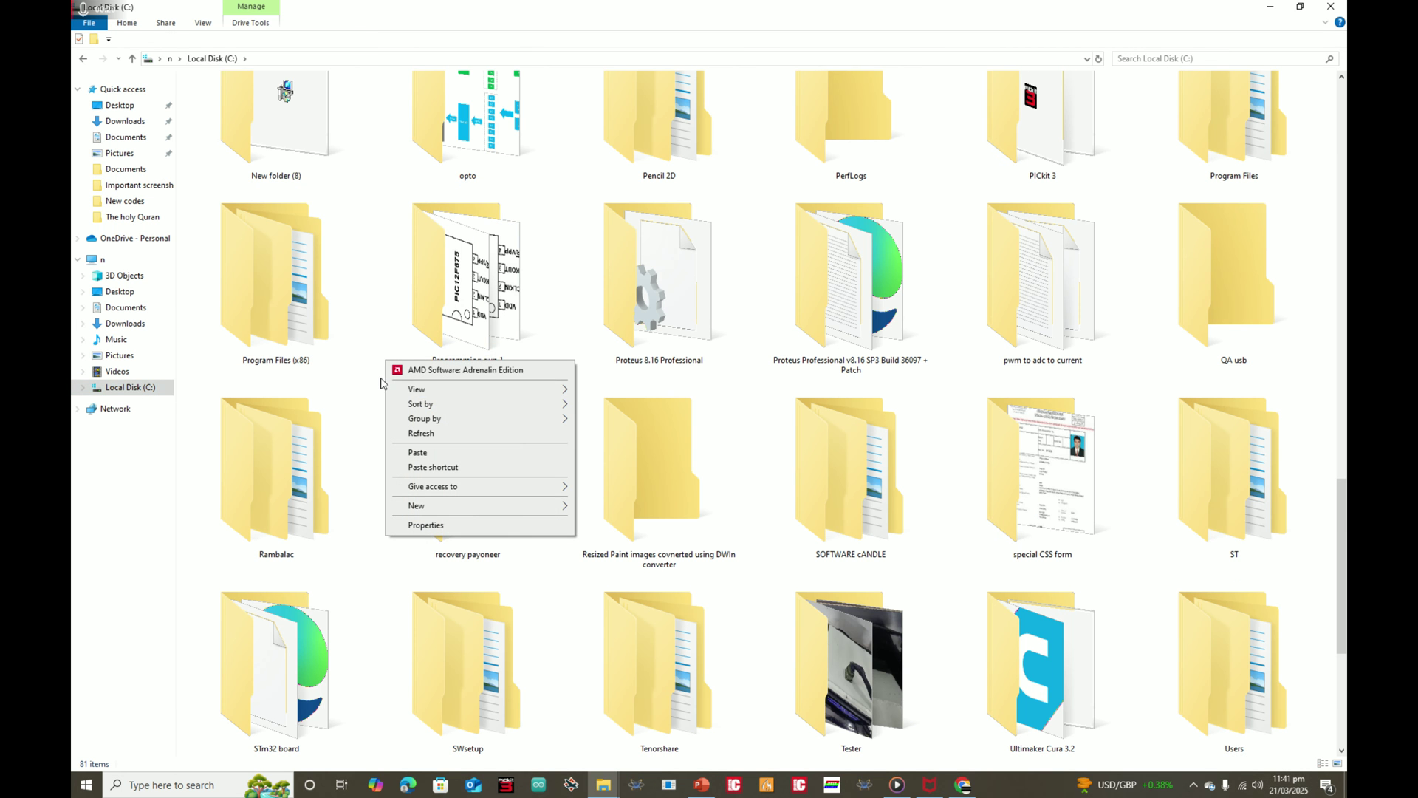
pyautogui.moveTo(487, 510)
pyautogui.click(601, 506)
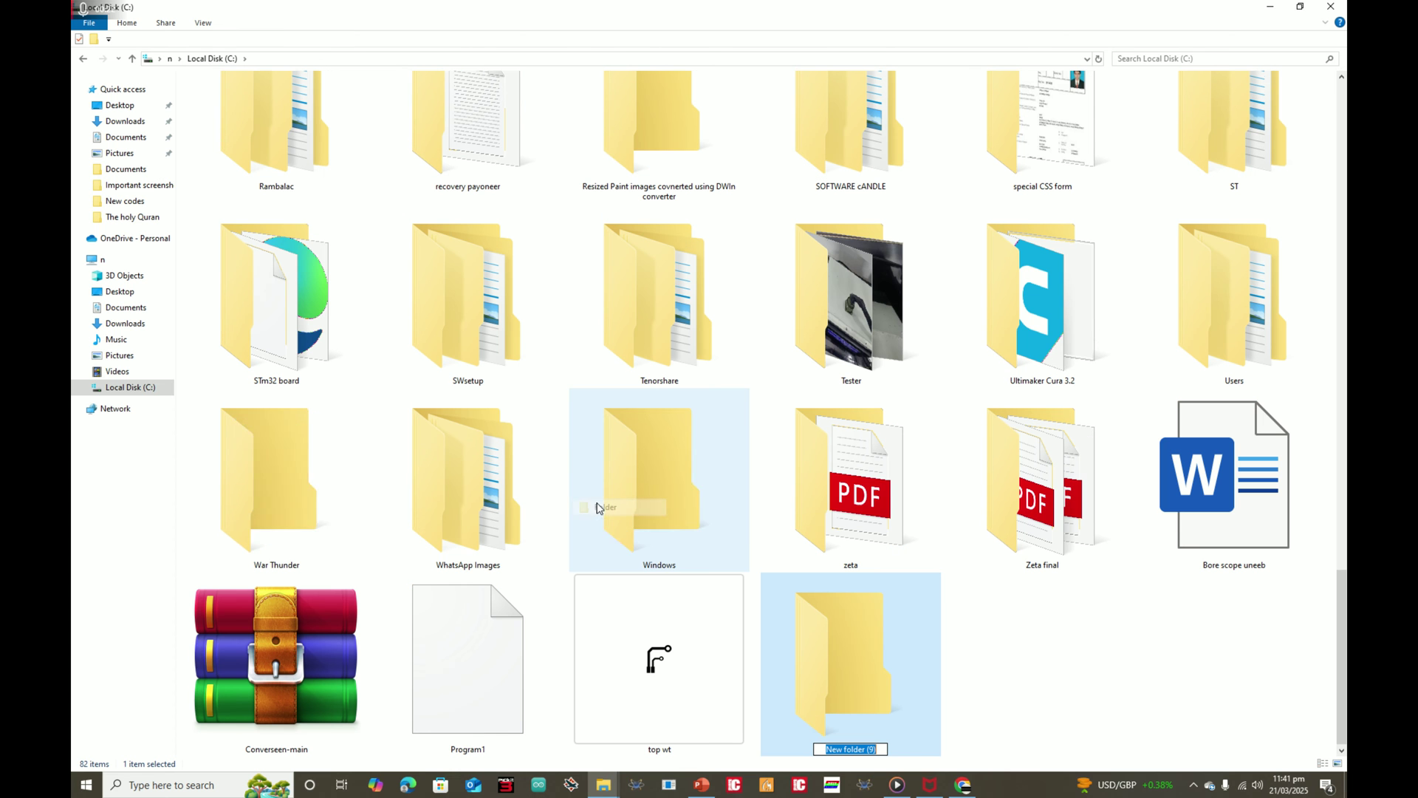
pyautogui.write('Stm32')
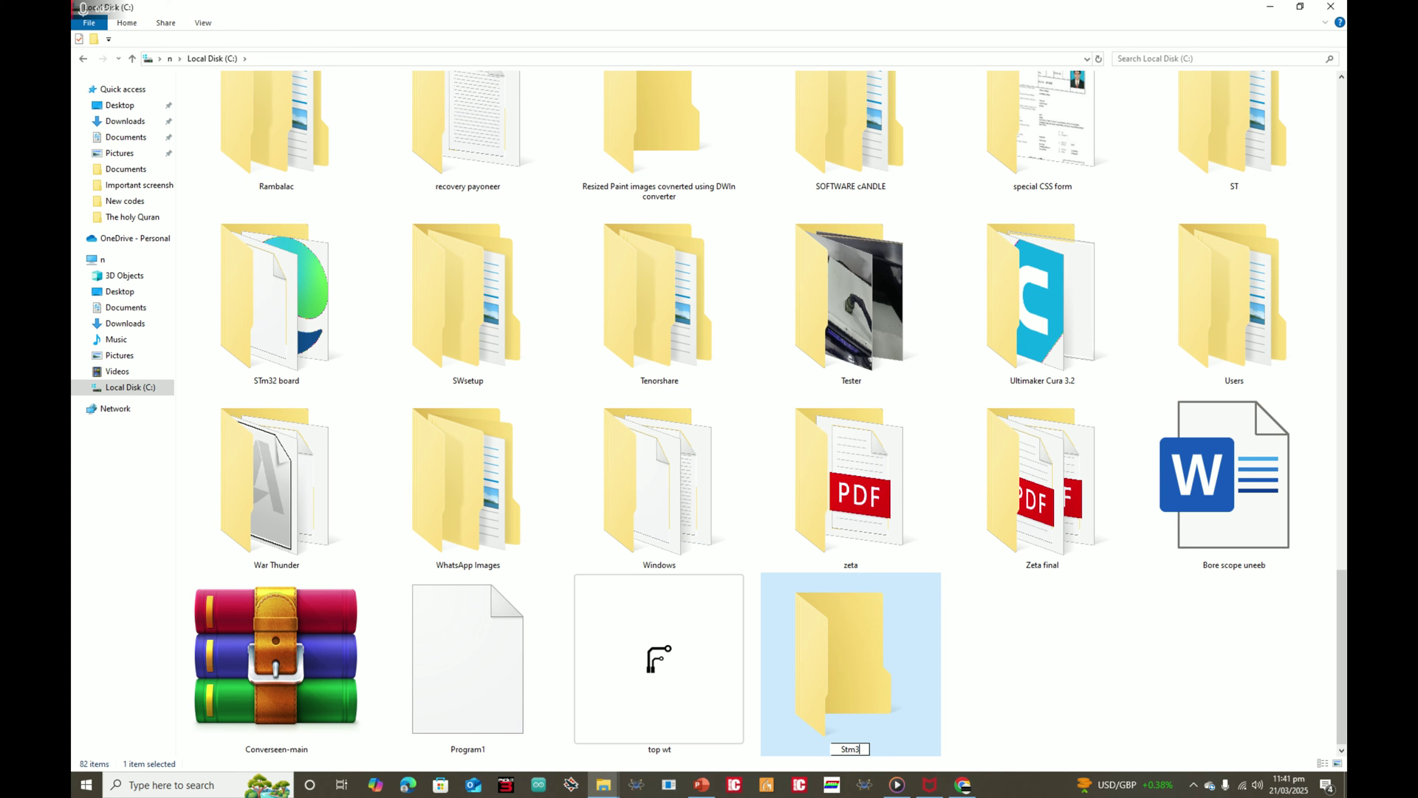
pyautogui.write(' setup')
pyautogui.click(983, 651)
pyautogui.doubleClick(861, 671)
# - Paste the STM32CubeIDE zip into Stm32 setup and show it as extra large icons
pyautogui.rightClick(485, 222)
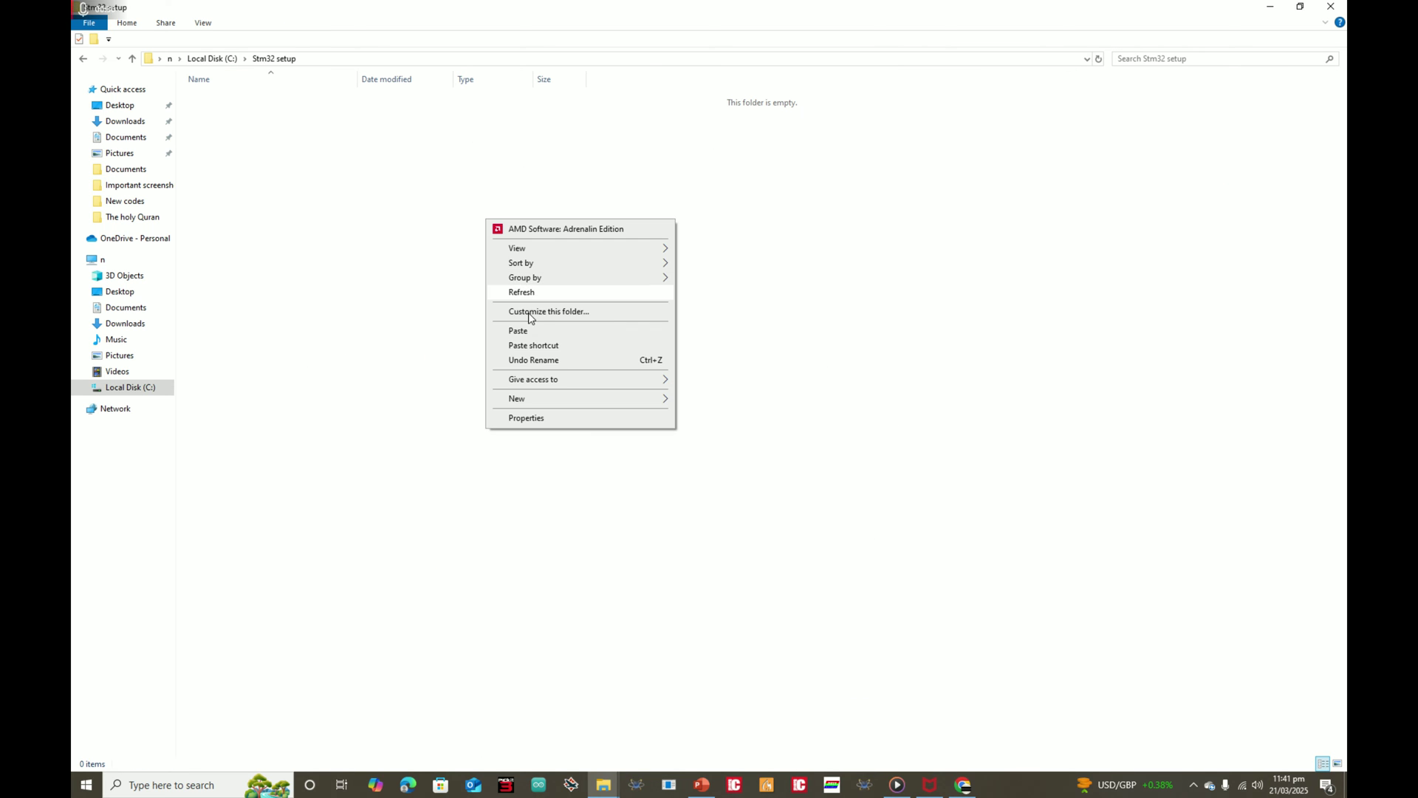
pyautogui.click(519, 330)
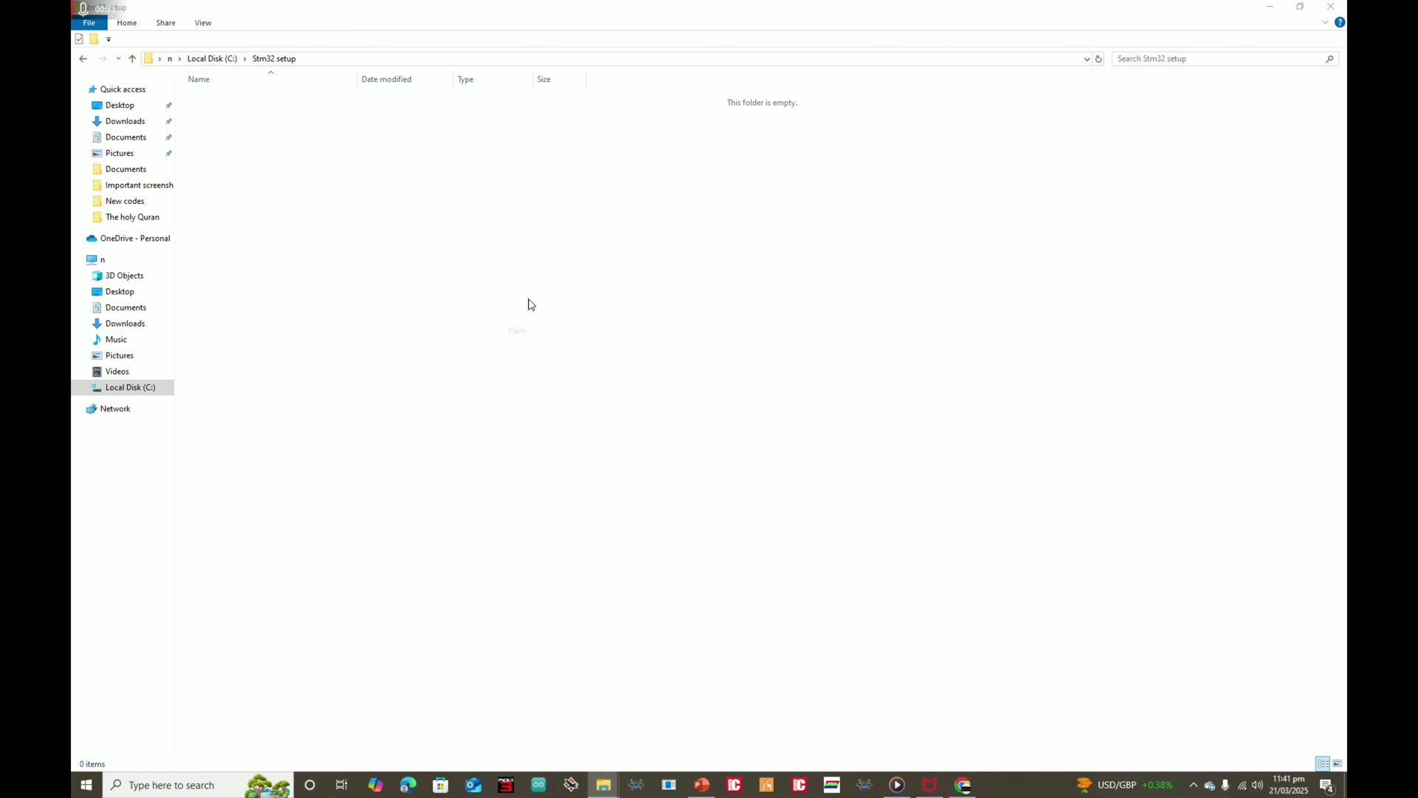
pyautogui.rightClick(292, 213)
pyautogui.moveTo(355, 237)
pyautogui.click(496, 236)
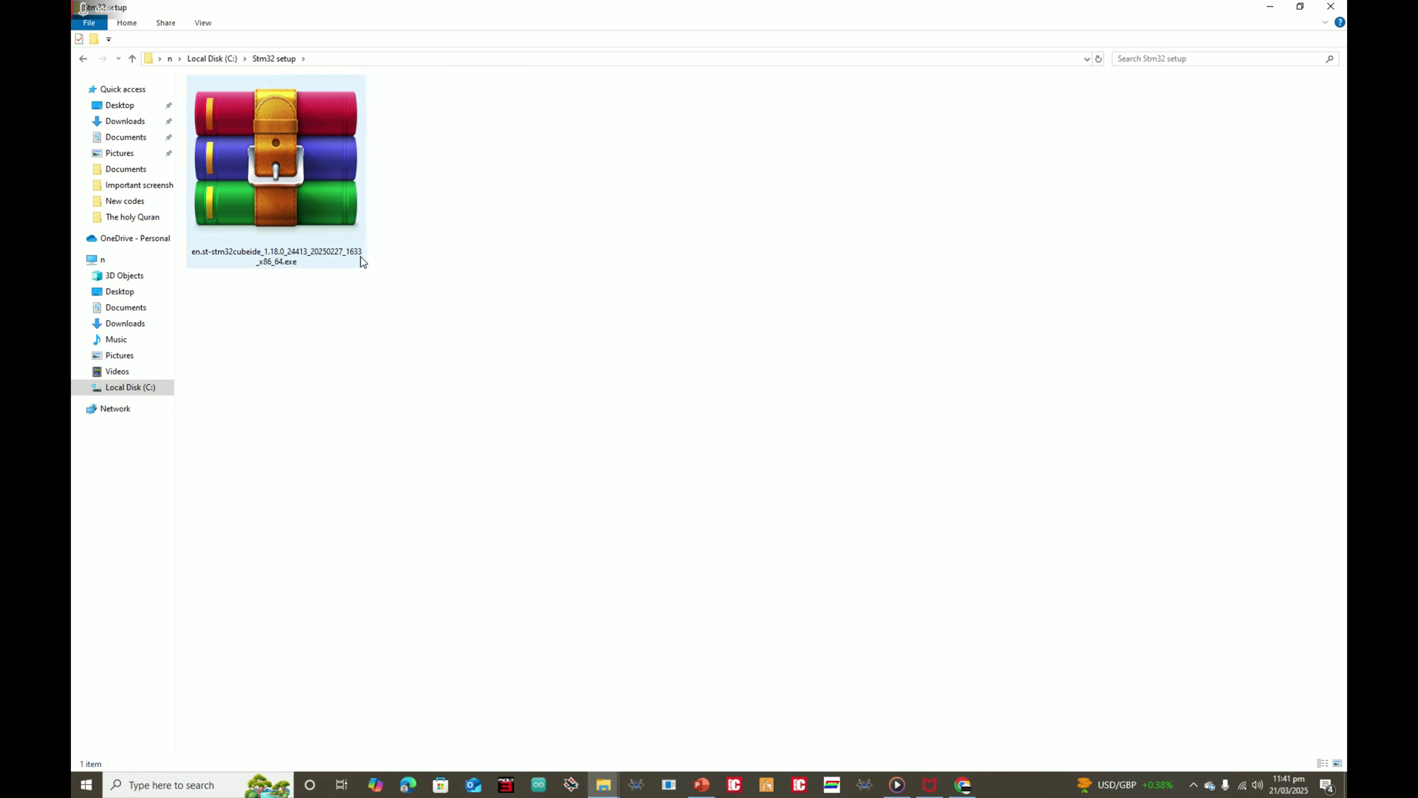
pyautogui.doubleClick(300, 197)
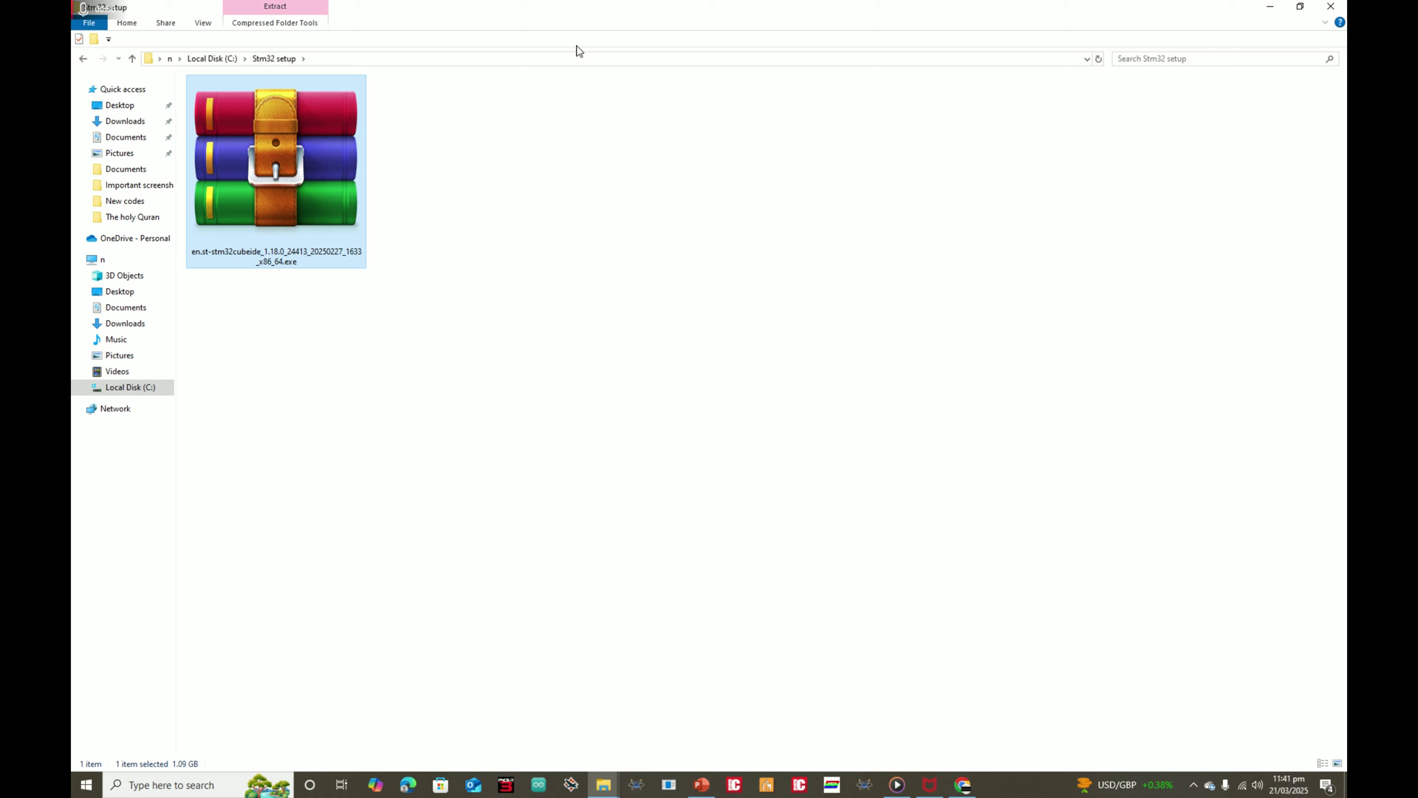
# - Extract the st-stm32cubeide_1.18.0 installer beside the zip and select the extracted file
pyautogui.click(532, 187)
pyautogui.rightClick(308, 172)
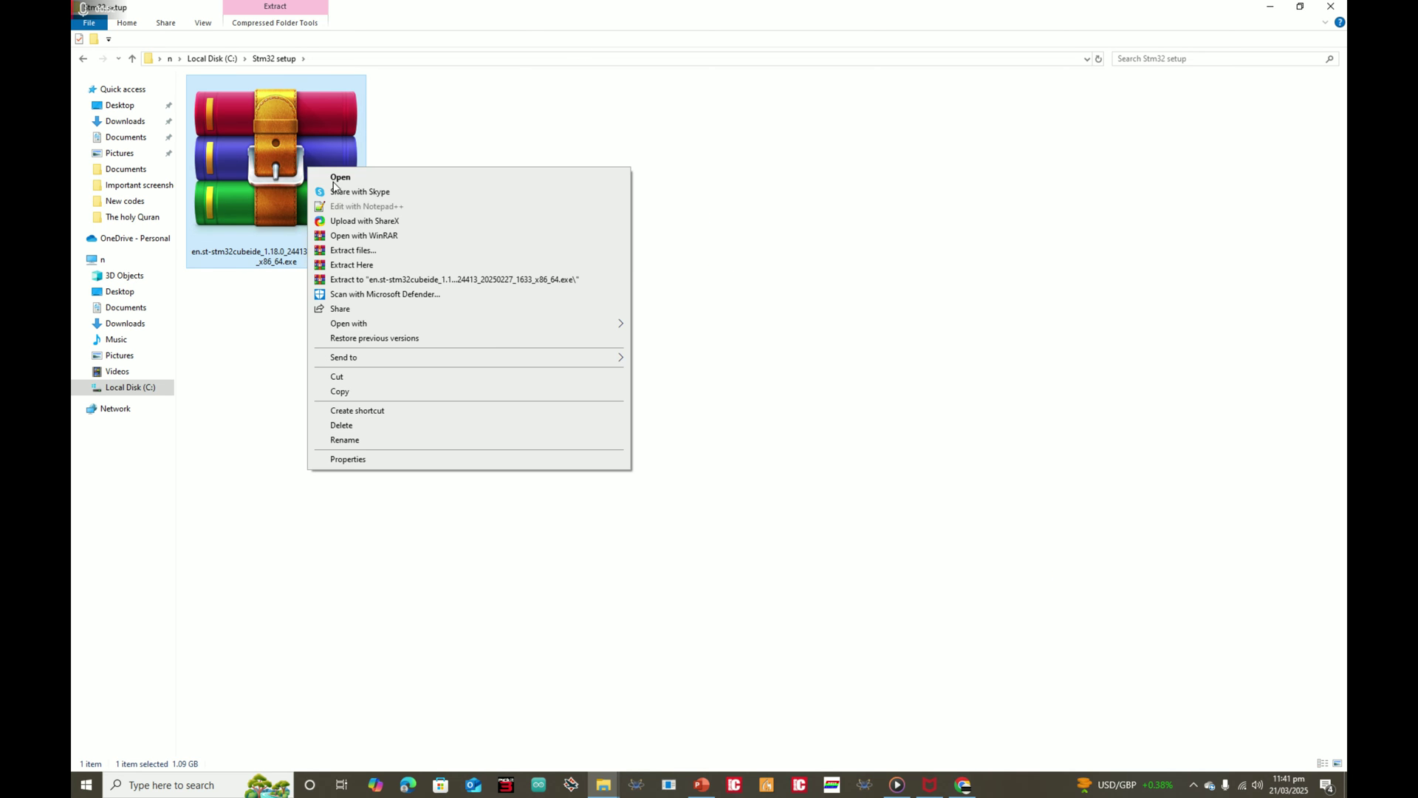
pyautogui.press('Escape')
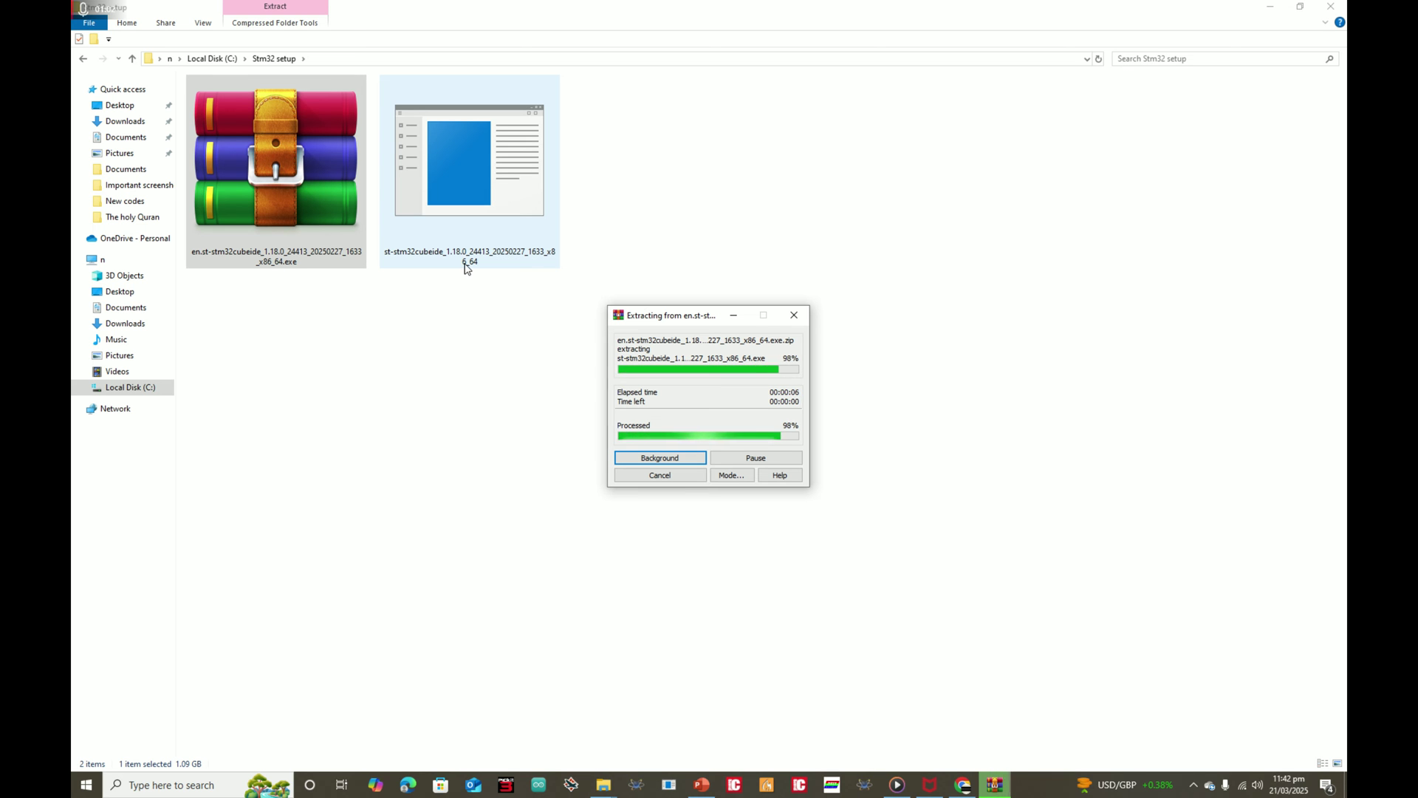
pyautogui.click(422, 389)
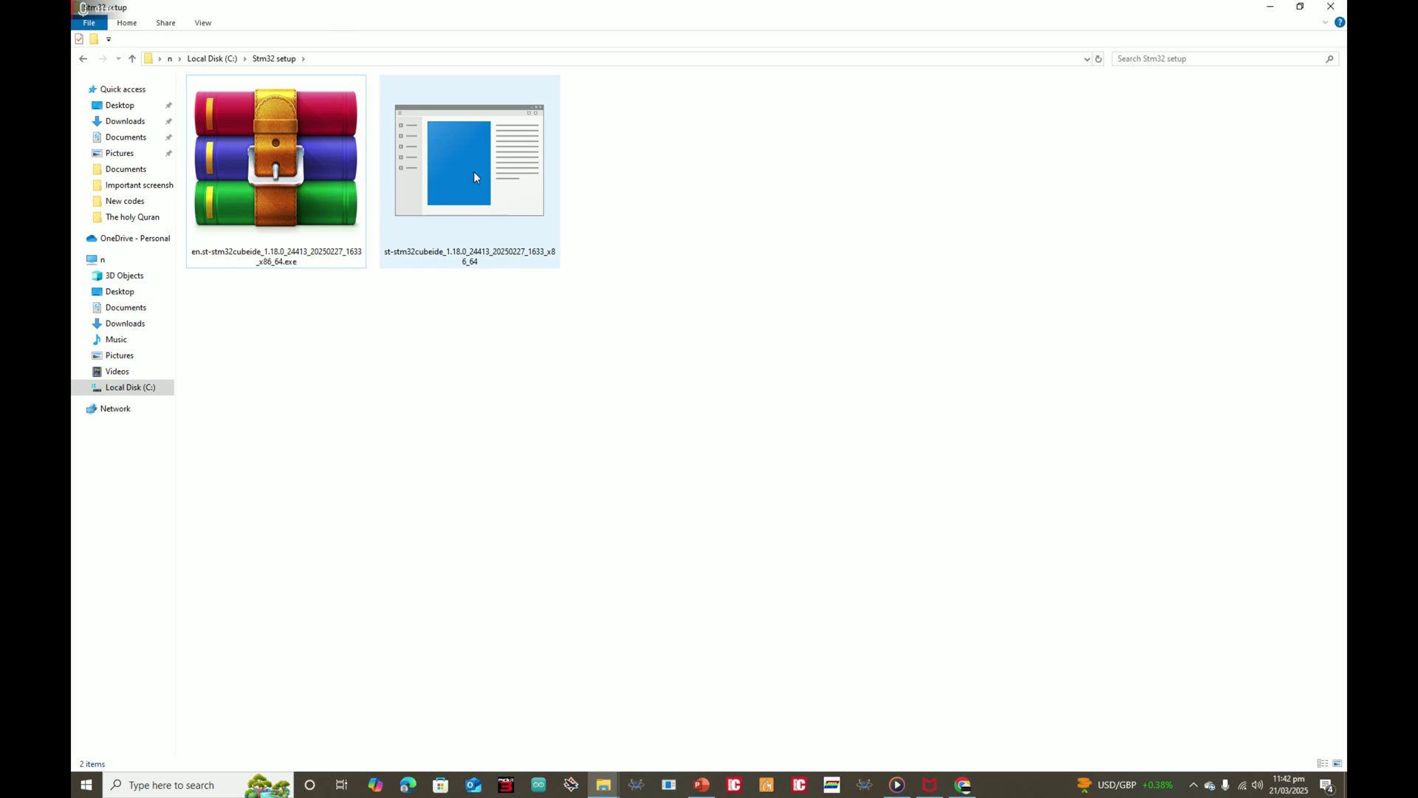
pyautogui.click(437, 188)
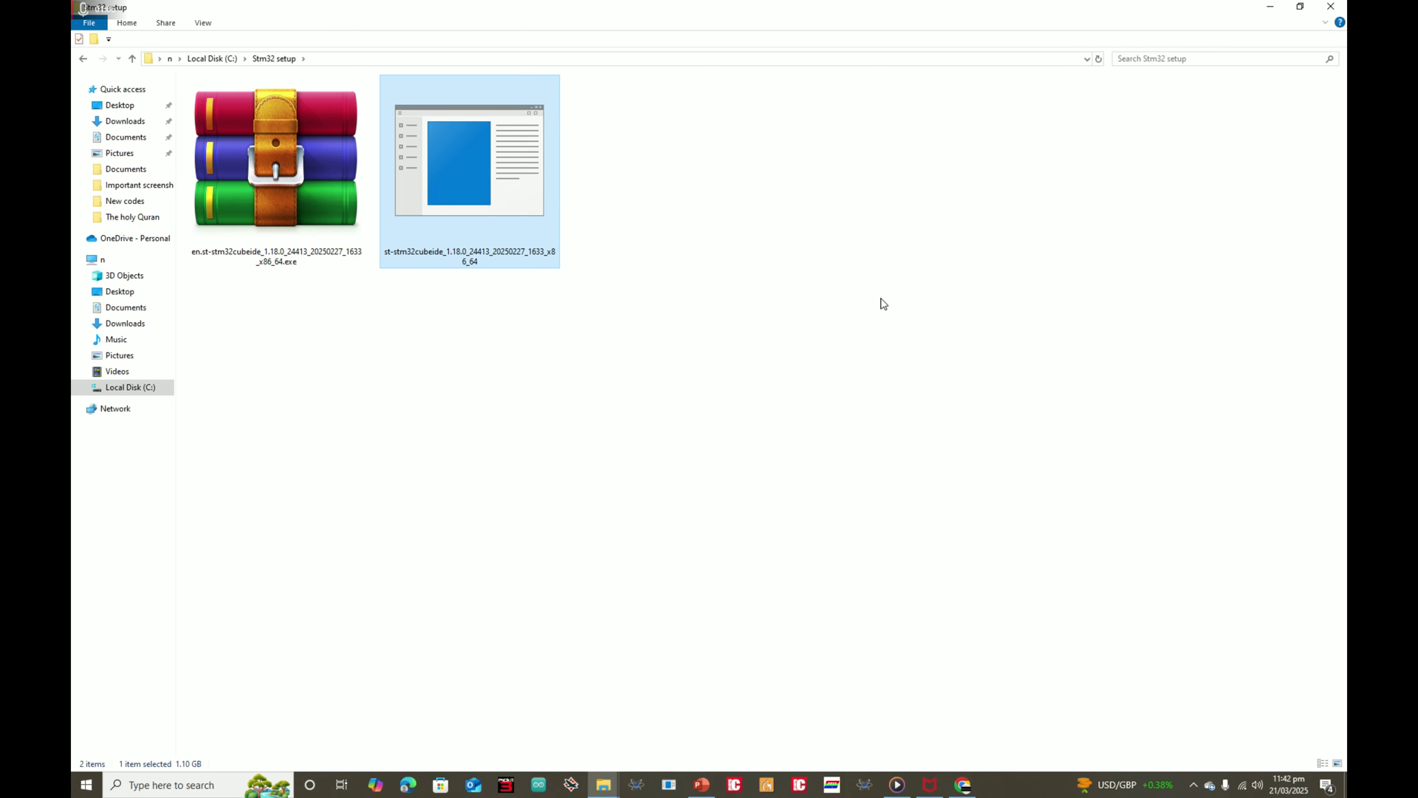
# - Run the st-stm32cubeide installer with admin approval, pass Welcome and accept the license agreement
pyautogui.doubleClick(507, 233)
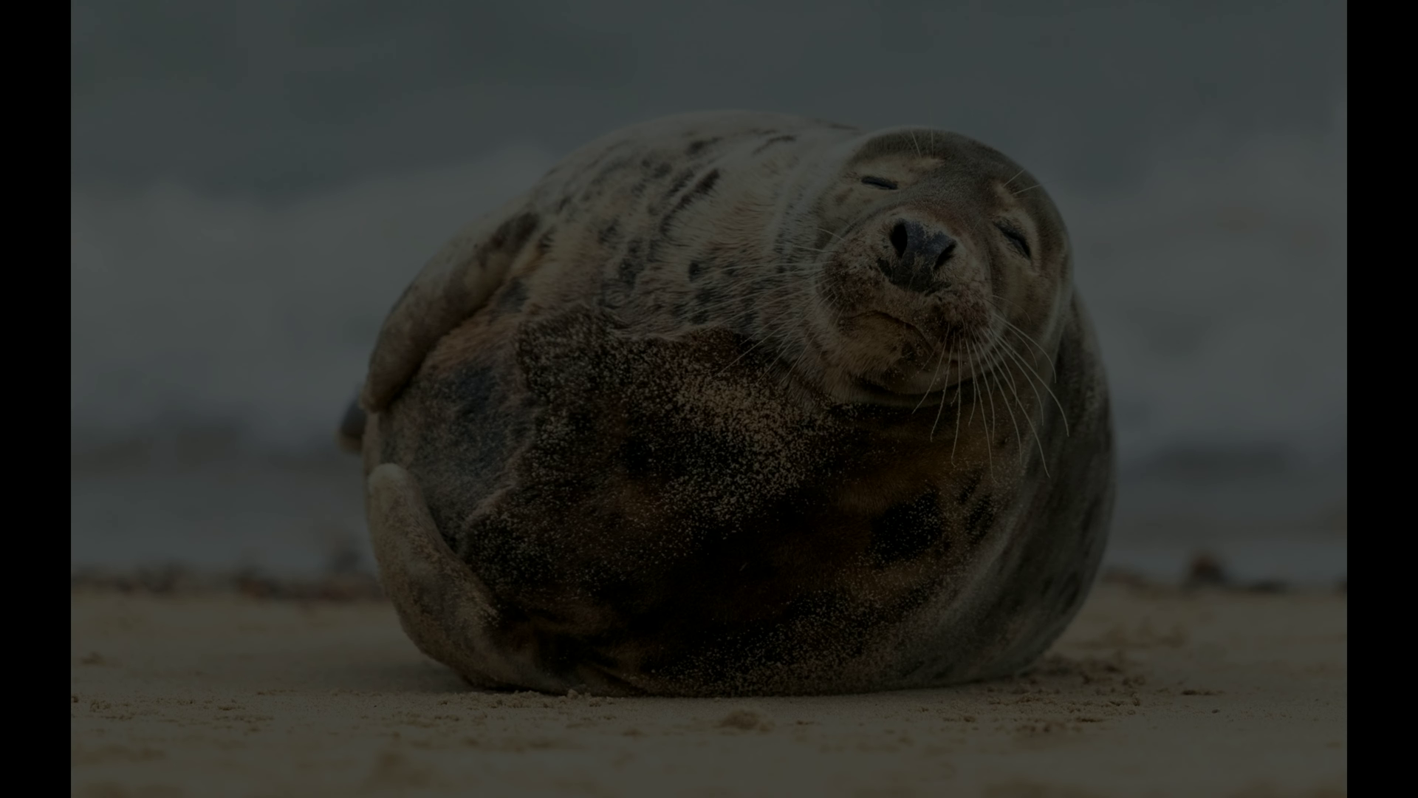
pyautogui.click(681, 483)
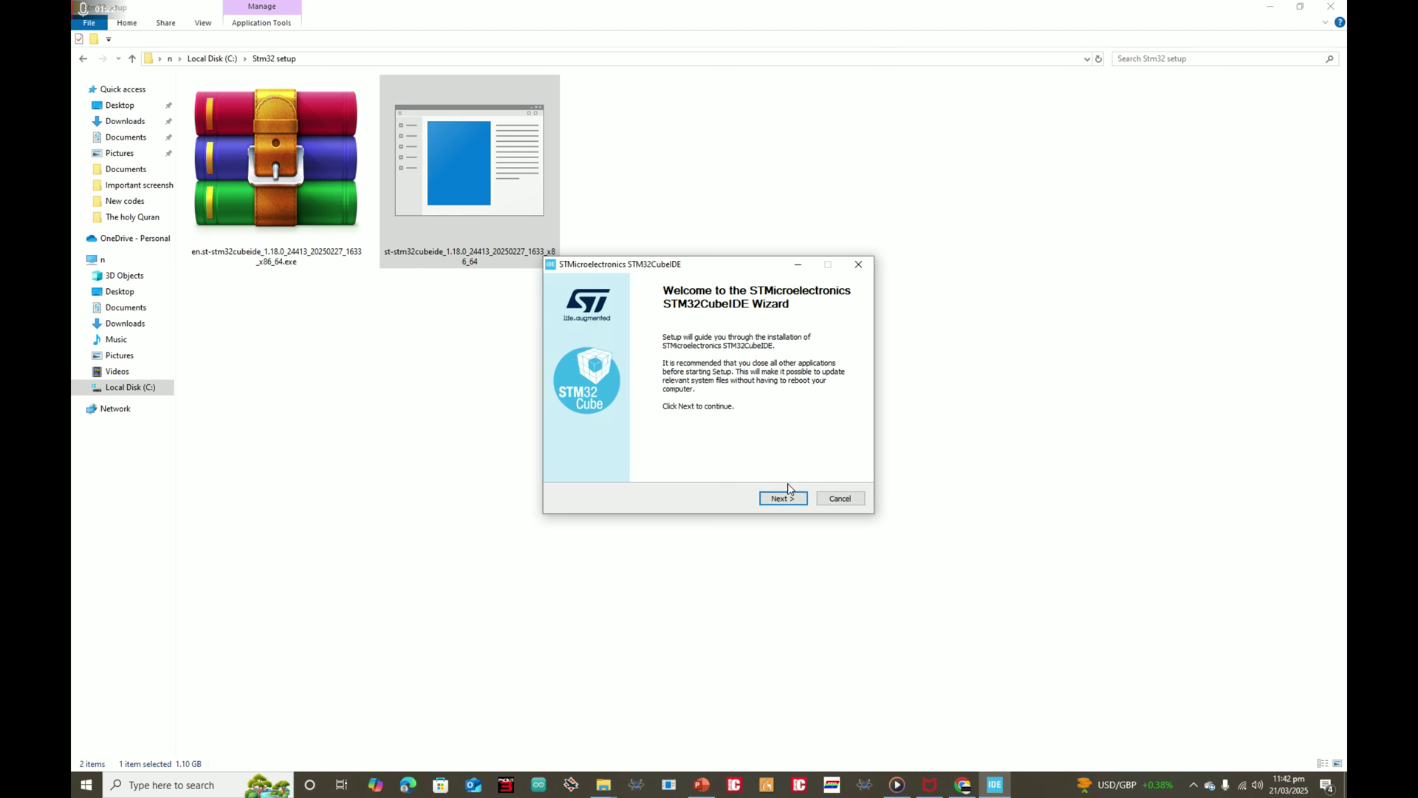
pyautogui.click(779, 500)
pyautogui.click(784, 498)
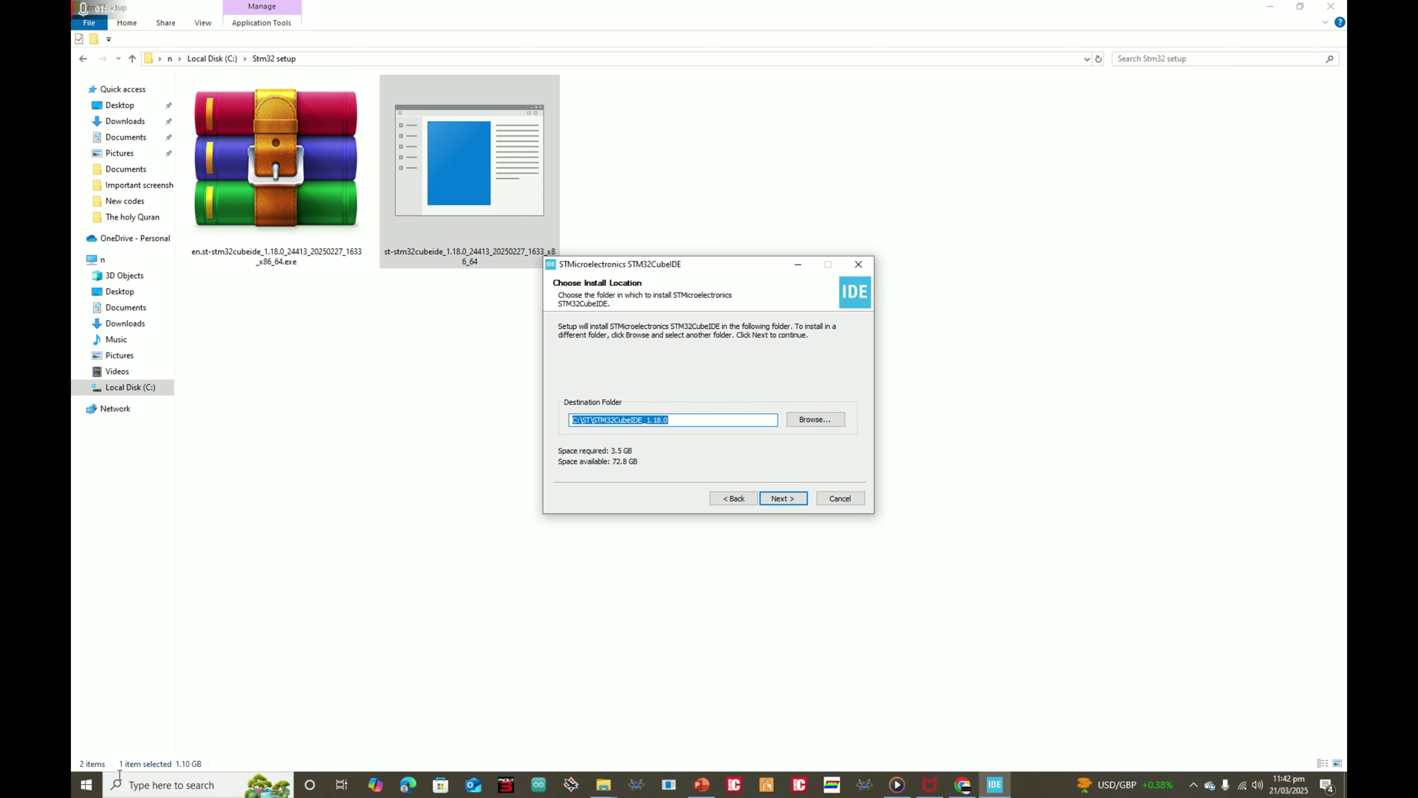
pyautogui.click(133, 785)
pyautogui.write('magn')
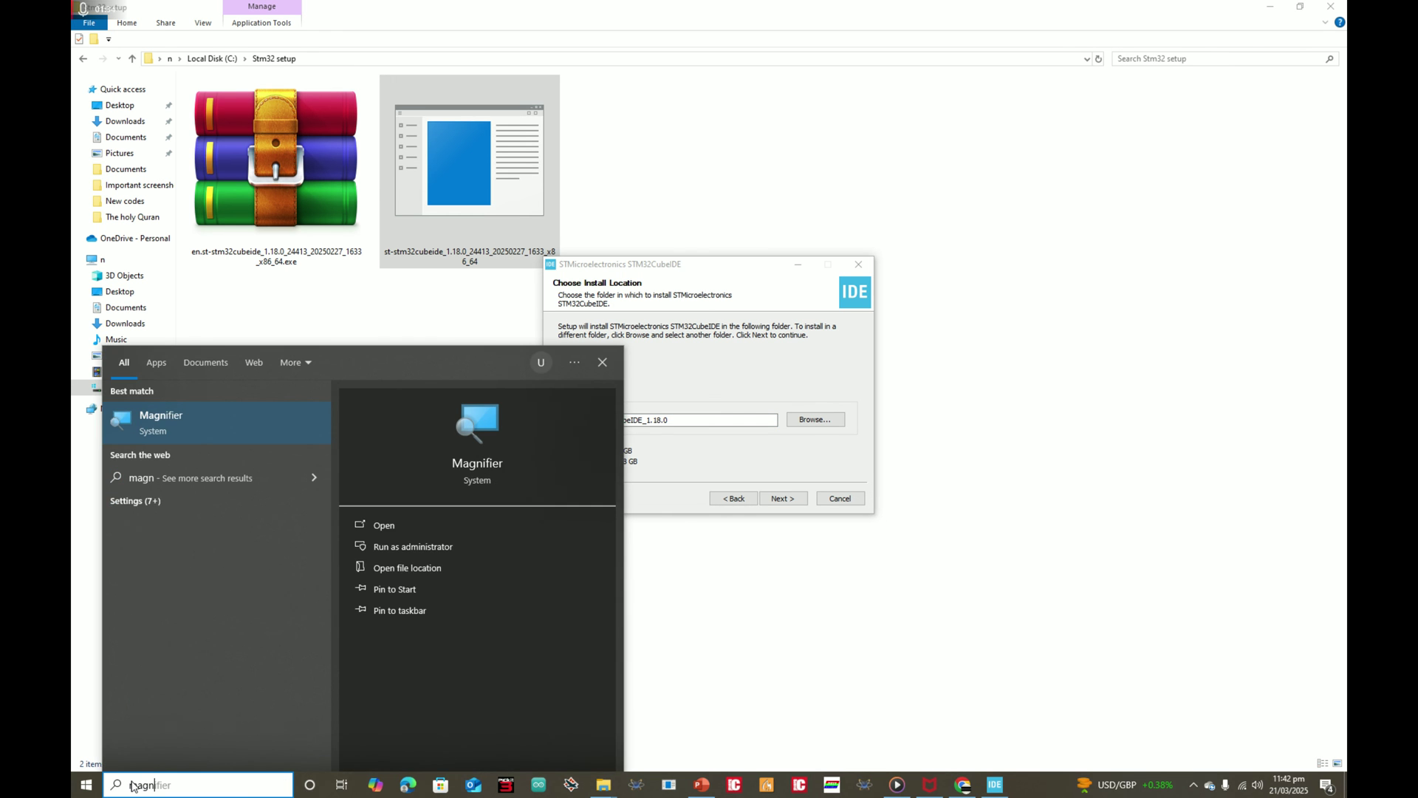
pyautogui.press('Escape')
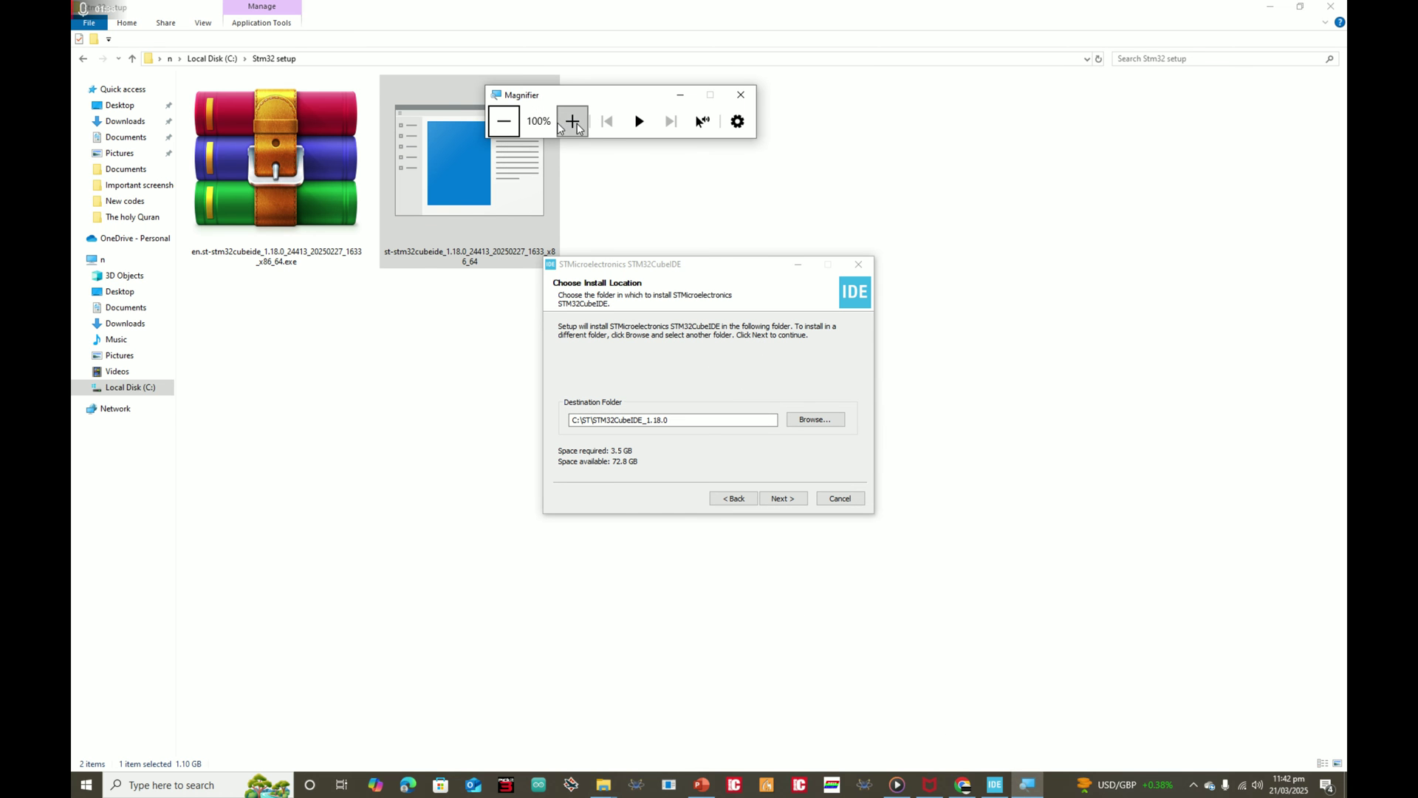
pyautogui.click(572, 120)
pyautogui.click(570, 122)
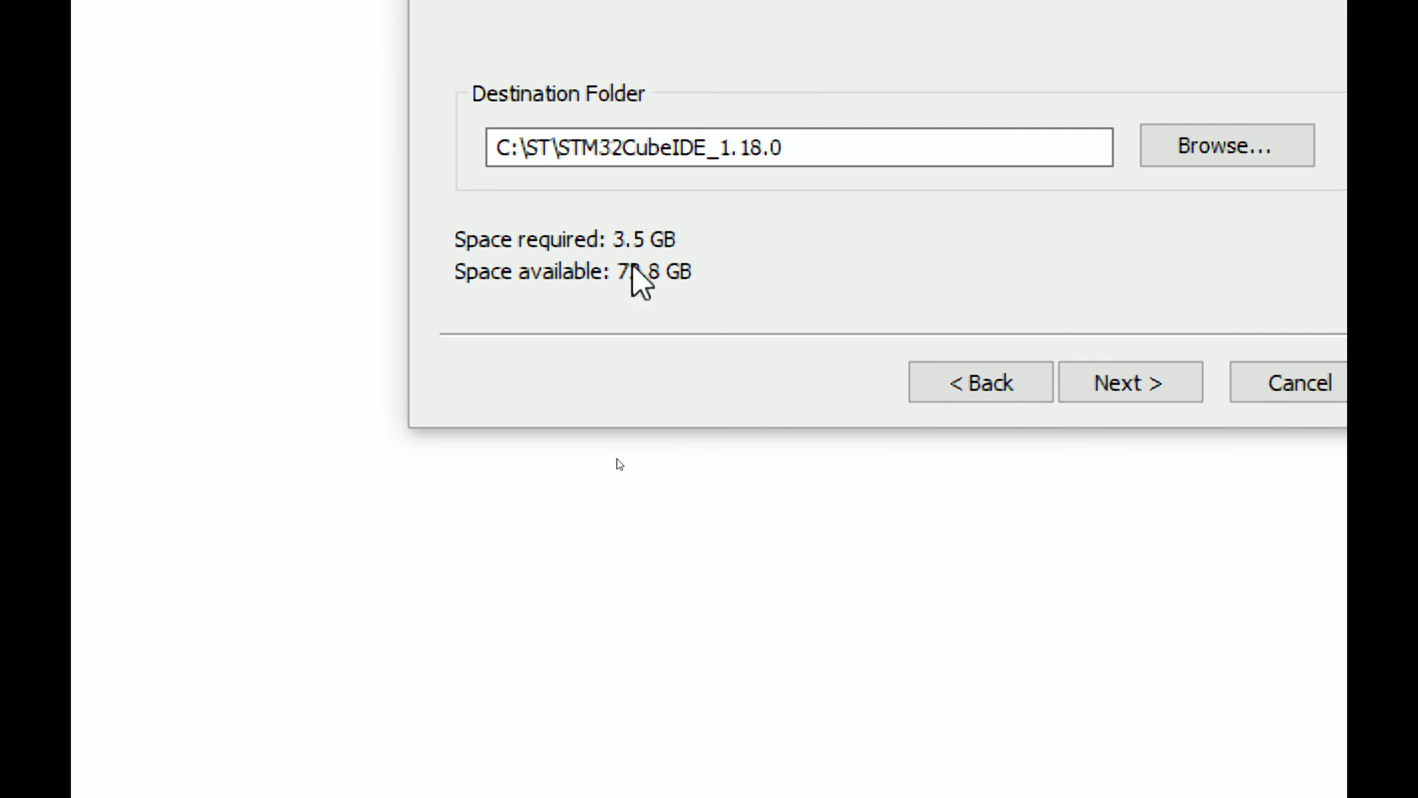
pyautogui.click(780, 210)
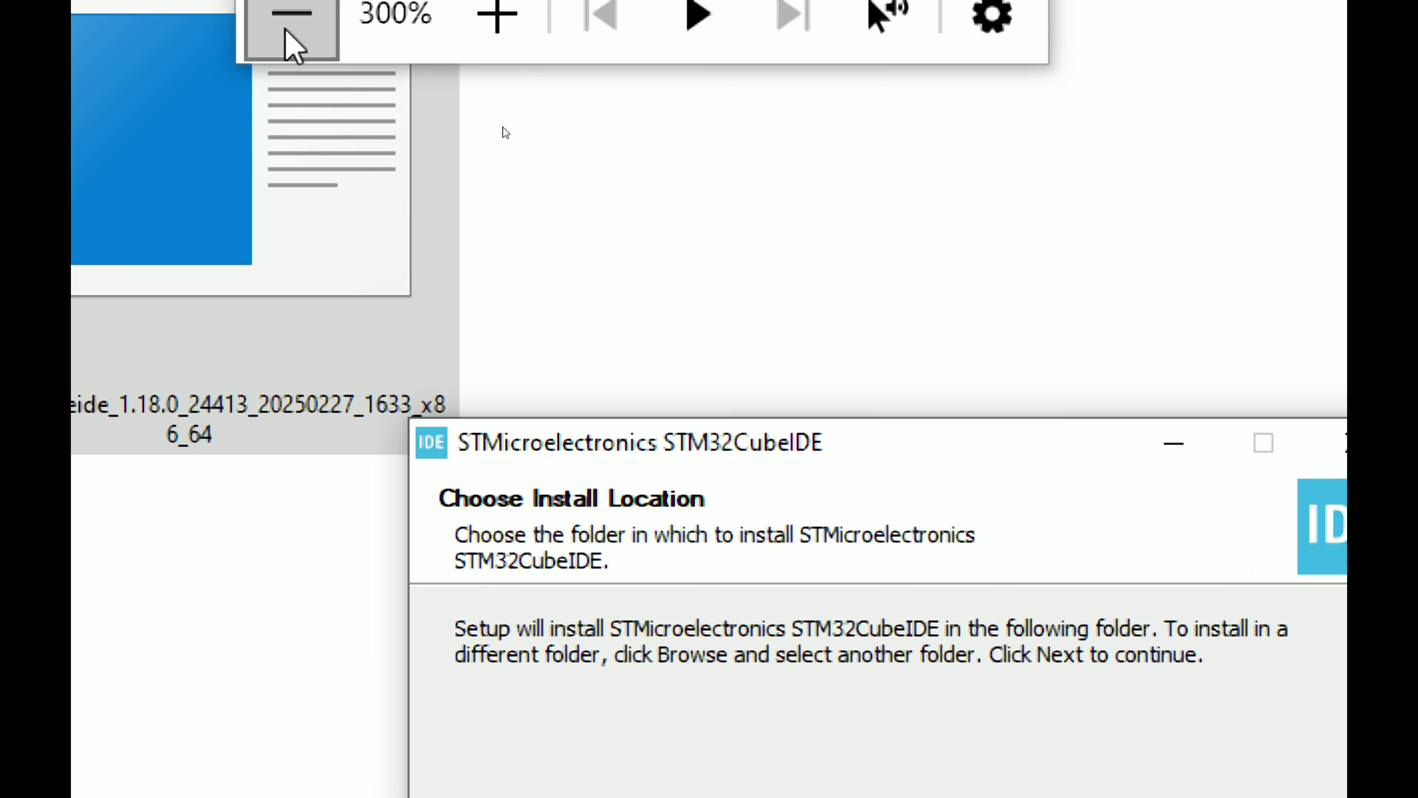
# - Reset Magnifier to 100% then 300%, and keep the default C:\ST\STM32CubeIDE_1.18.0 install folder
pyautogui.click(282, 46)
pyautogui.click(285, 30)
pyautogui.click(572, 121)
pyautogui.click(573, 121)
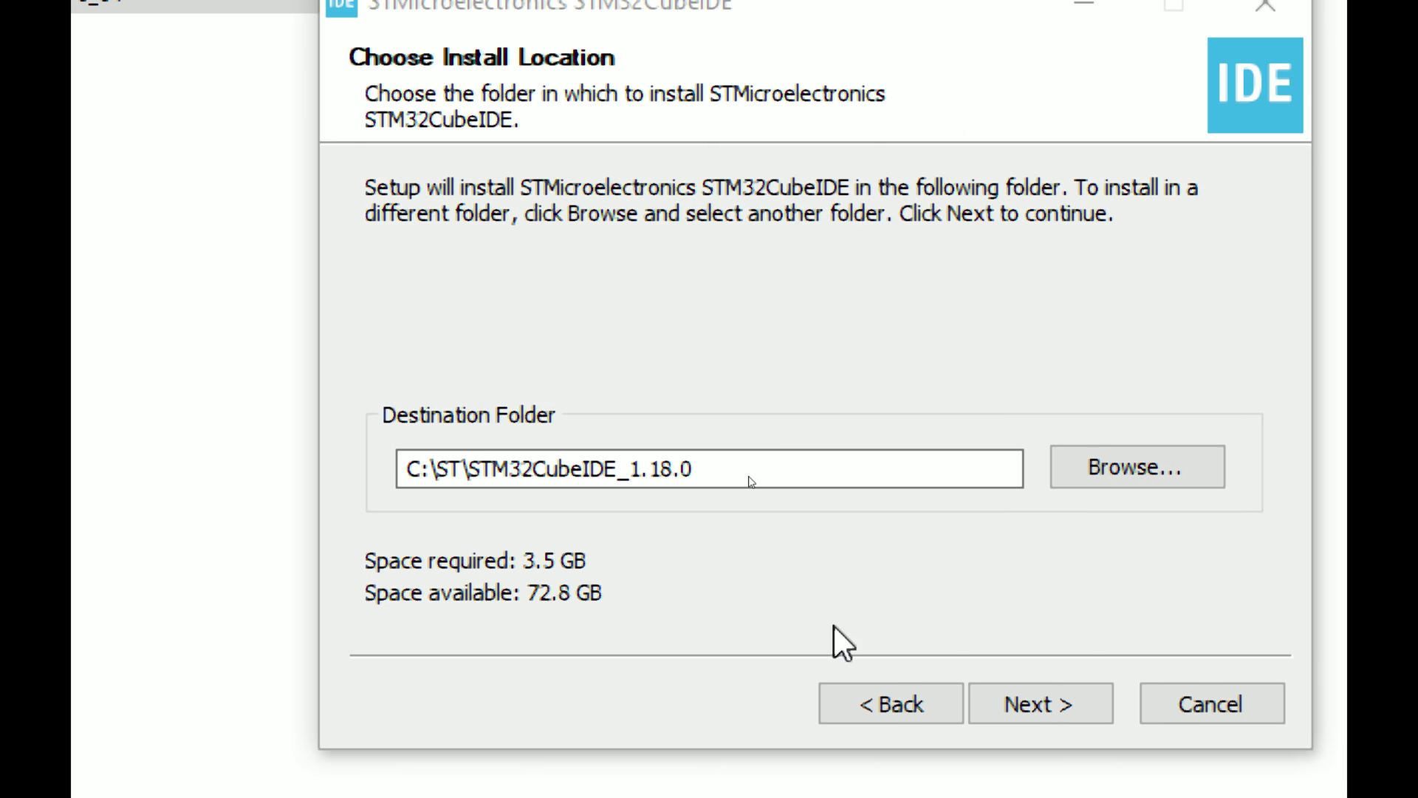
pyautogui.click(1025, 686)
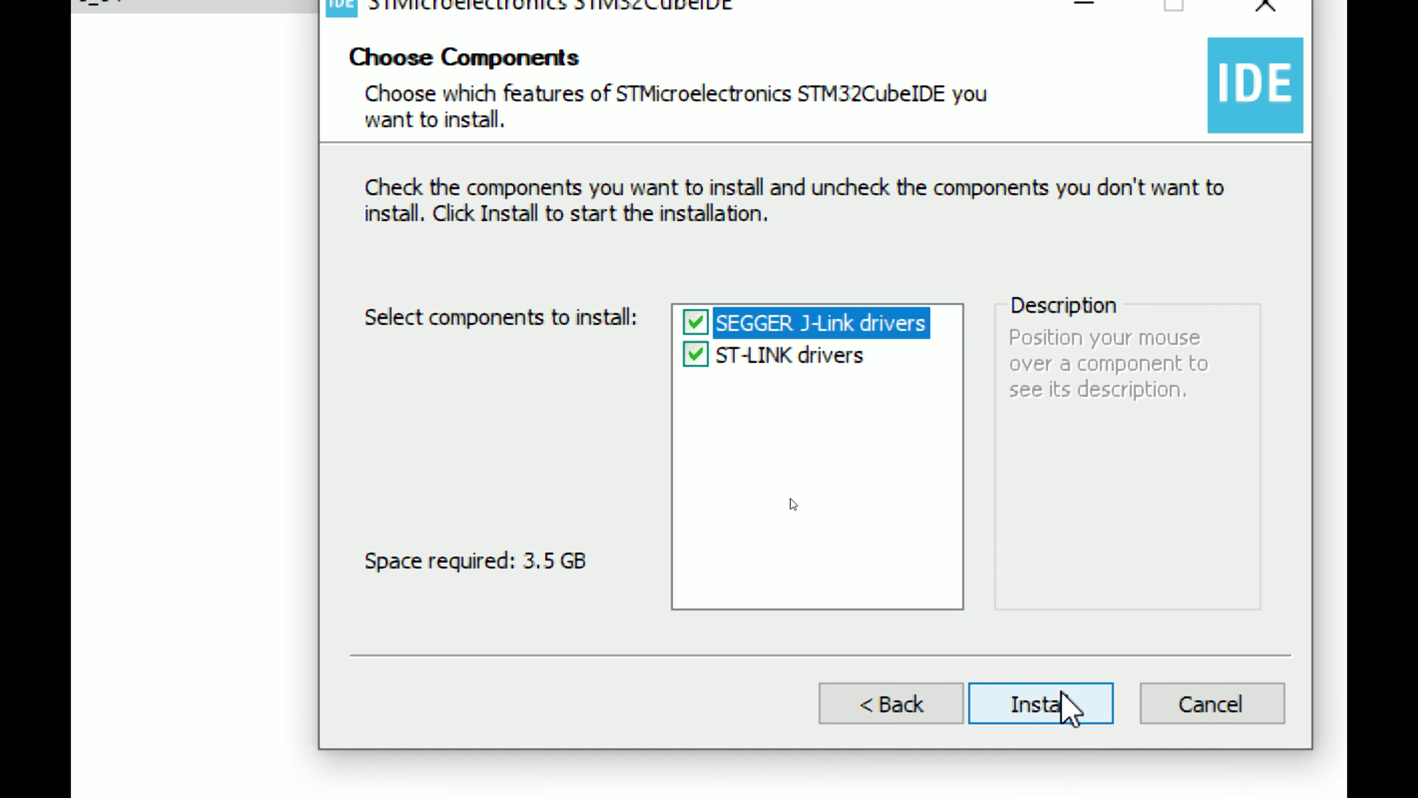
pyautogui.moveTo(750, 360)
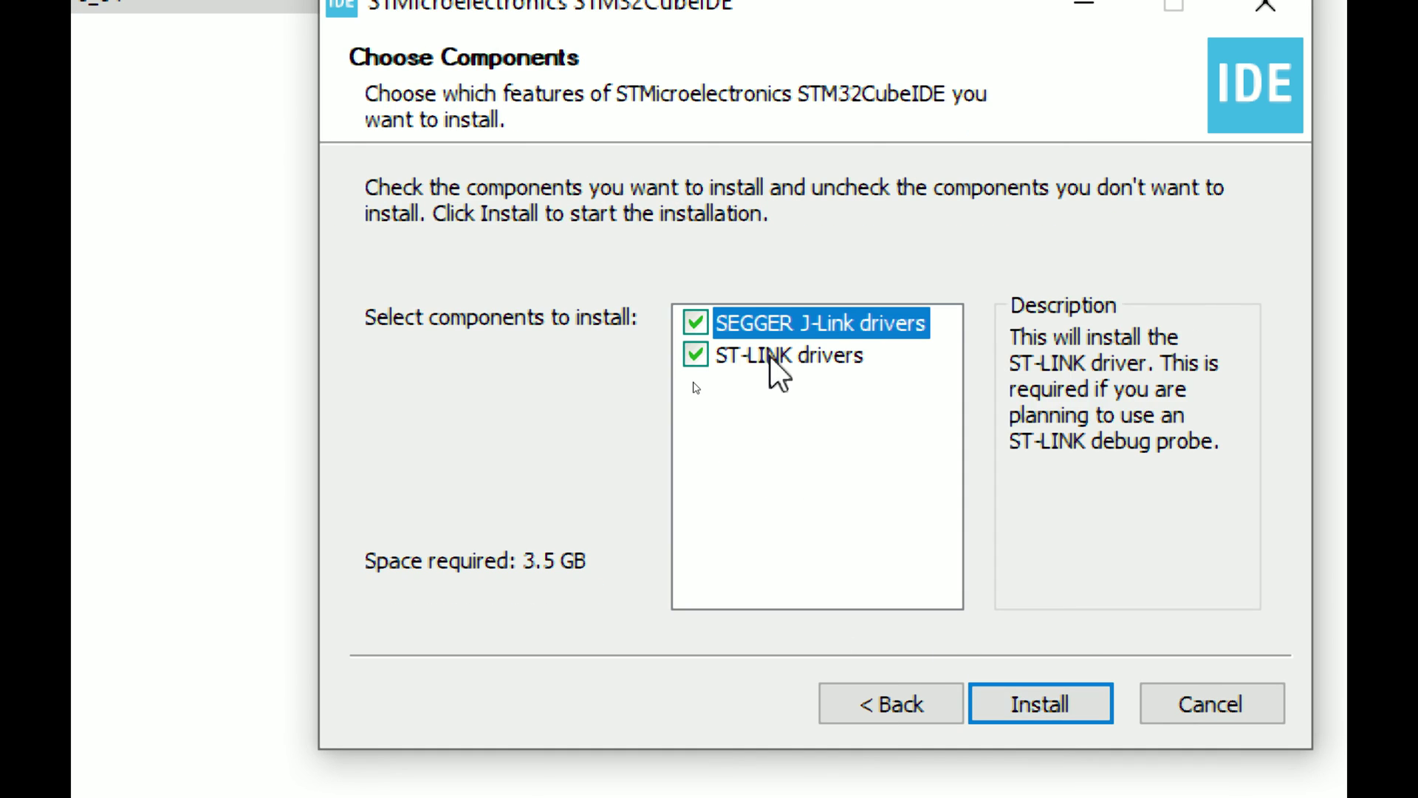
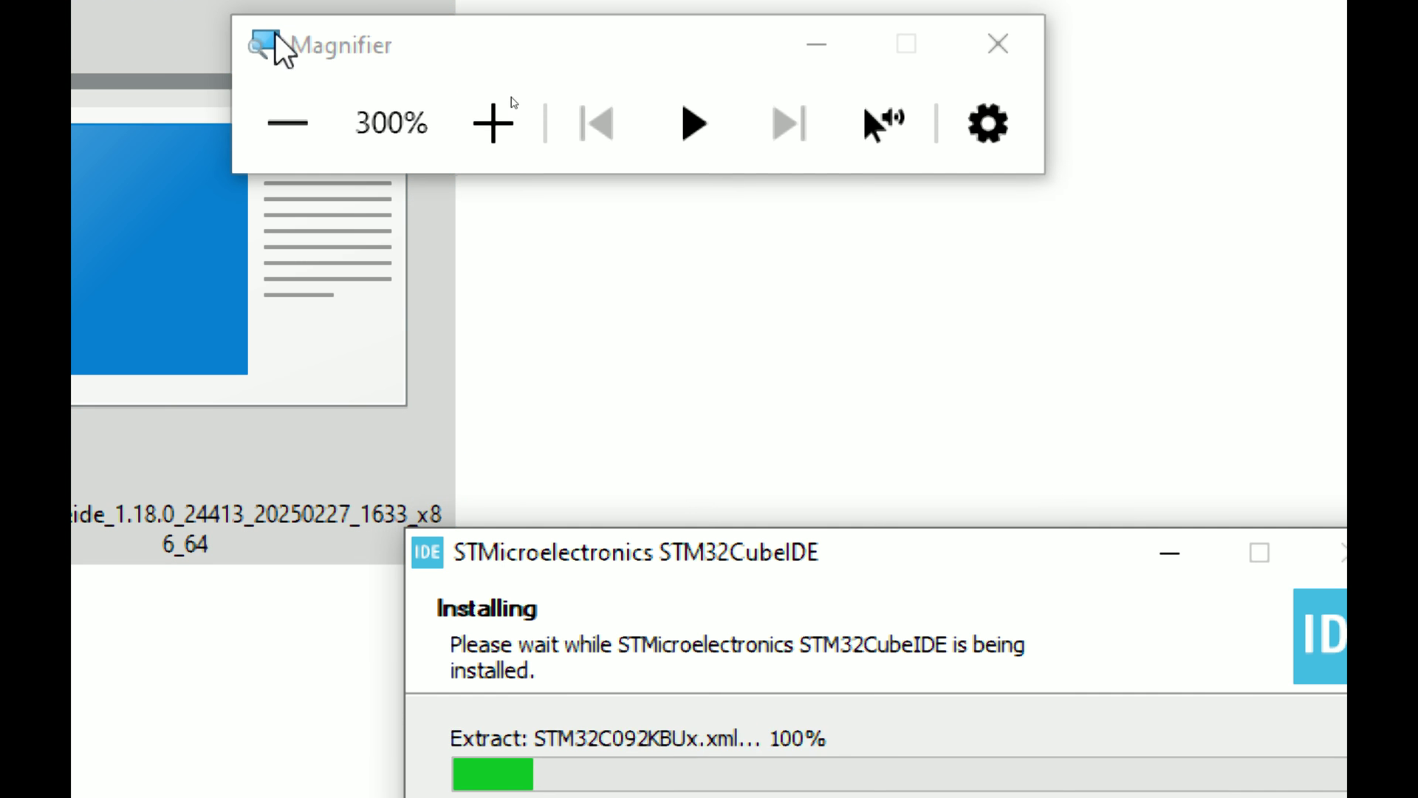
# - Let the STM32CubeIDE setup complete, then finish the installer with the desktop shortcut kept
pyautogui.moveTo(480, 53); pyautogui.dragTo(729, 389)
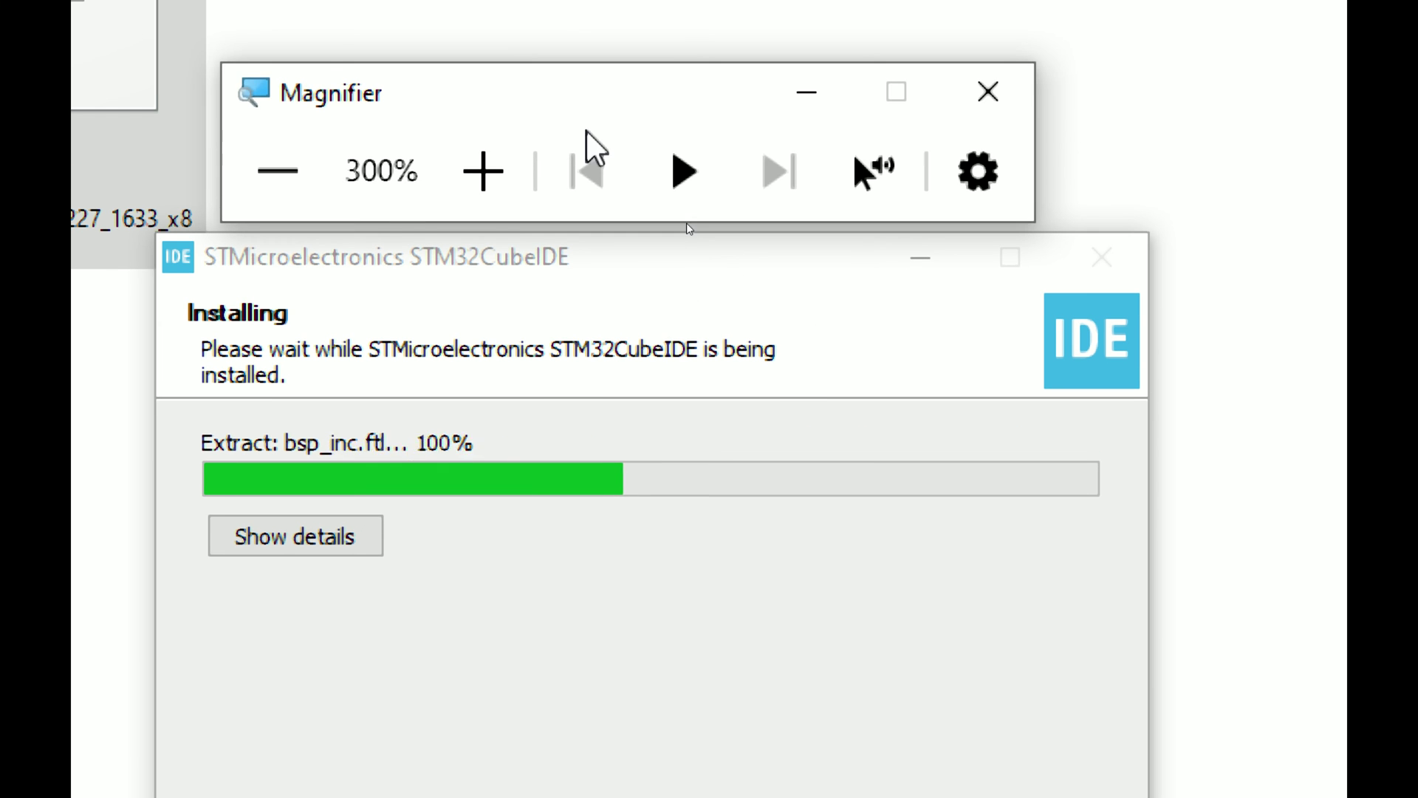
pyautogui.moveTo(595, 102); pyautogui.dragTo(596, 168)
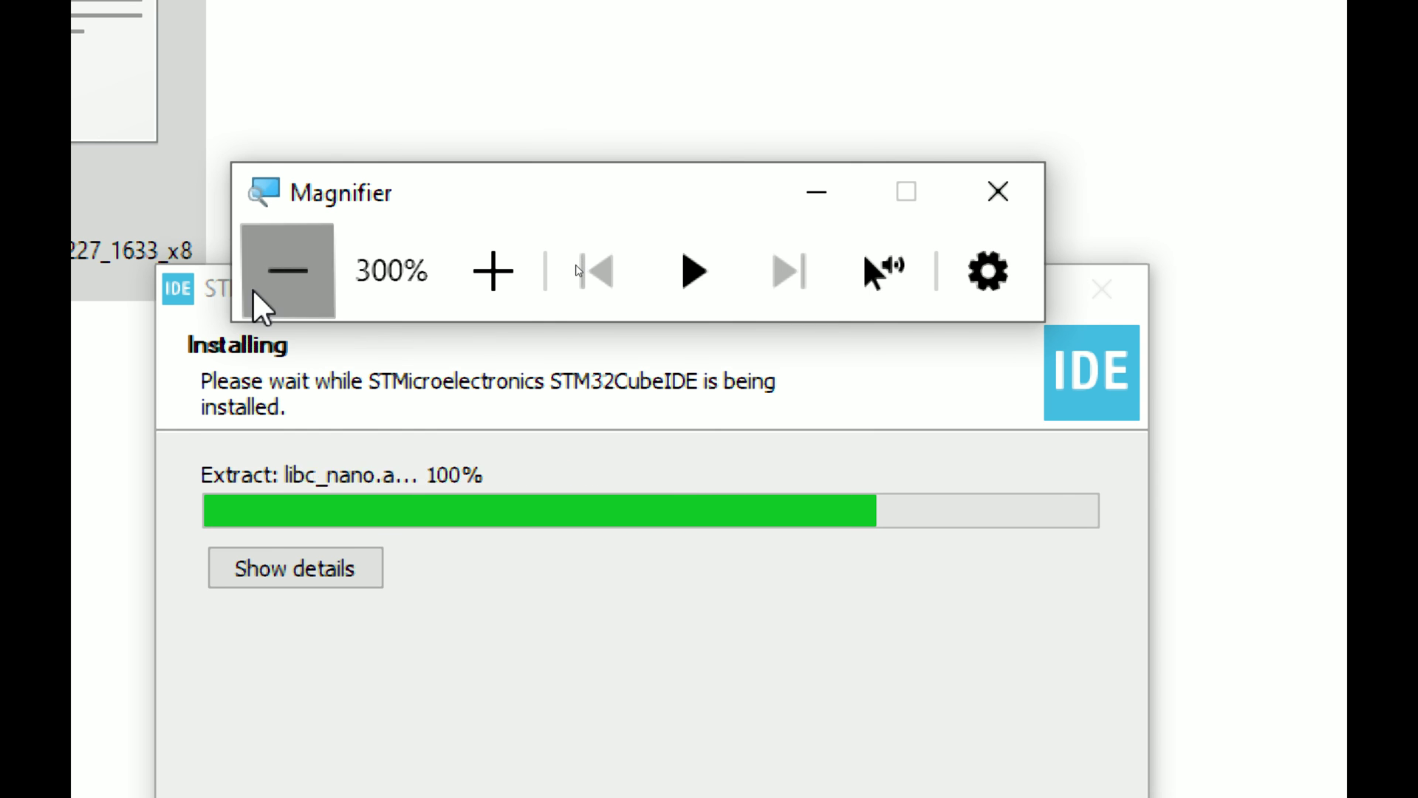
pyautogui.click(255, 289)
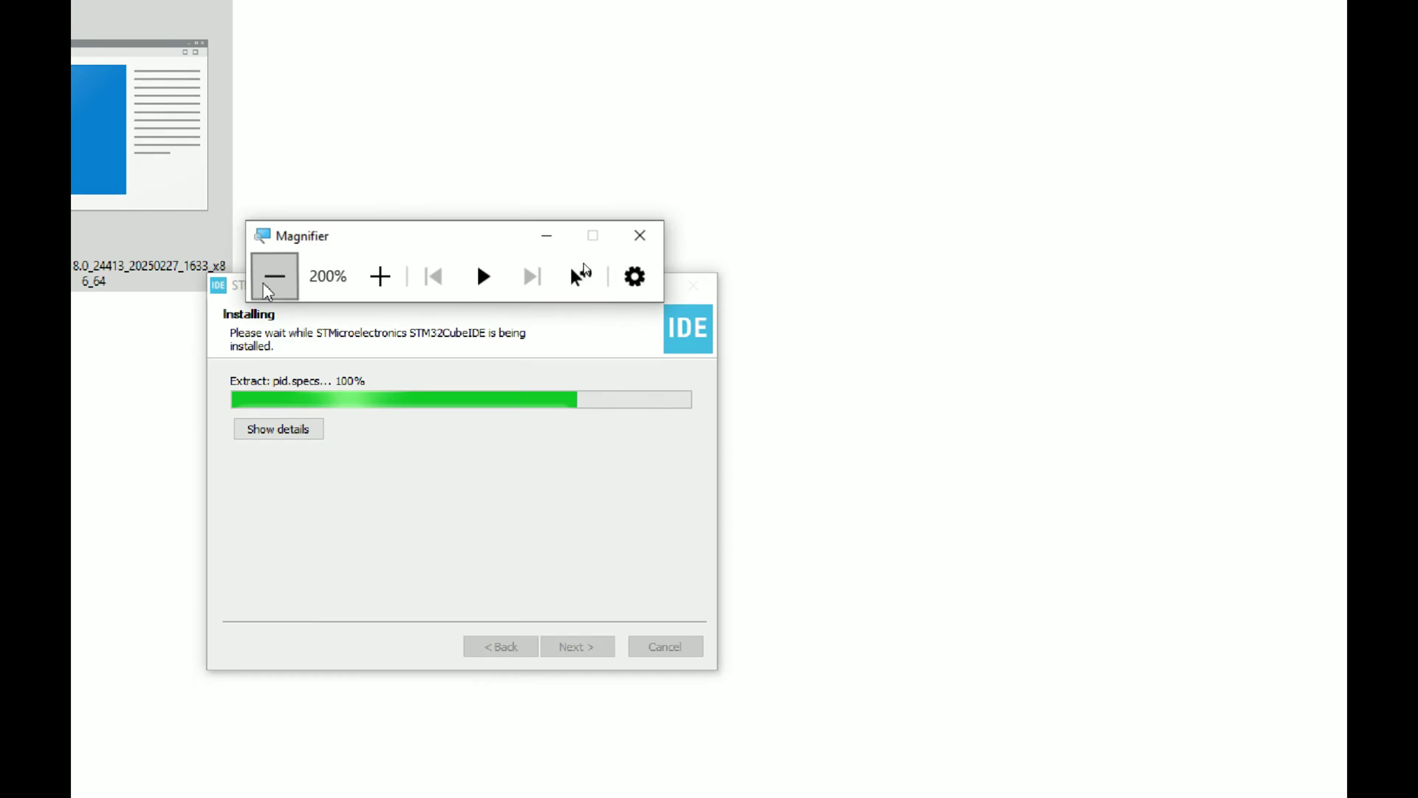
pyautogui.click(264, 286)
pyautogui.press('super+plus')
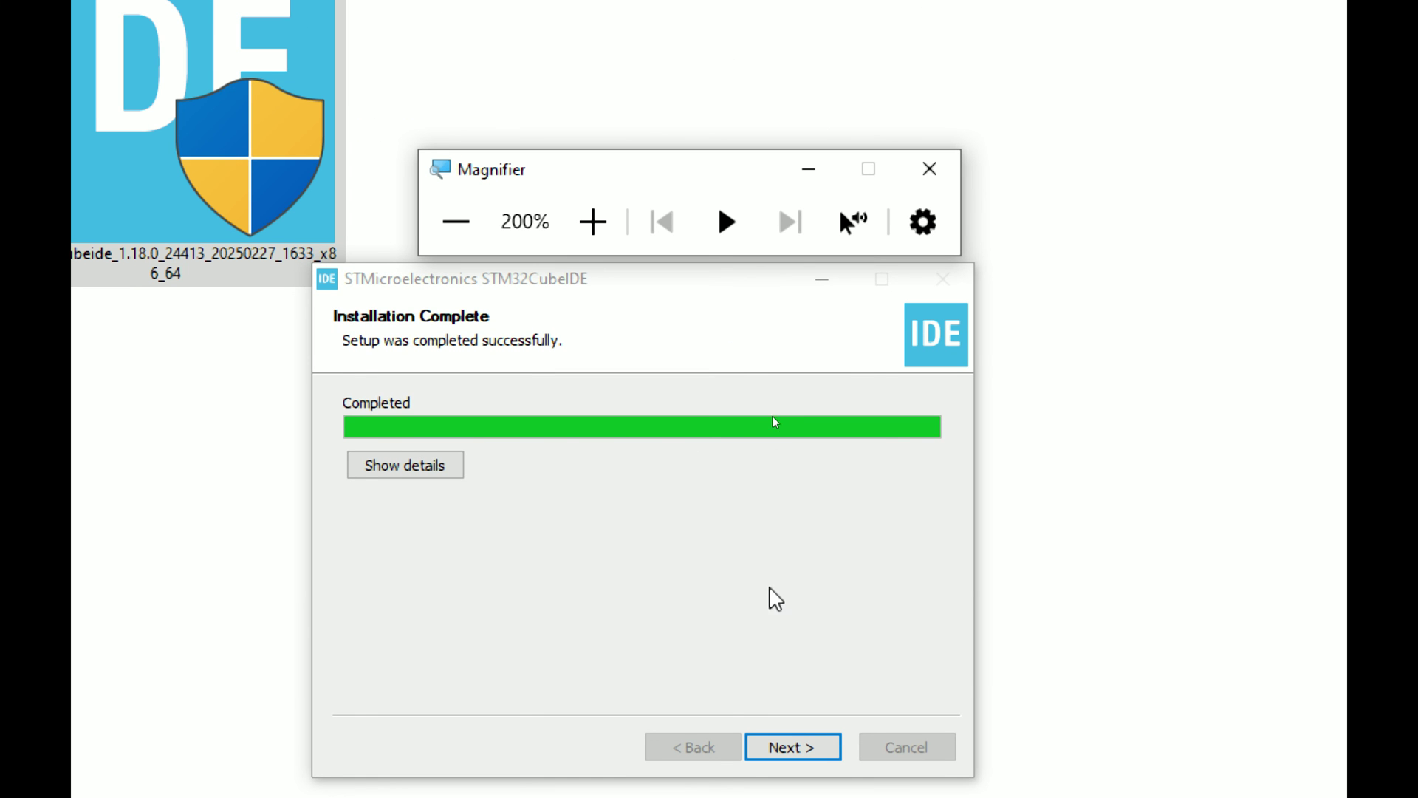
pyautogui.click(815, 690)
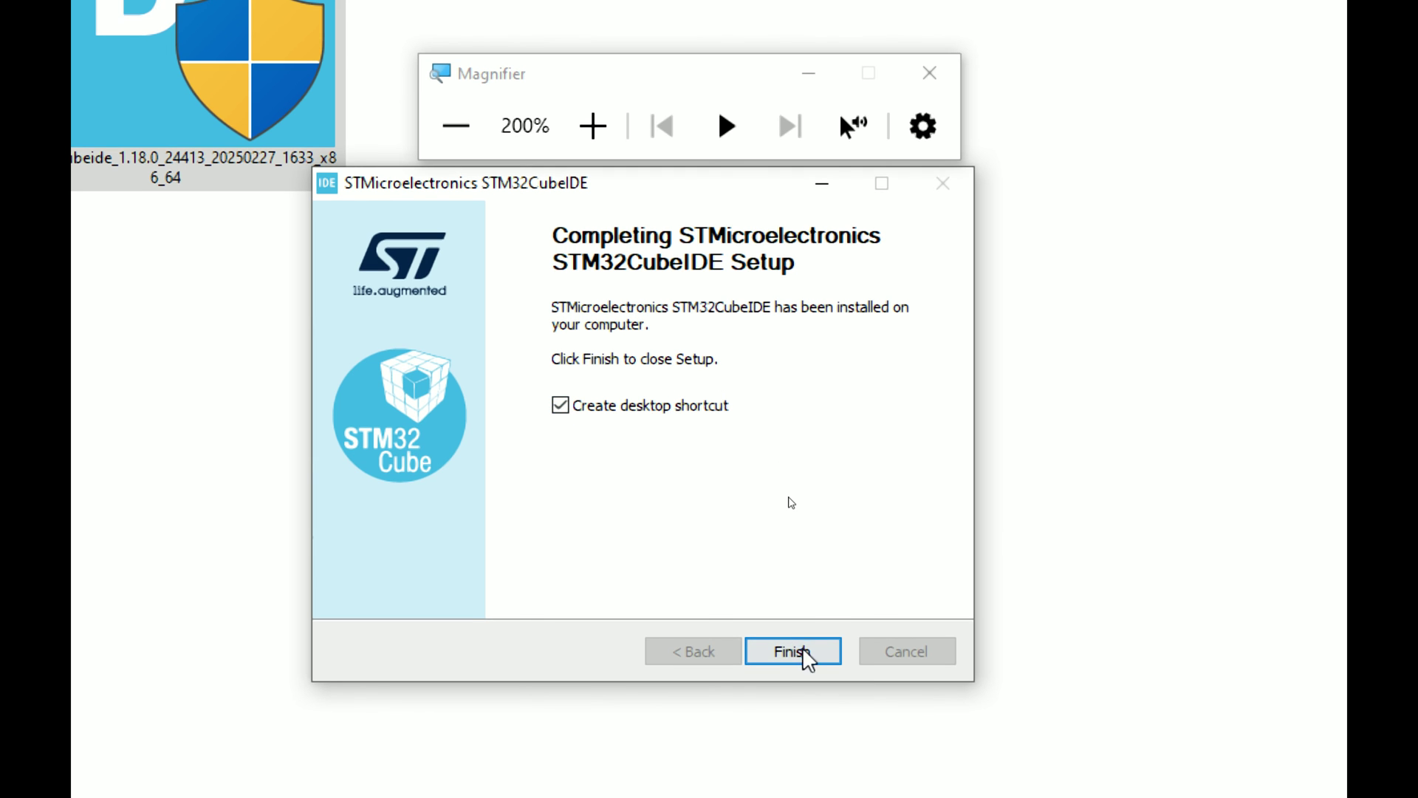
pyautogui.click(809, 640)
pyautogui.click(456, 126)
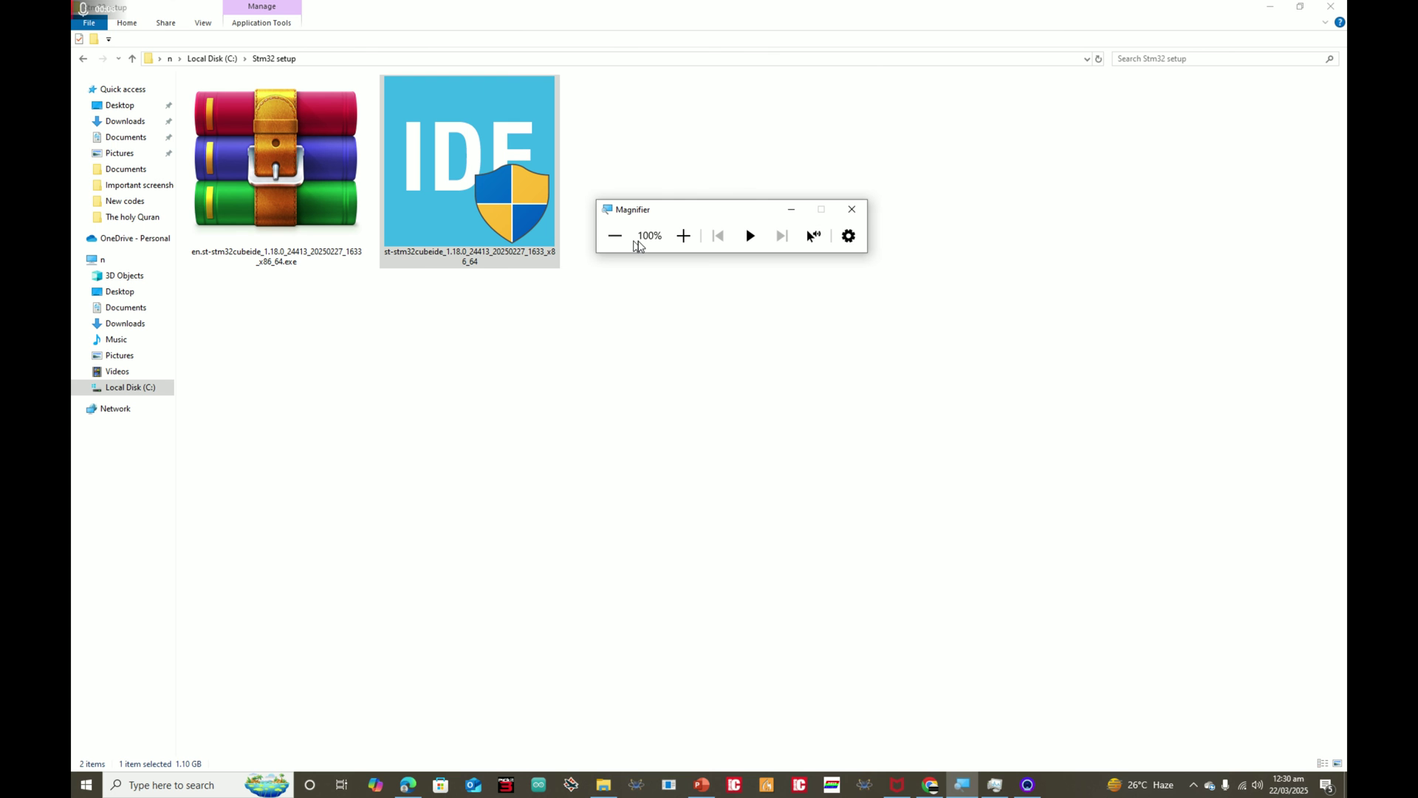
# - Search Windows for 'stm32' and launch STM32CubeIDE 1.18.0 from the results
pyautogui.click(673, 244)
pyautogui.click(674, 243)
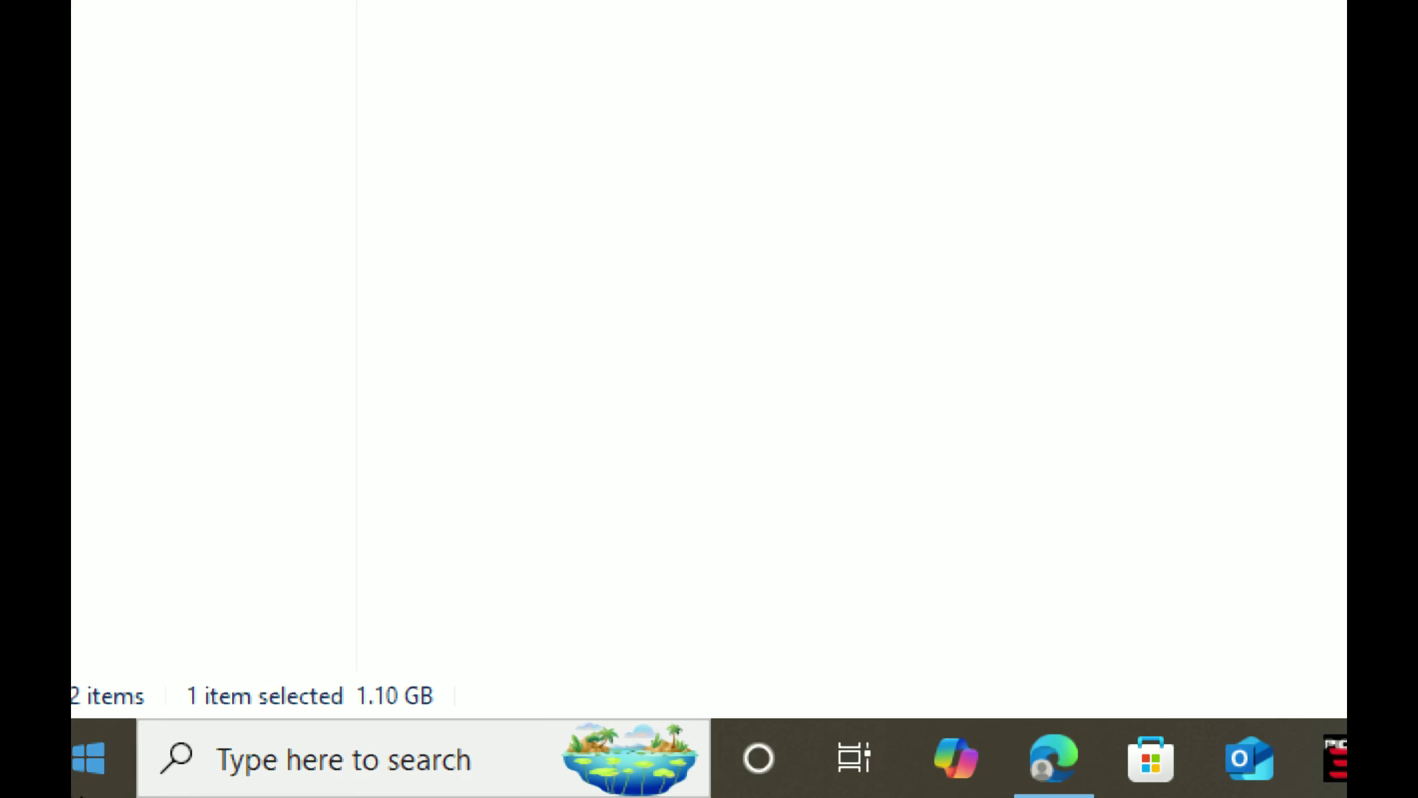
pyautogui.click(464, 776)
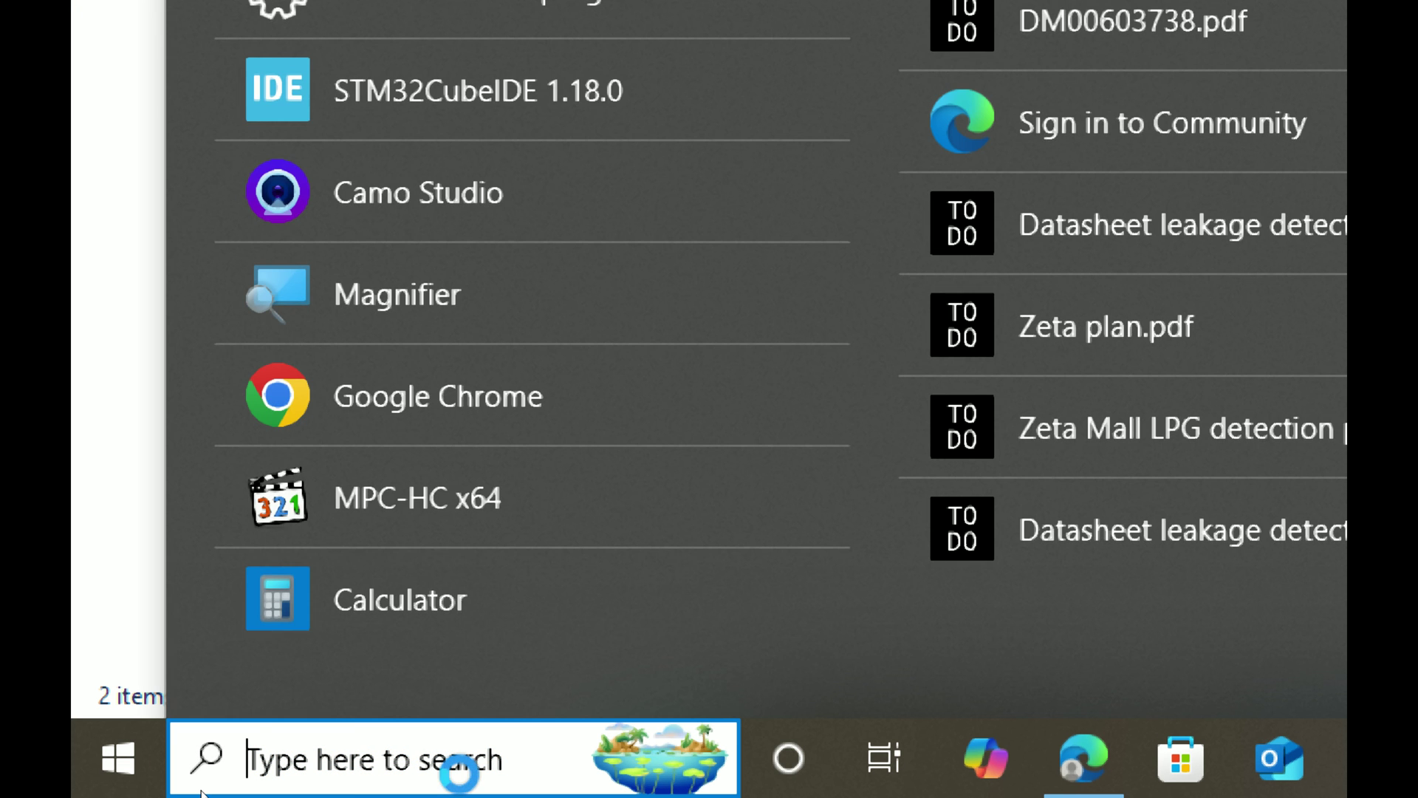
pyautogui.write('stm32')
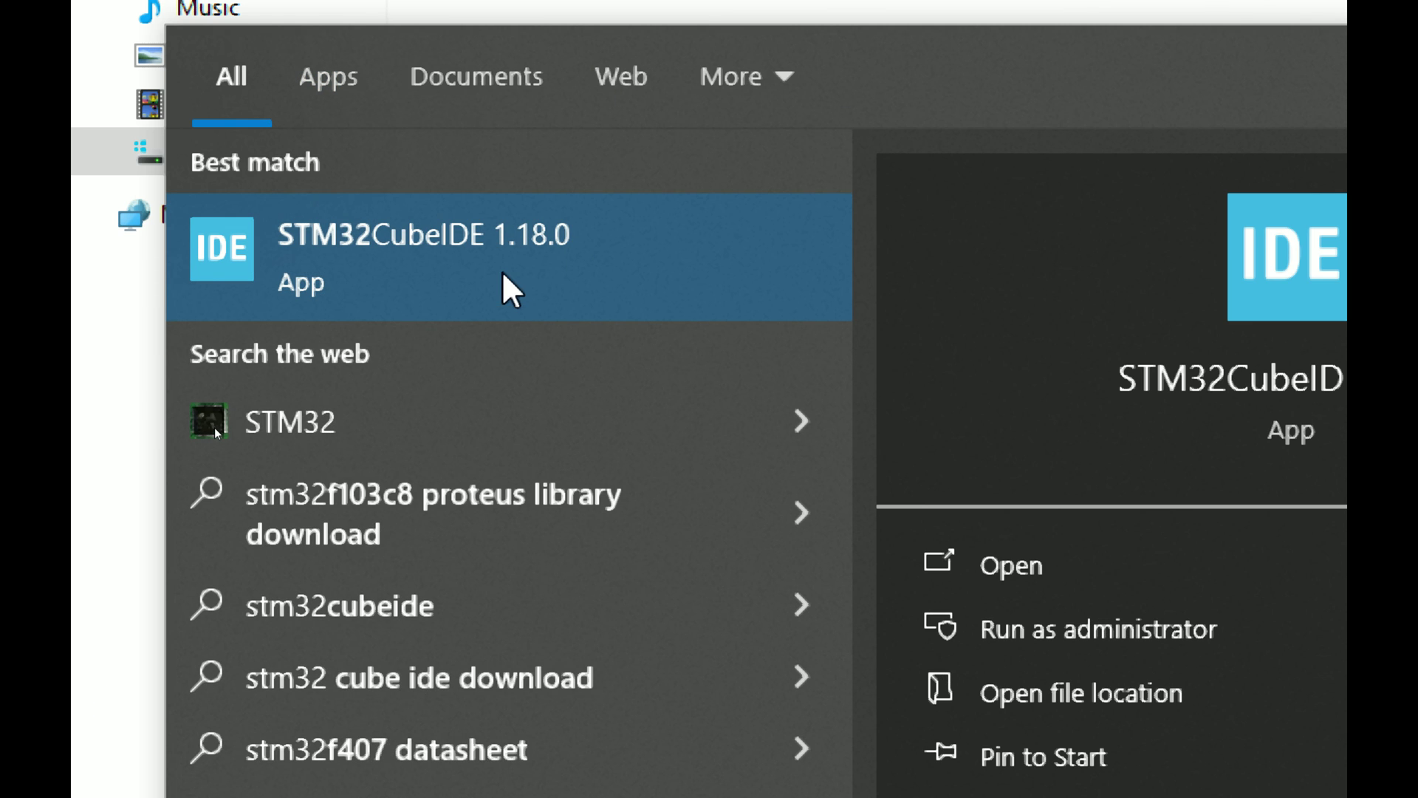
pyautogui.click(501, 274)
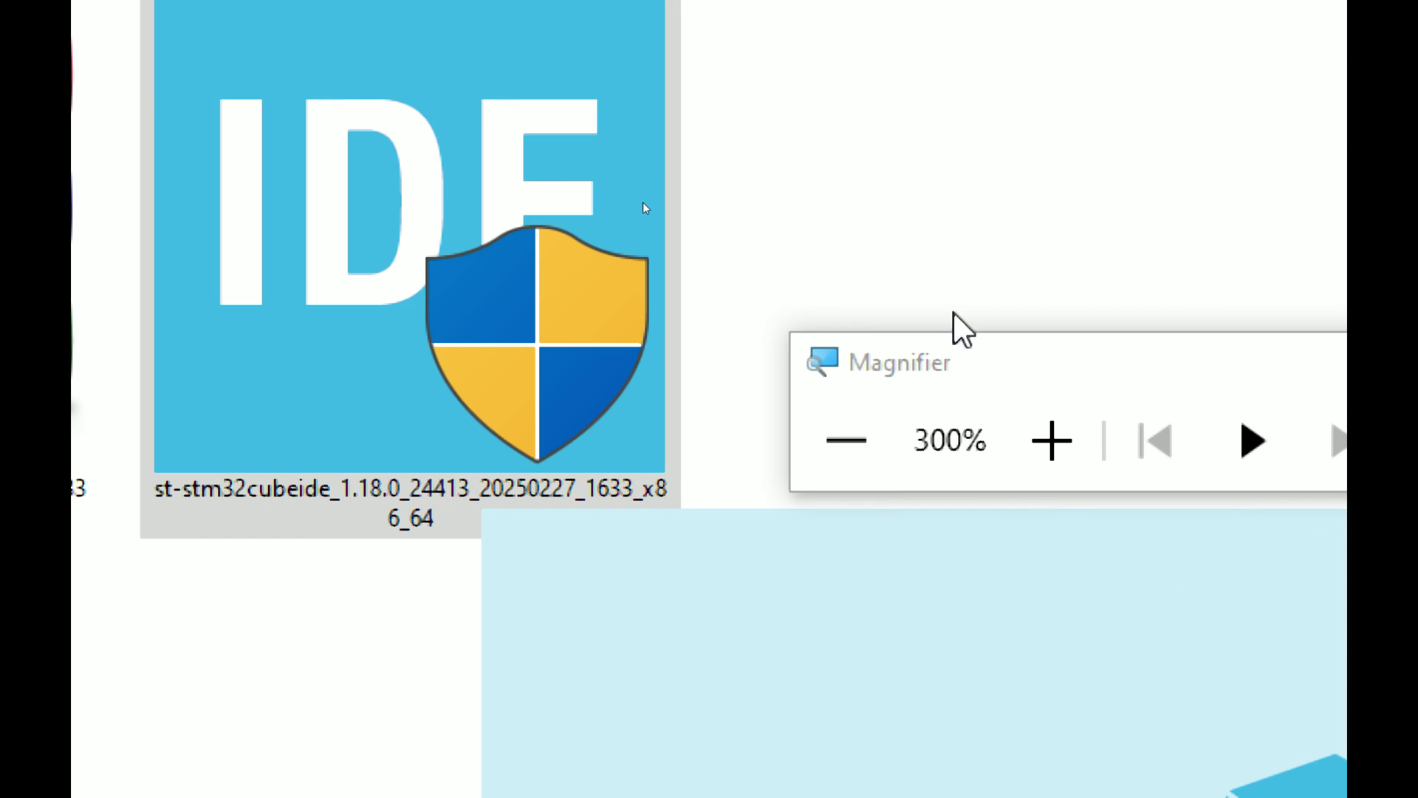
pyautogui.click(846, 440)
pyautogui.click(847, 440)
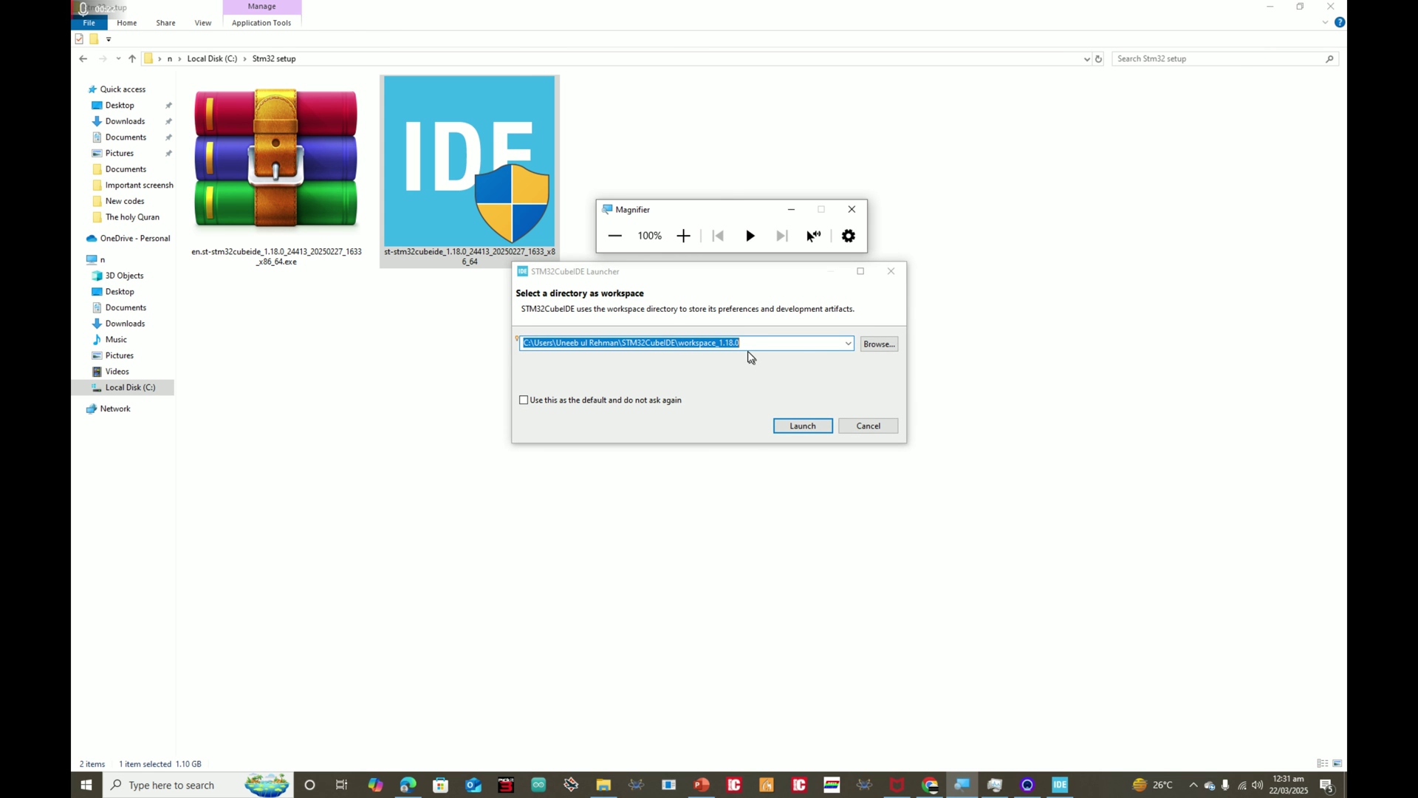
# - Replace workspace_1.18.0 with Firstrun in the workspace path and launch the IDE
pyautogui.click(746, 345)
pyautogui.click(683, 236)
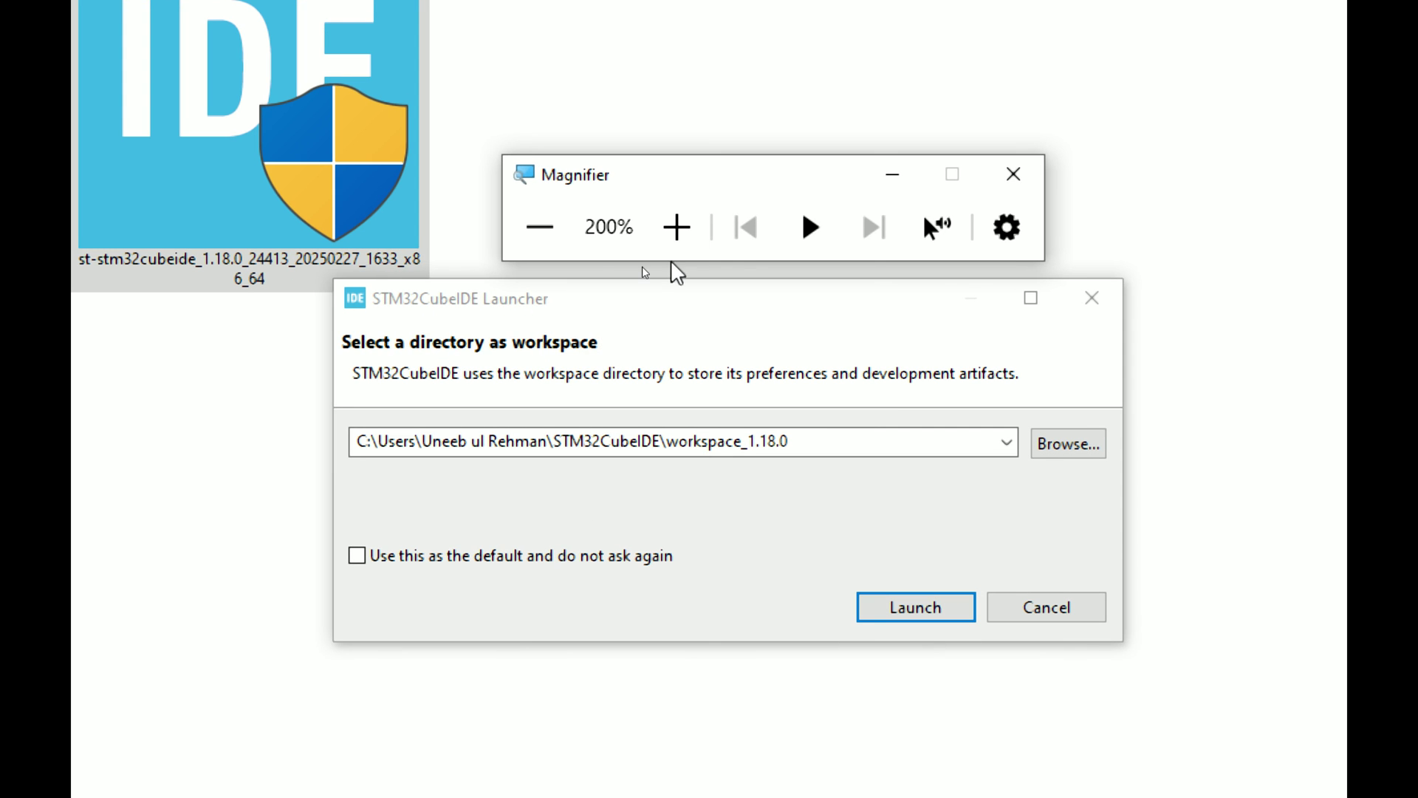
pyautogui.tripleClick(751, 343)
pyautogui.moveTo(805, 441); pyautogui.dragTo(667, 441)
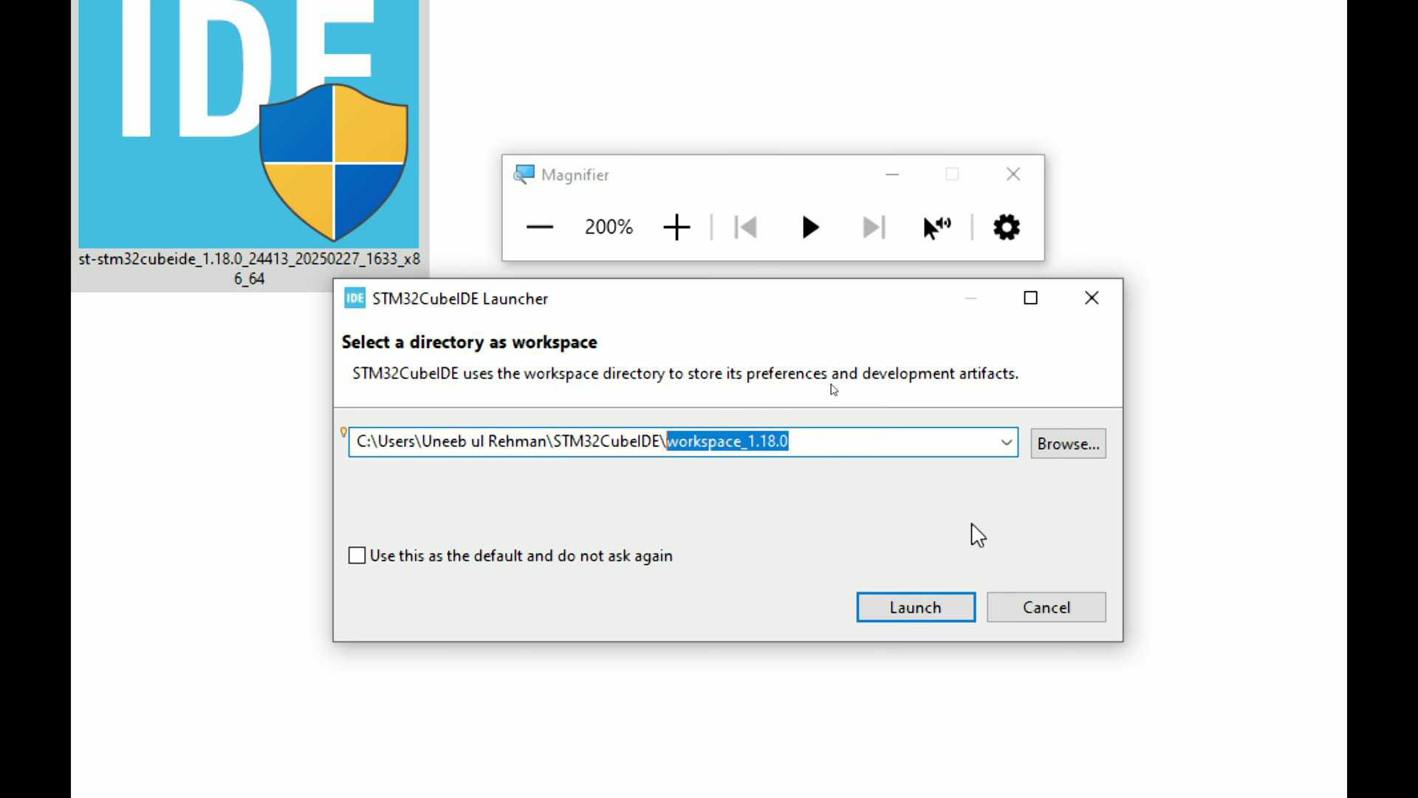
pyautogui.write('First')
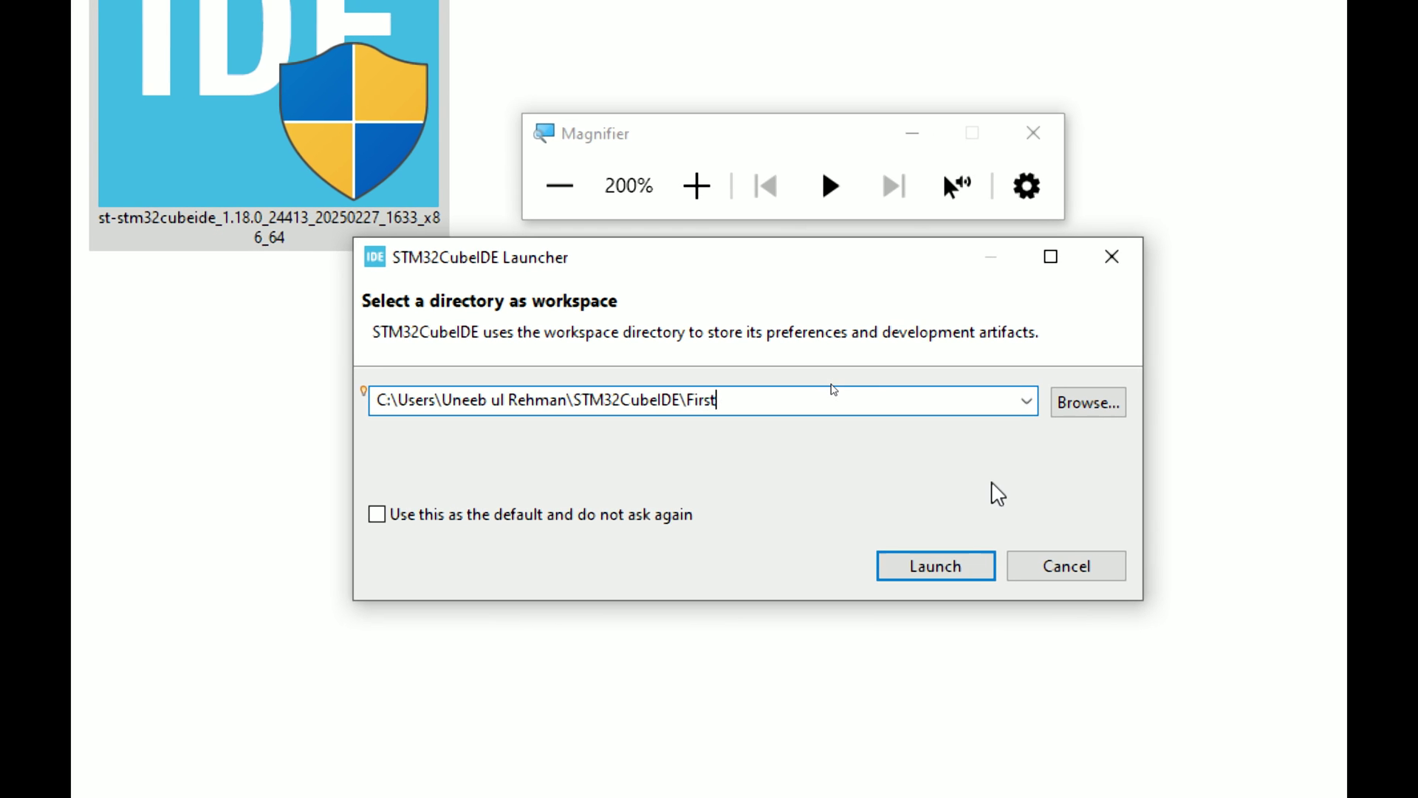
pyautogui.write('run')
pyautogui.click(923, 566)
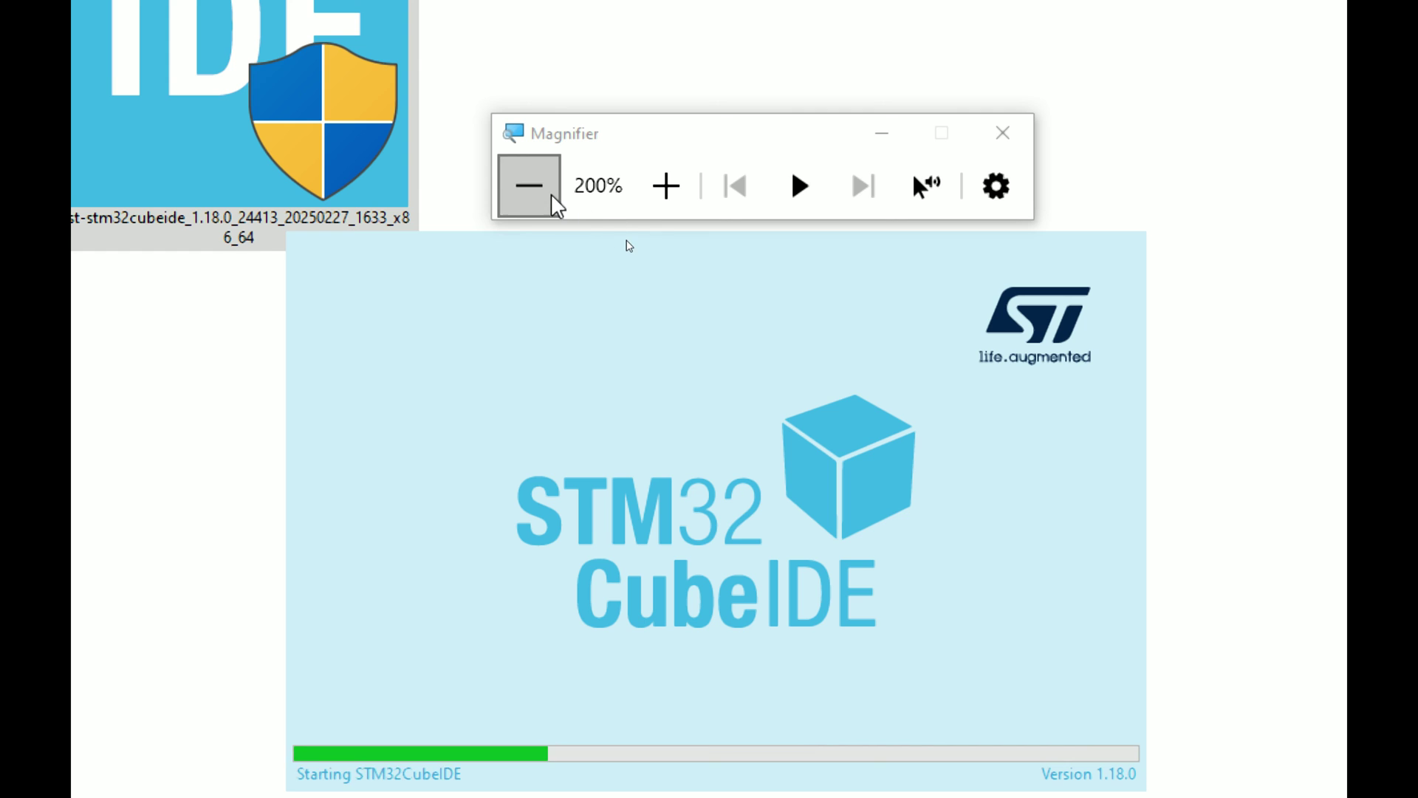
pyautogui.click(534, 191)
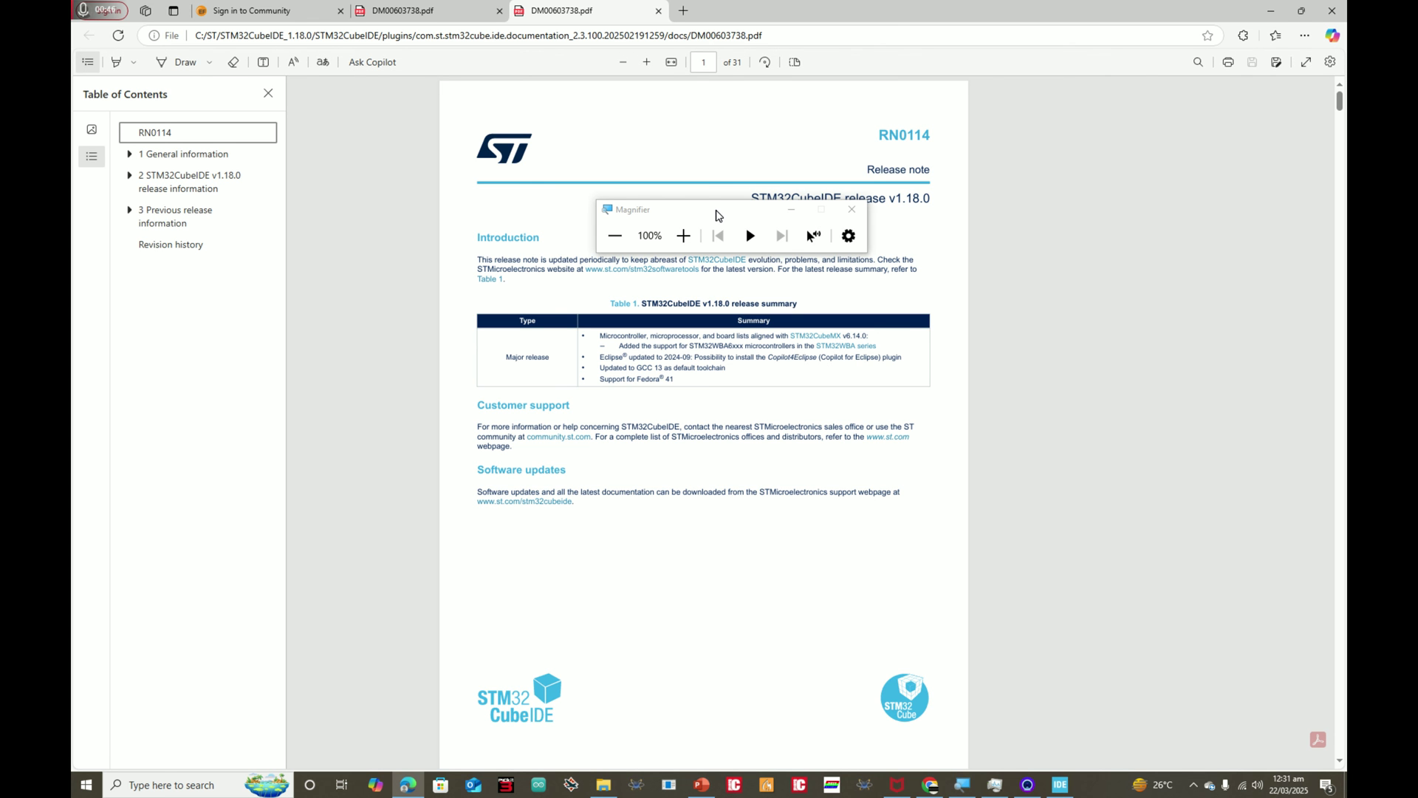
# - Minimize the Edge window showing the STM32CubeIDE release note PDF
pyautogui.moveTo(715, 215); pyautogui.dragTo(1079, 138)
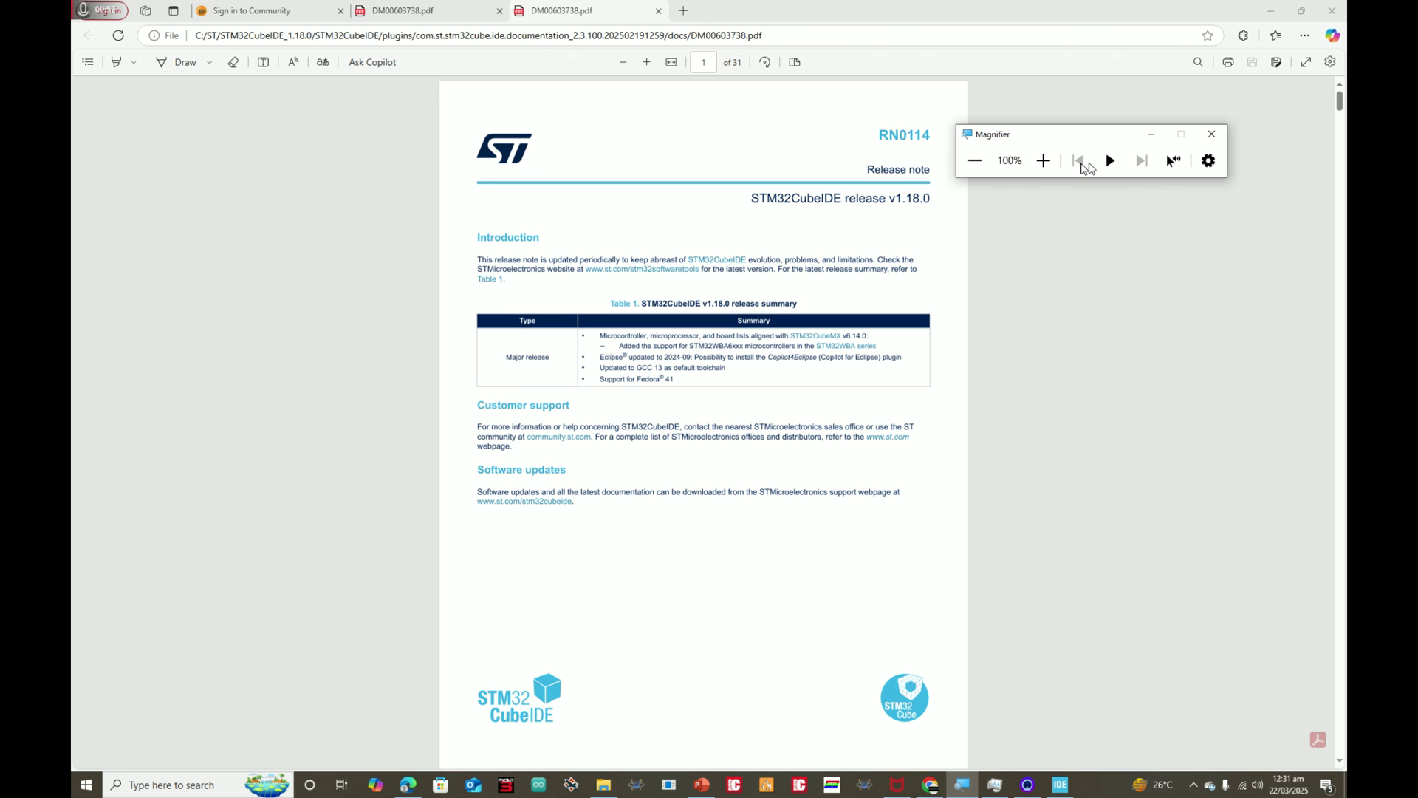
pyautogui.click(1286, 12)
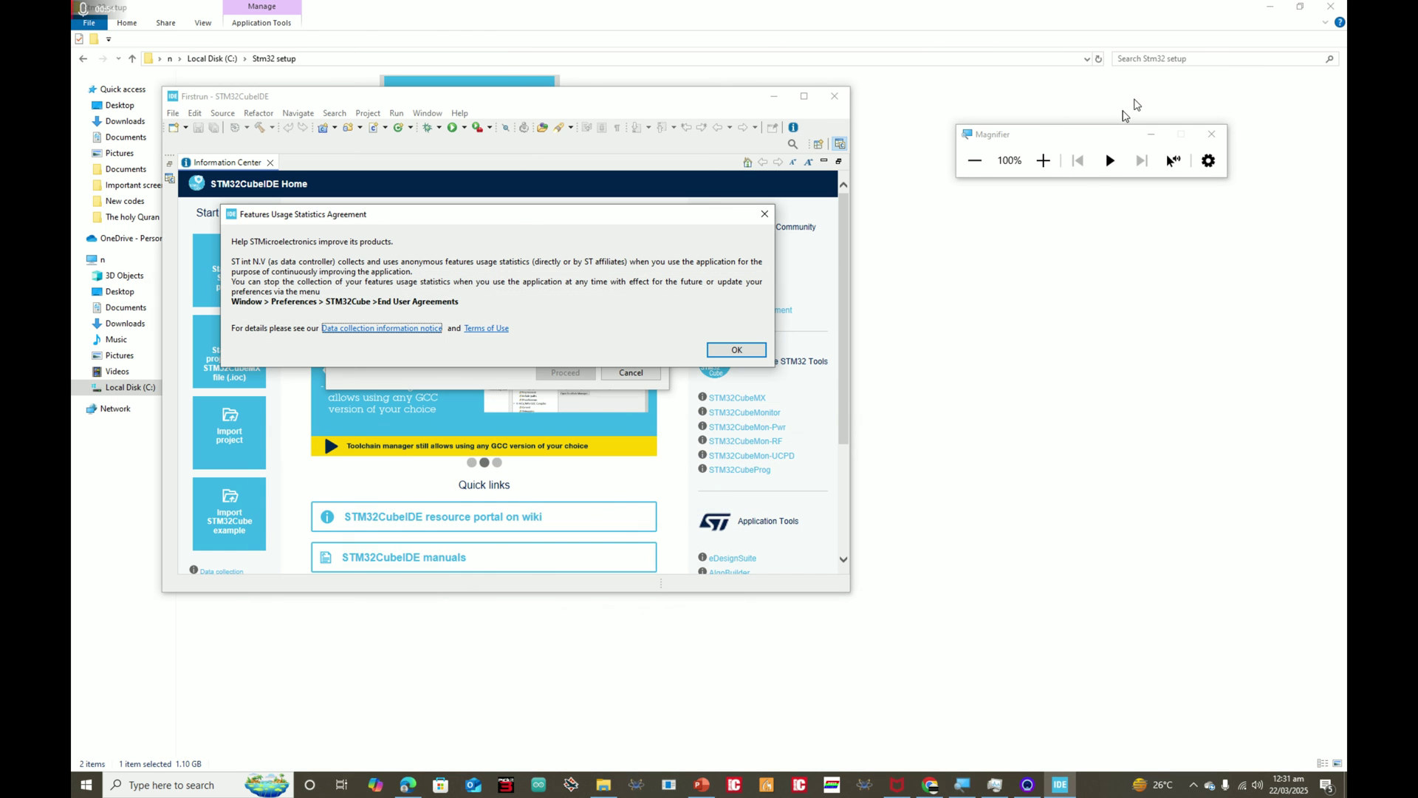
# - Acknowledge the statistics agreement, exclude STM32CubeIDE from Defender scanning, and maximize the window
pyautogui.click(1043, 158)
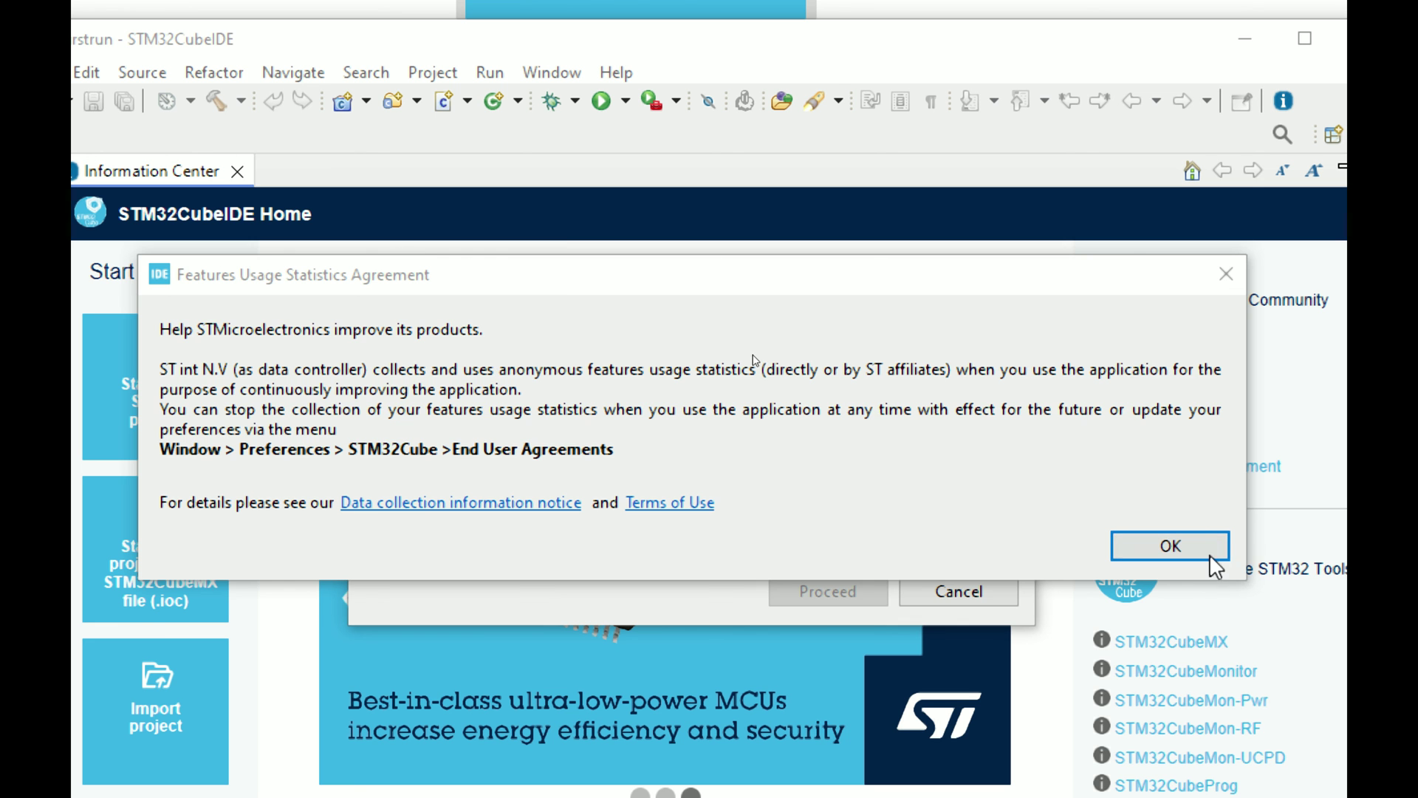
pyautogui.click(1185, 546)
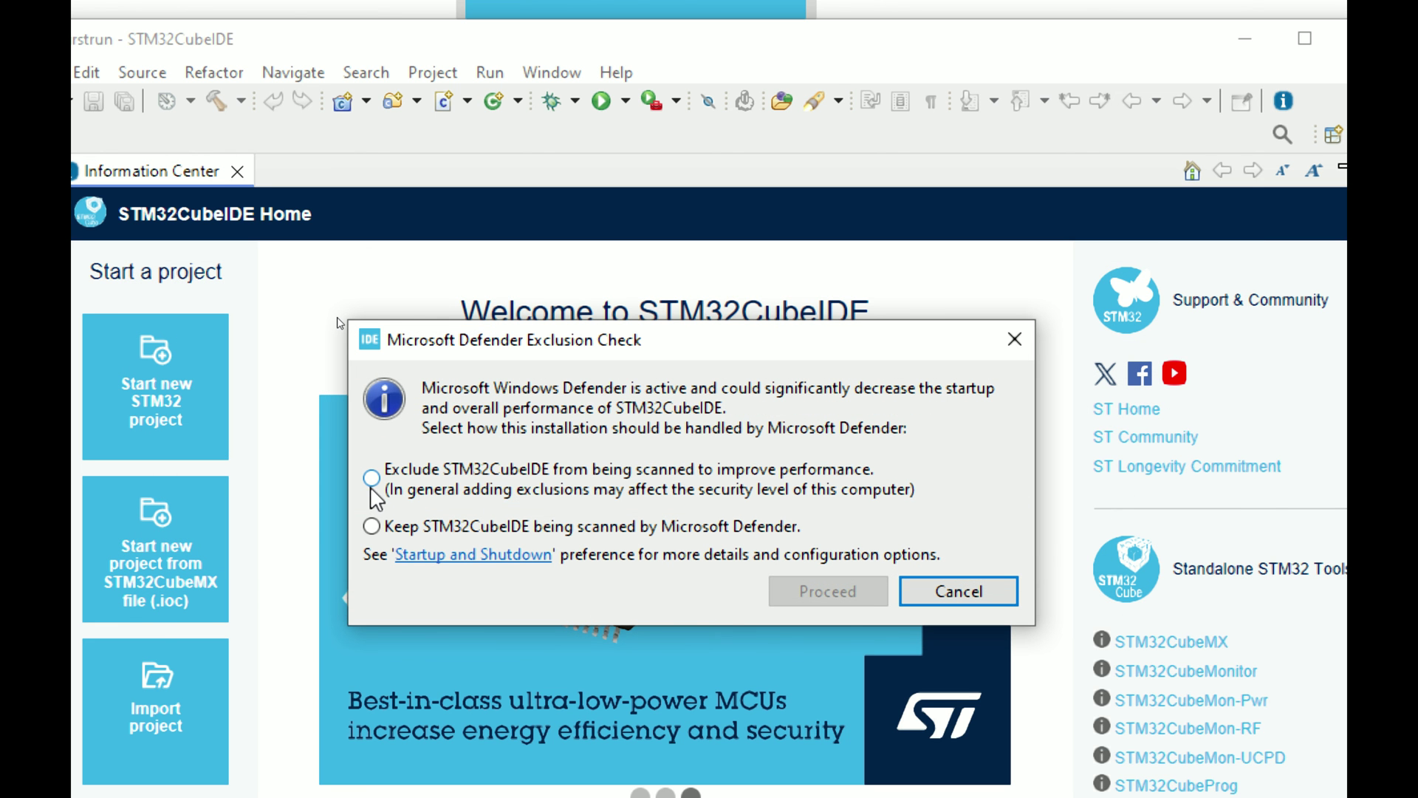
pyautogui.click(373, 489)
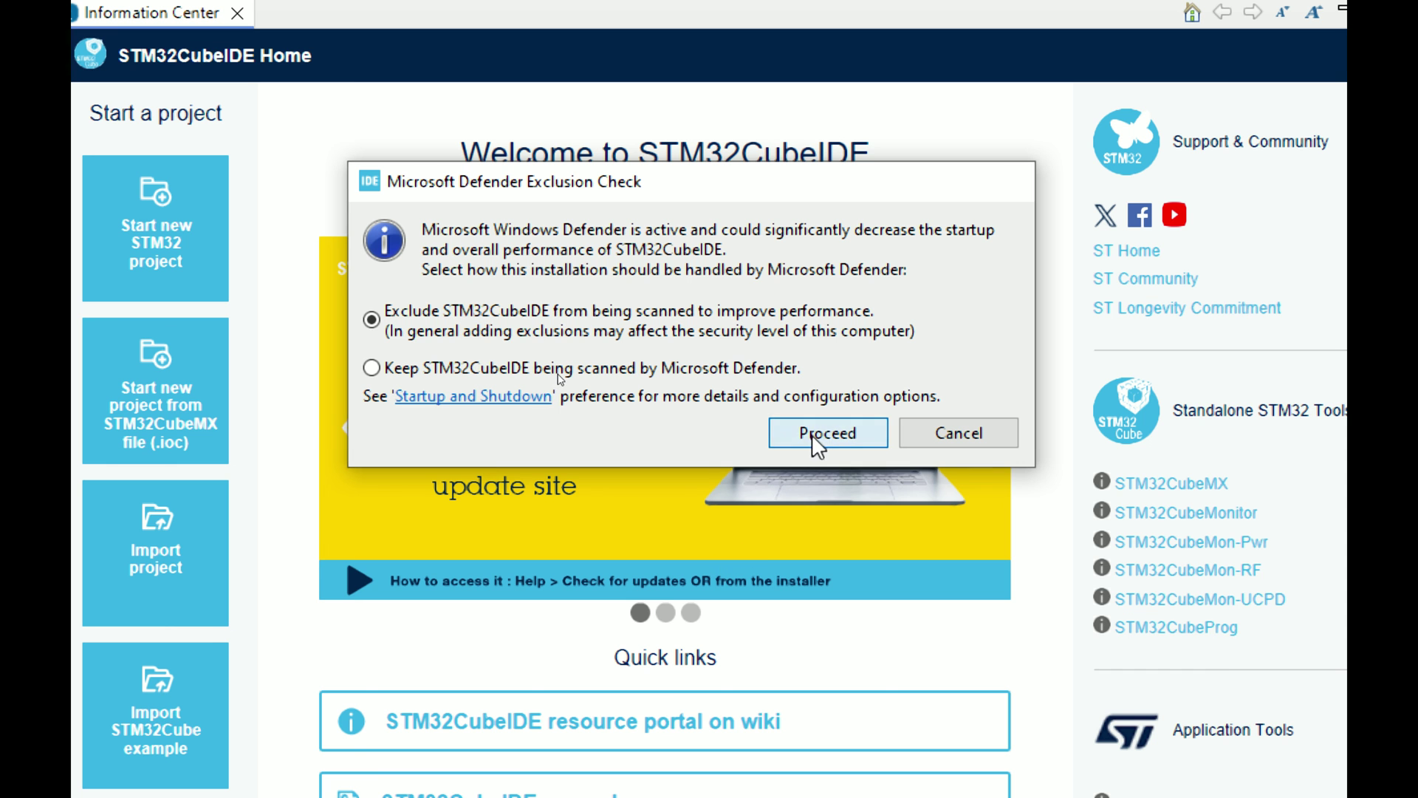
pyautogui.click(815, 434)
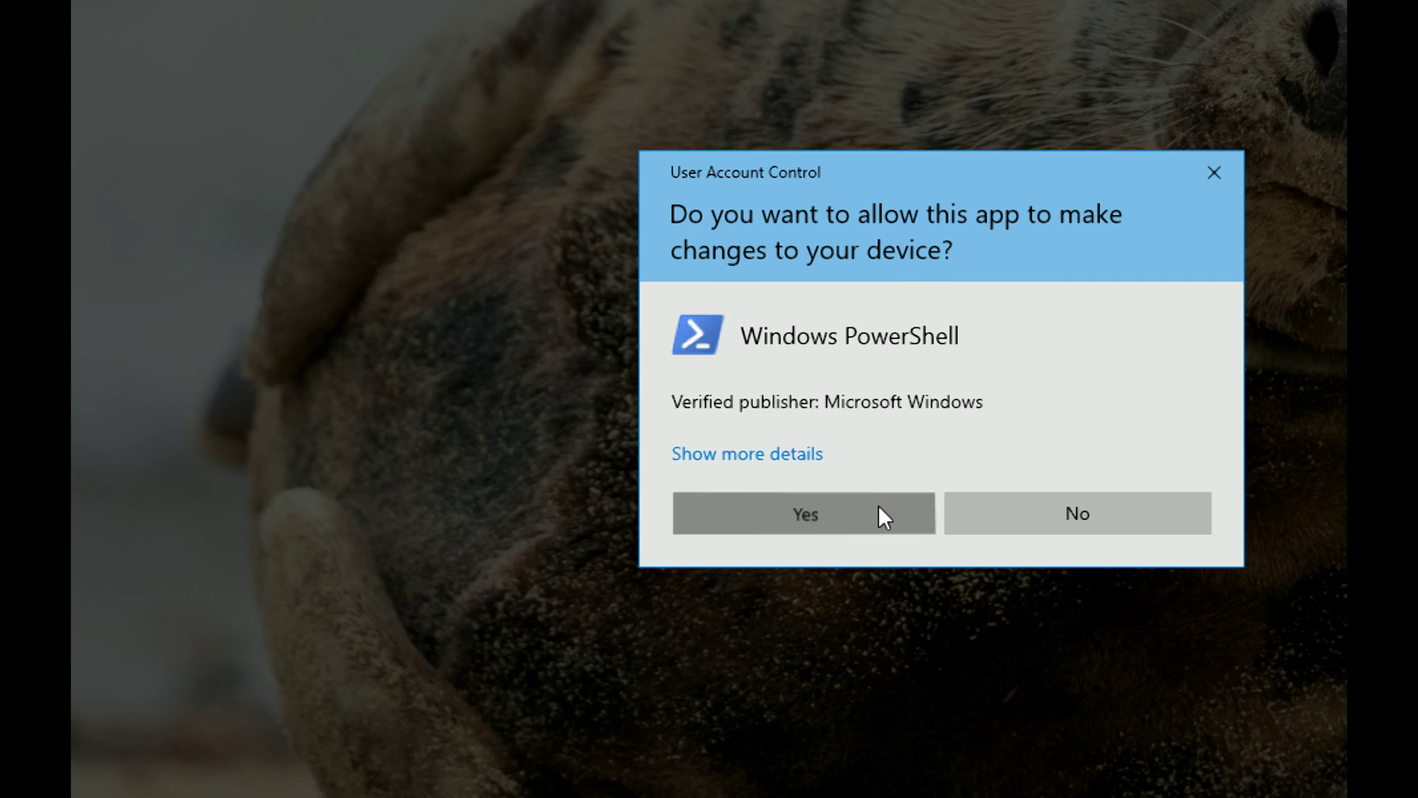
pyautogui.click(879, 506)
pyautogui.click(985, 167)
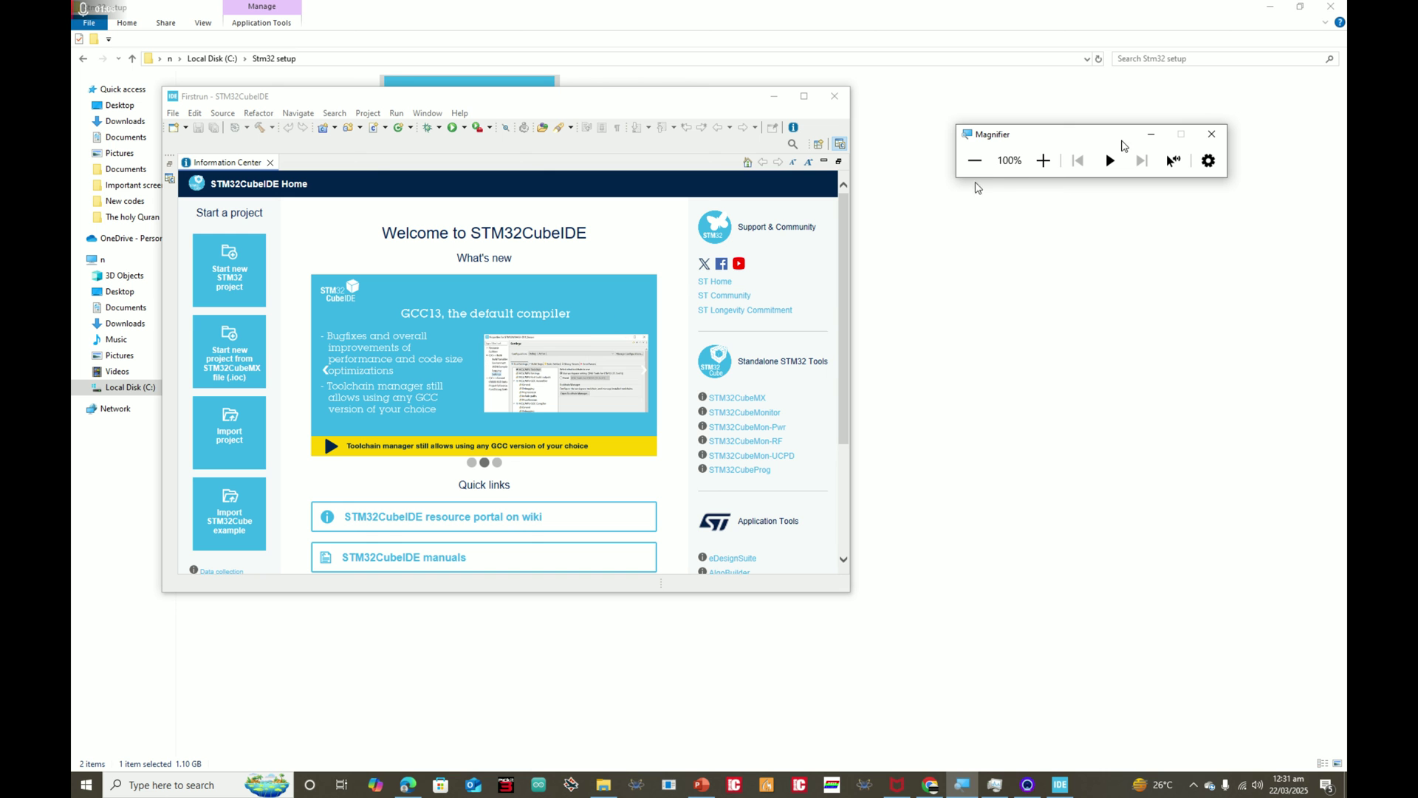
pyautogui.click(800, 95)
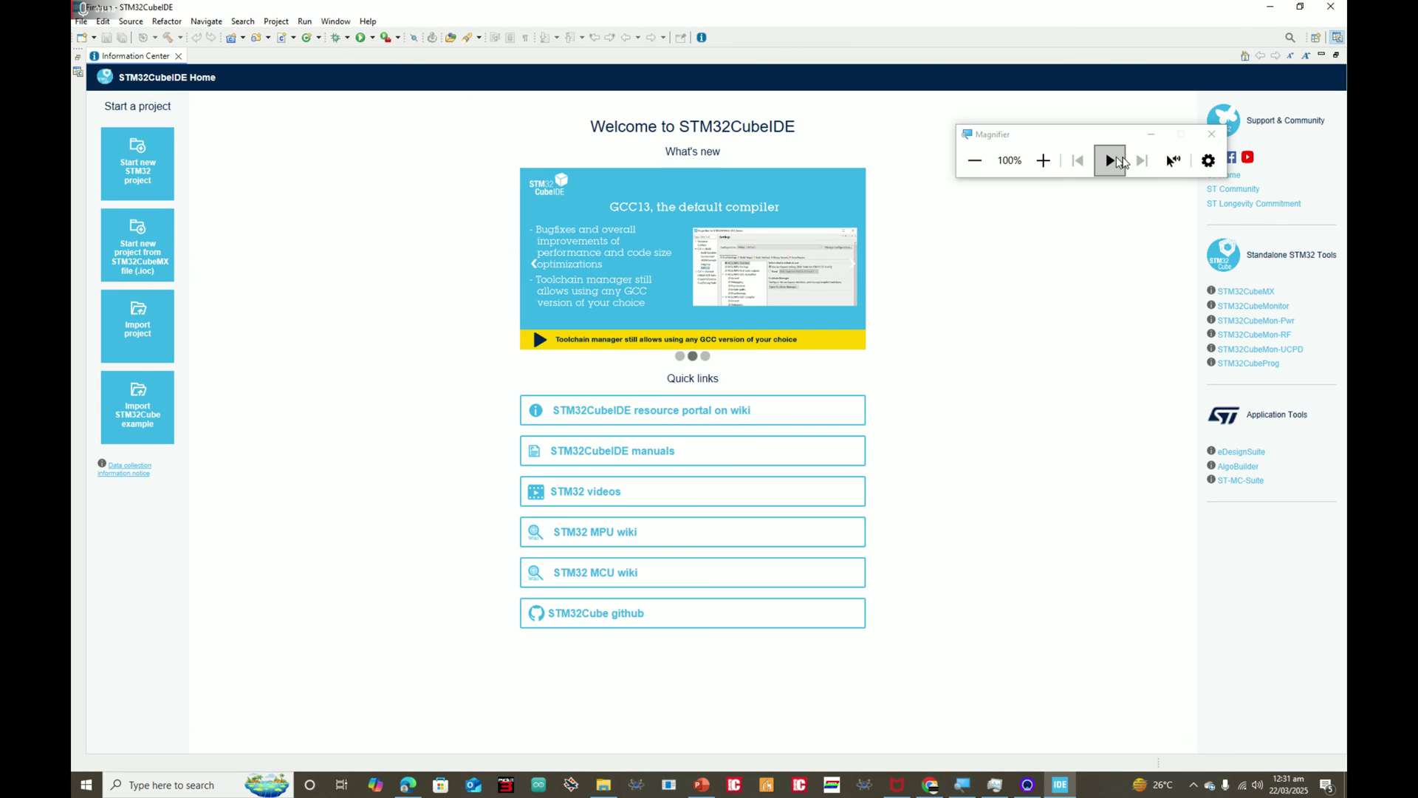
pyautogui.click(1043, 160)
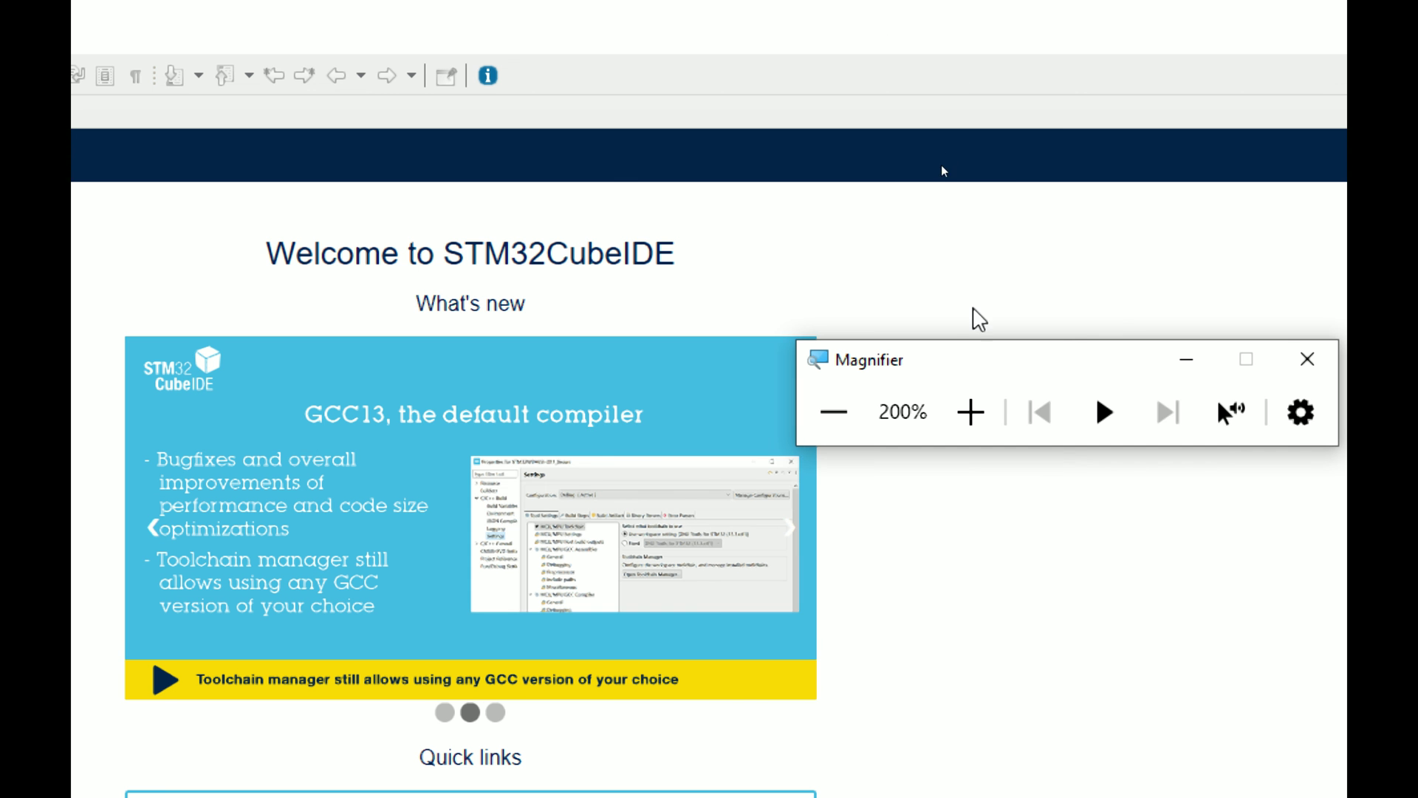
pyautogui.moveTo(968, 369); pyautogui.dragTo(1029, 203)
pyautogui.click(952, 254)
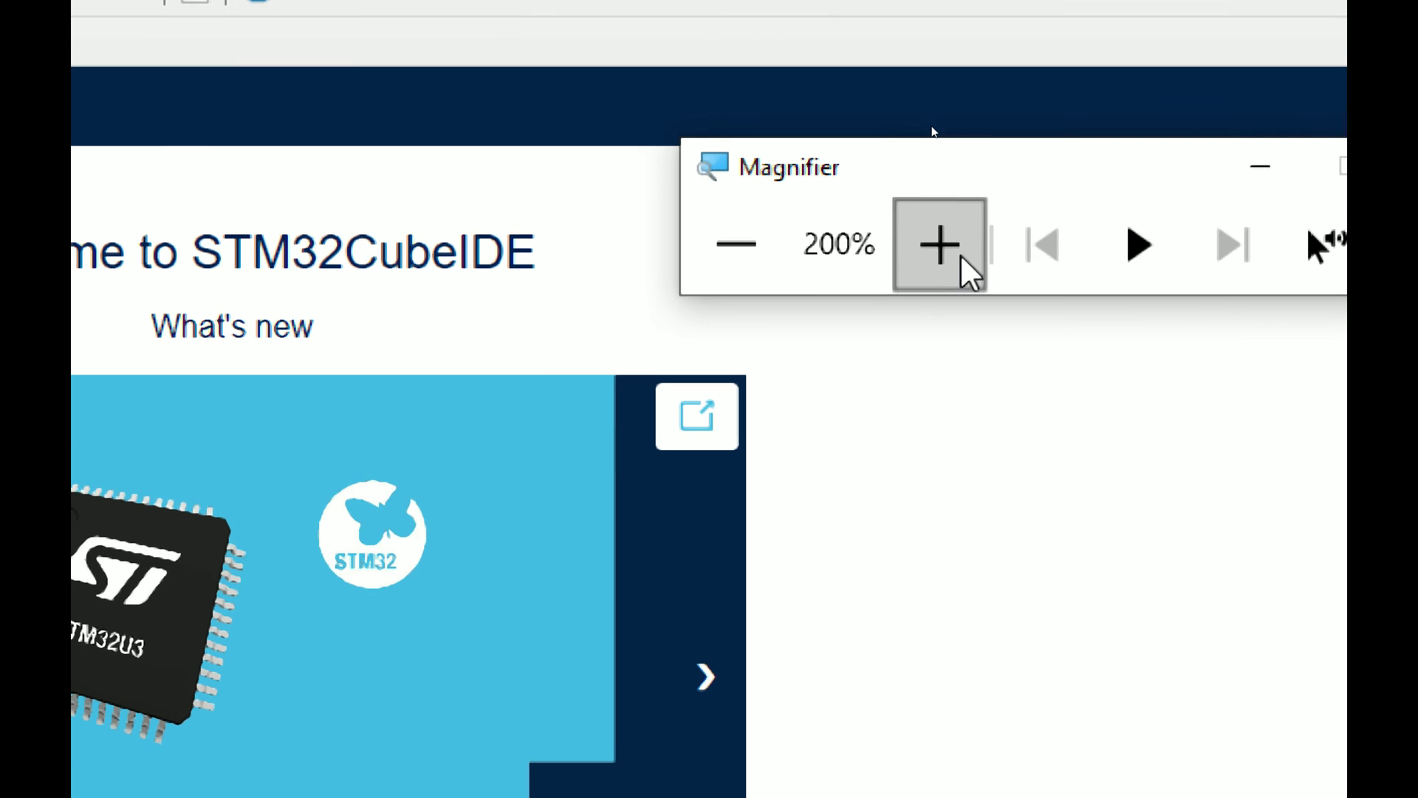
pyautogui.click(755, 247)
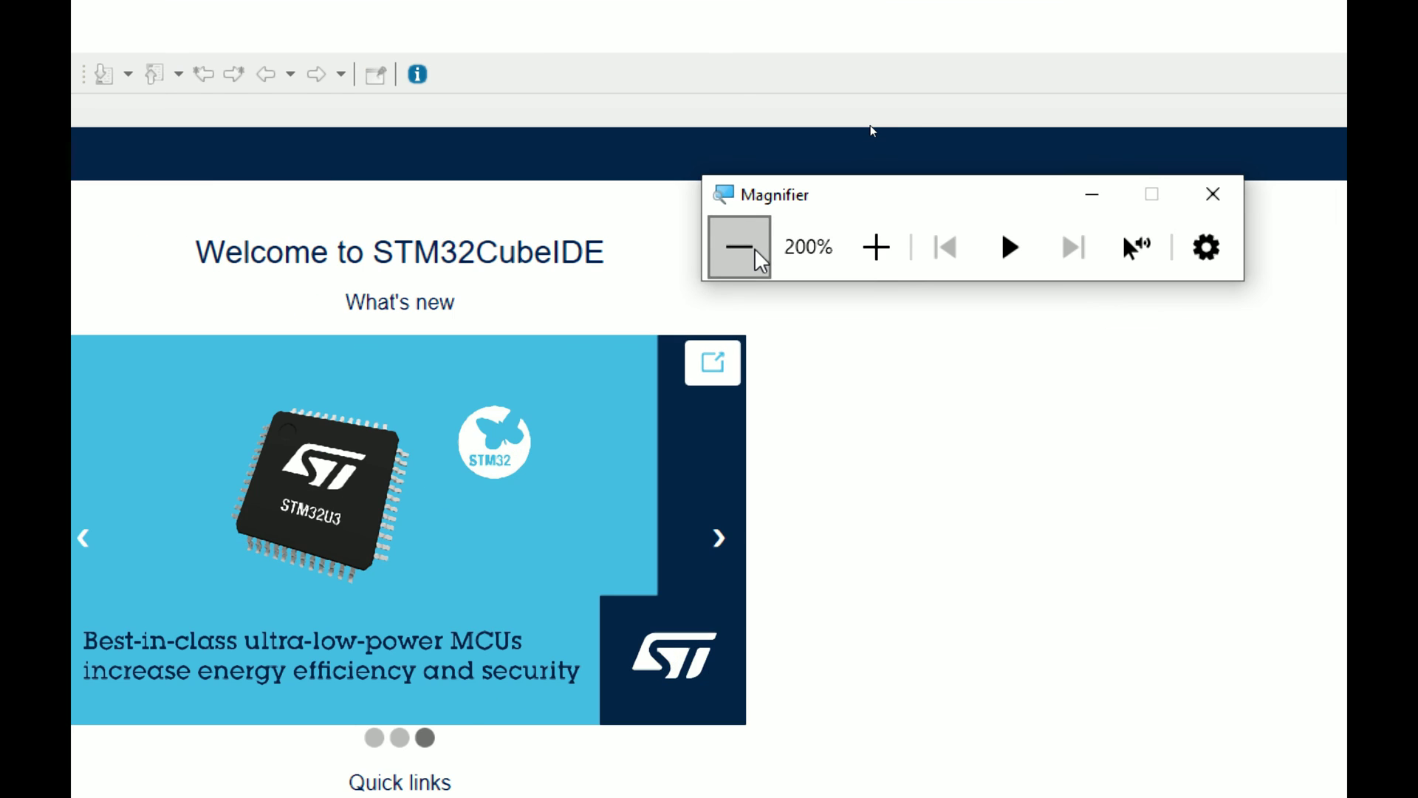
pyautogui.moveTo(890, 201); pyautogui.dragTo(547, 151)
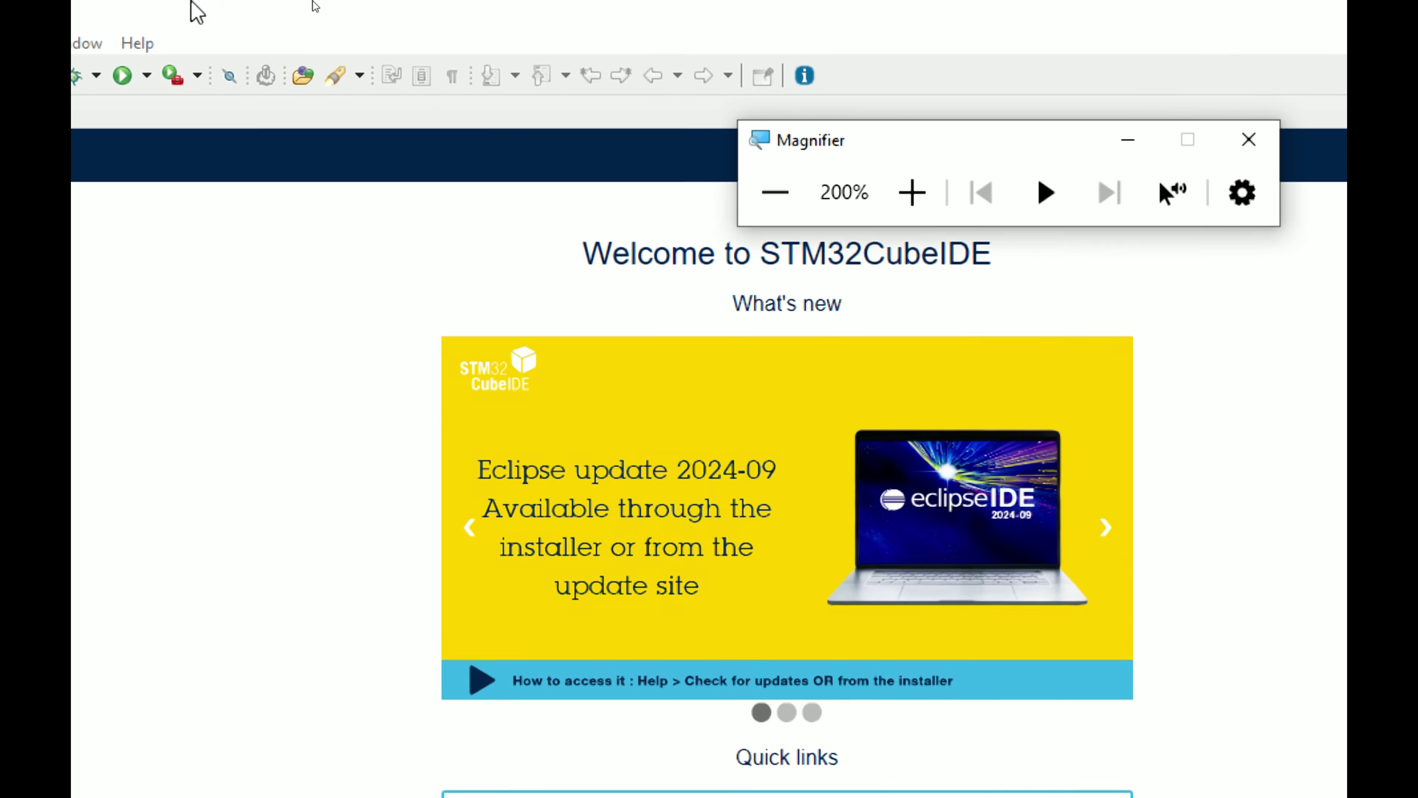
pyautogui.moveTo(886, 126); pyautogui.dragTo(191, 164)
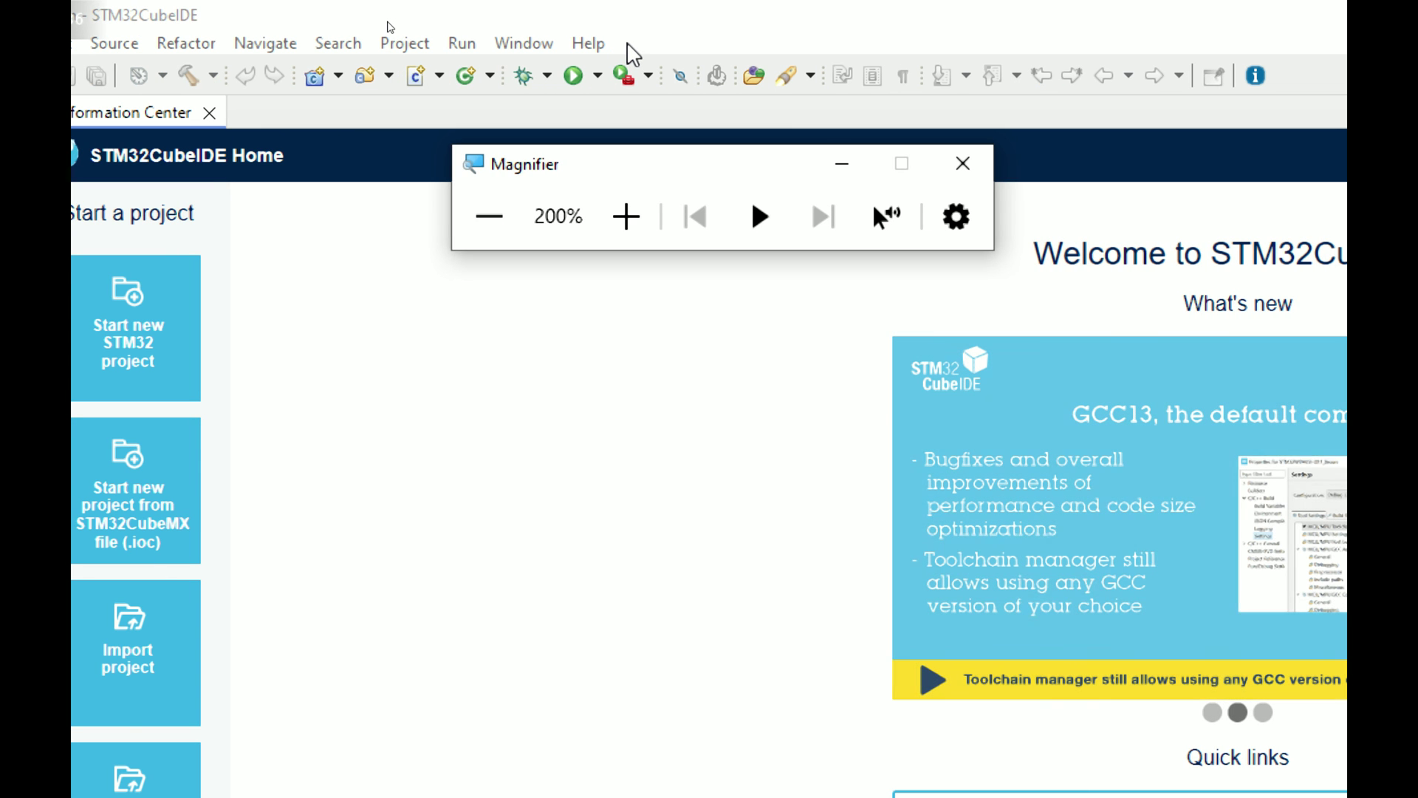
pyautogui.click(636, 49)
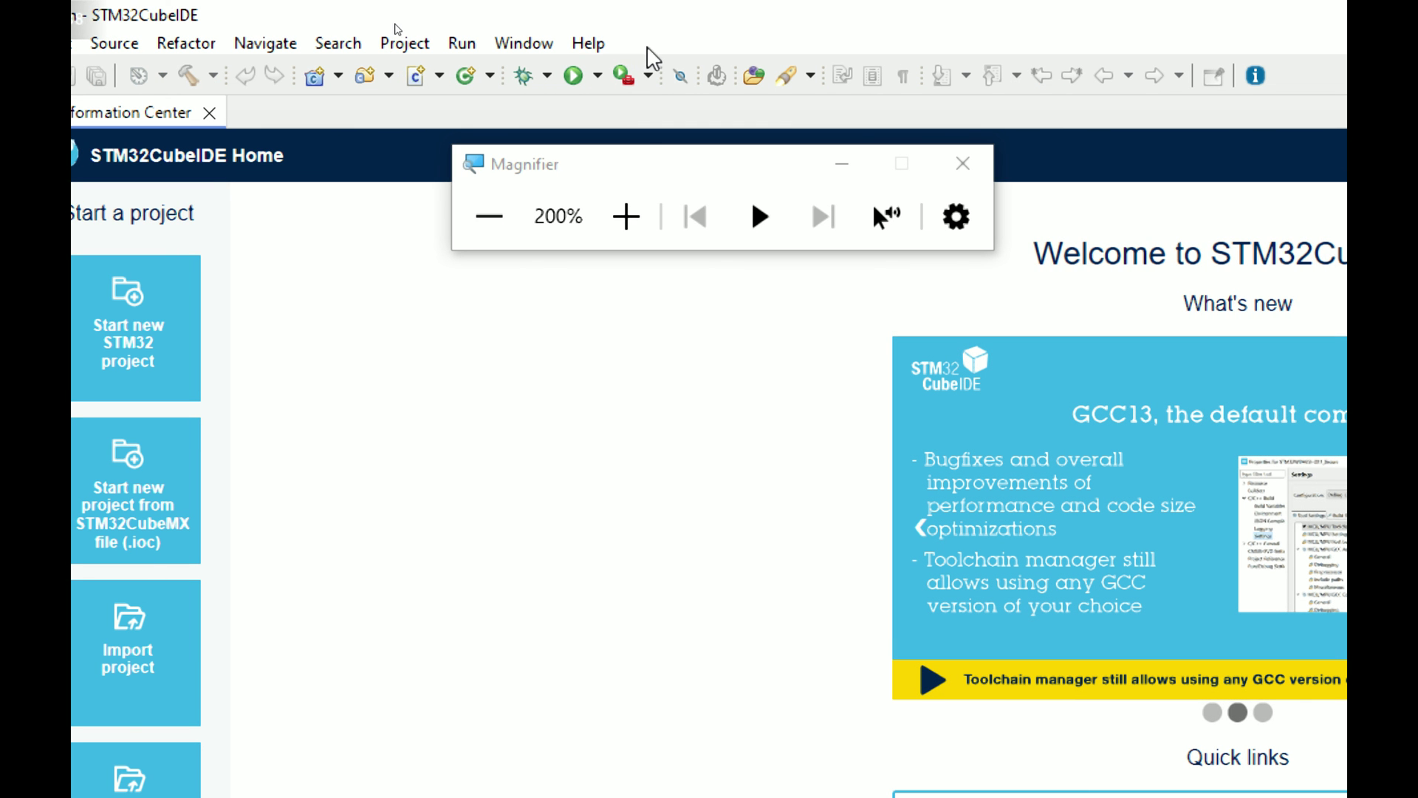
pyautogui.moveTo(649, 165); pyautogui.dragTo(1207, 117)
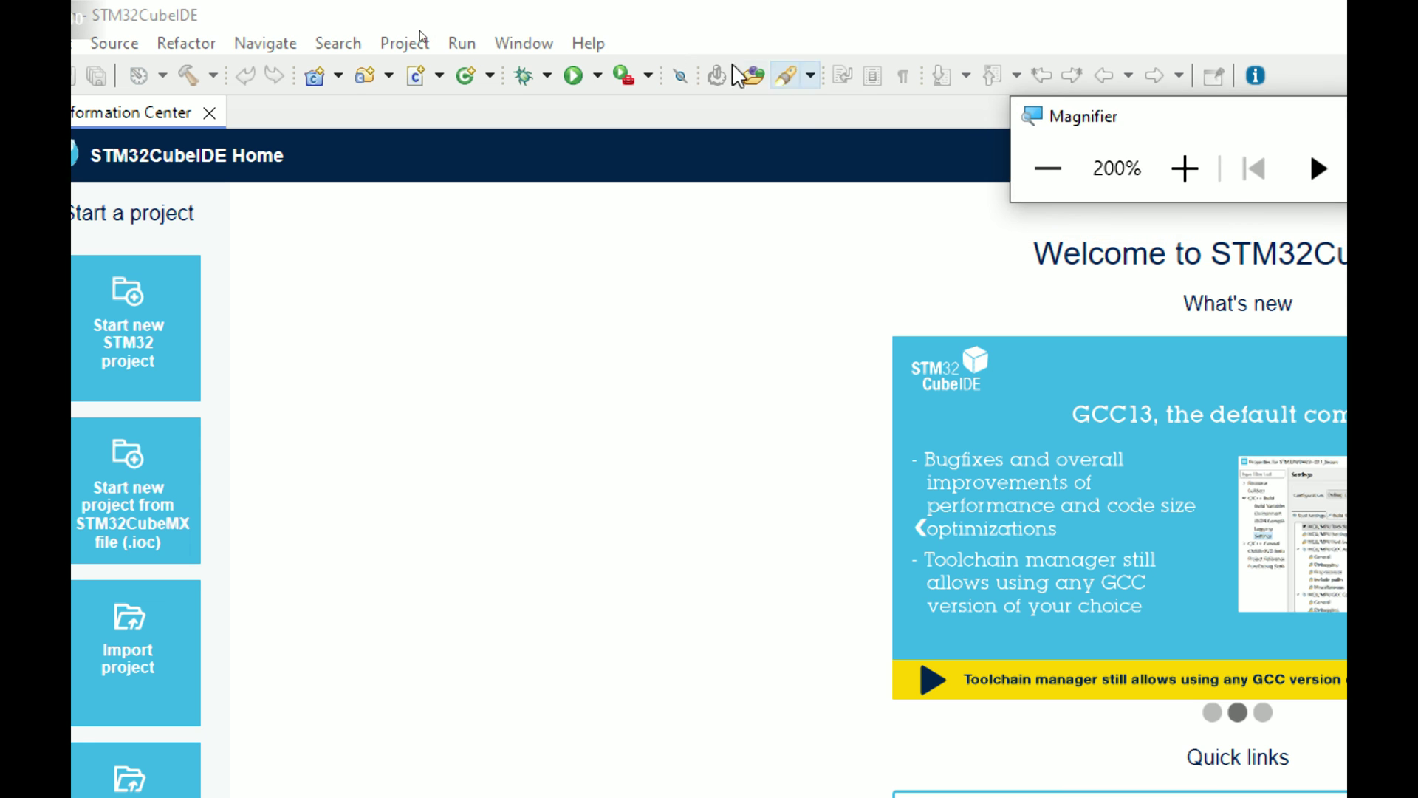
pyautogui.click(589, 43)
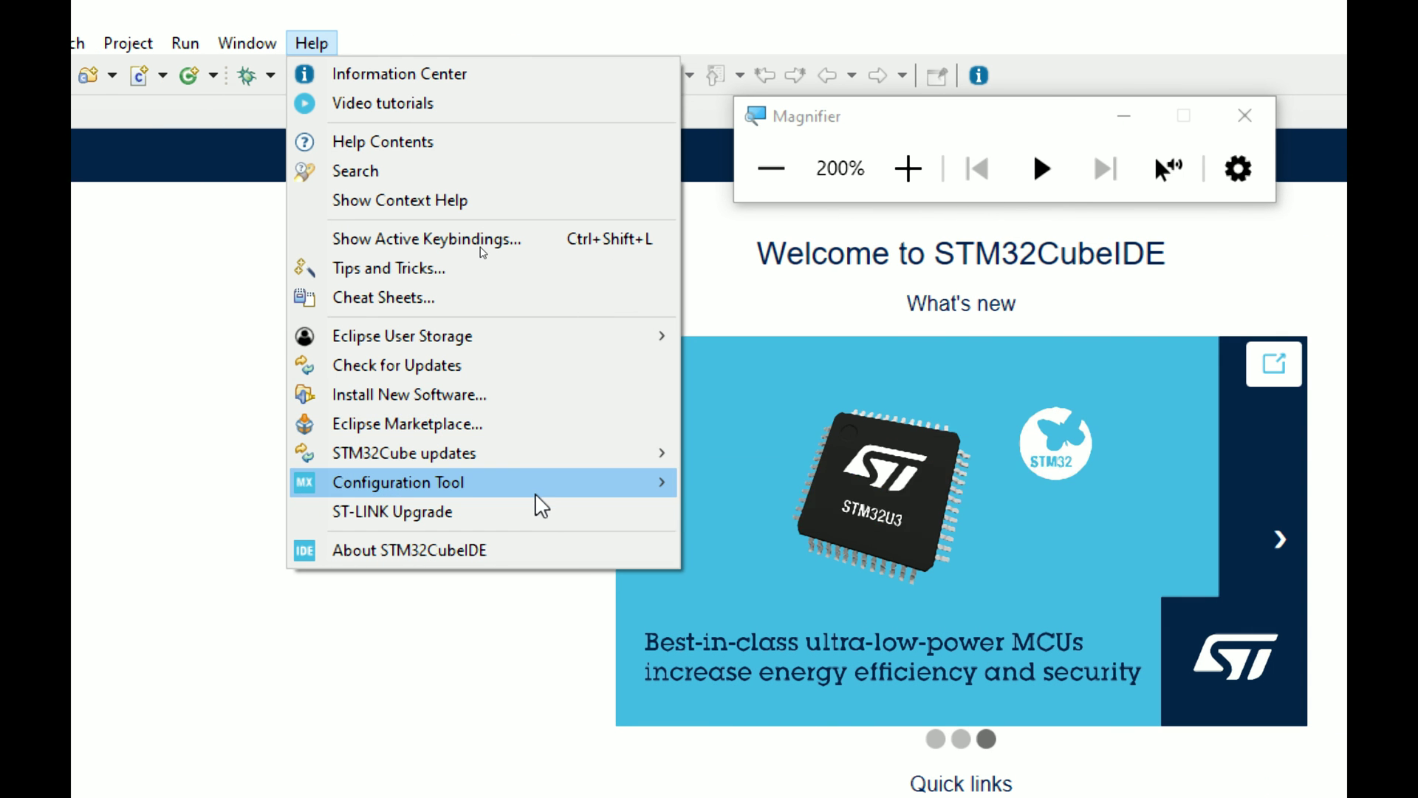
# - Open Connection to myST from the Help > STM32Cube updates menu
pyautogui.moveTo(560, 465)
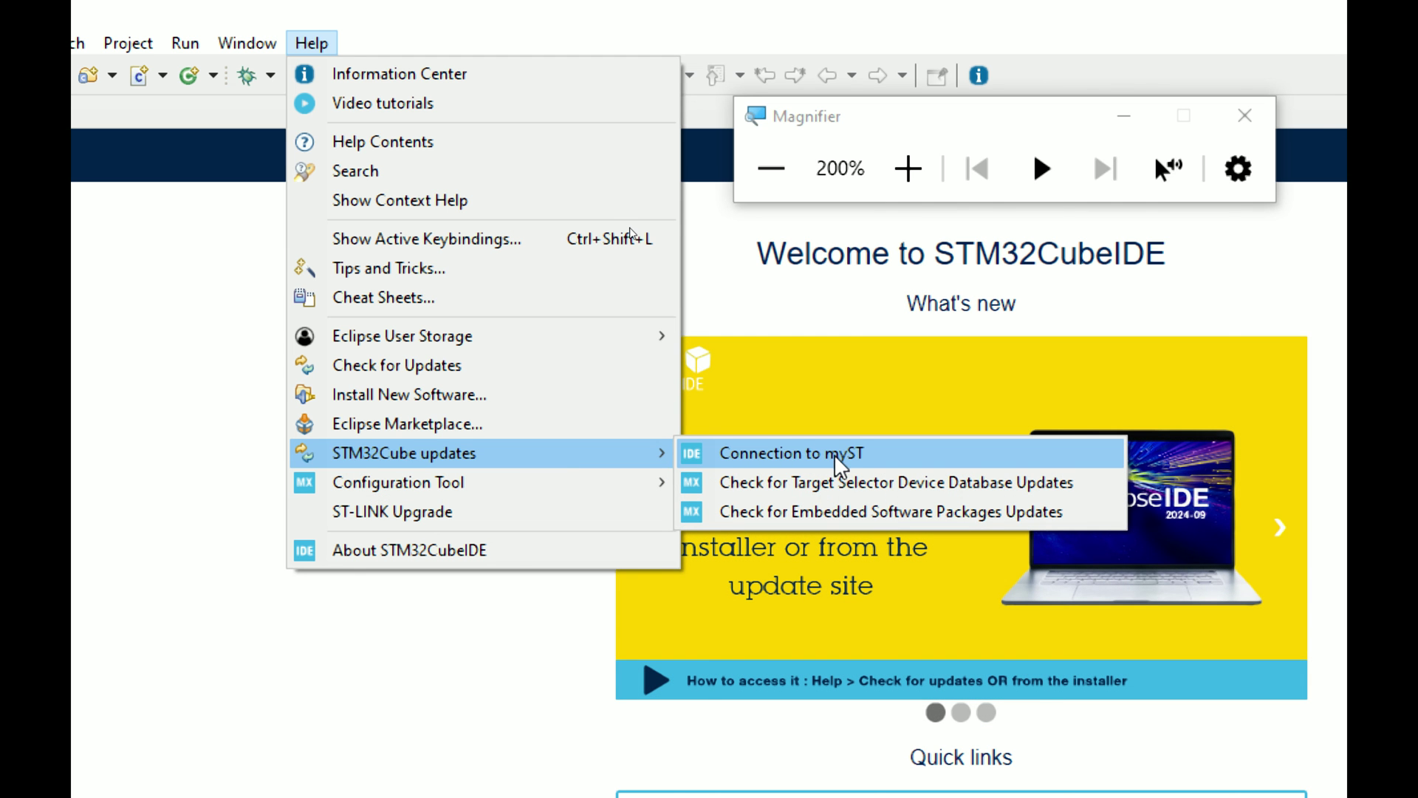
pyautogui.press('Left')
pyautogui.press('Left')
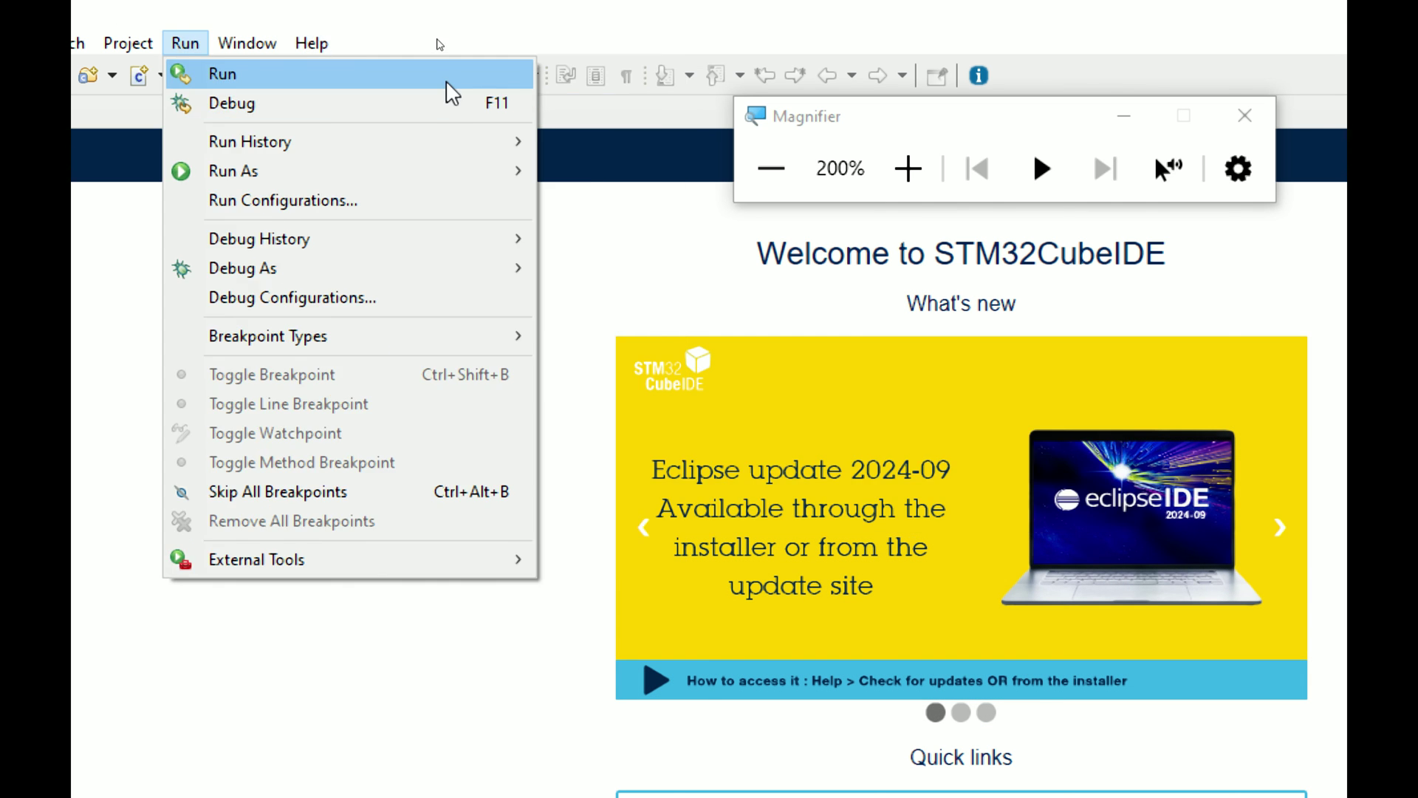
pyautogui.press('Right')
pyautogui.press('Right')
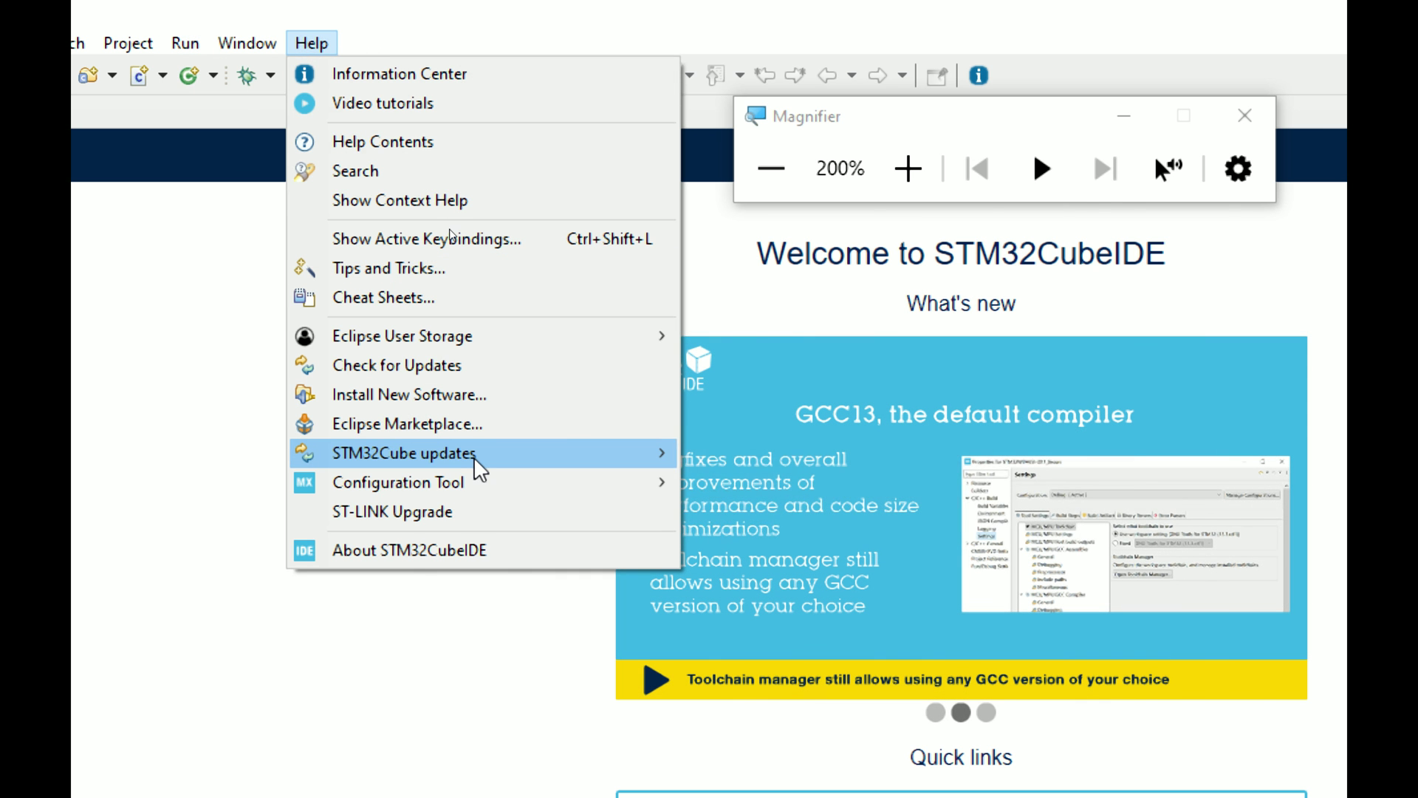
pyautogui.moveTo(480, 469)
pyautogui.click(771, 457)
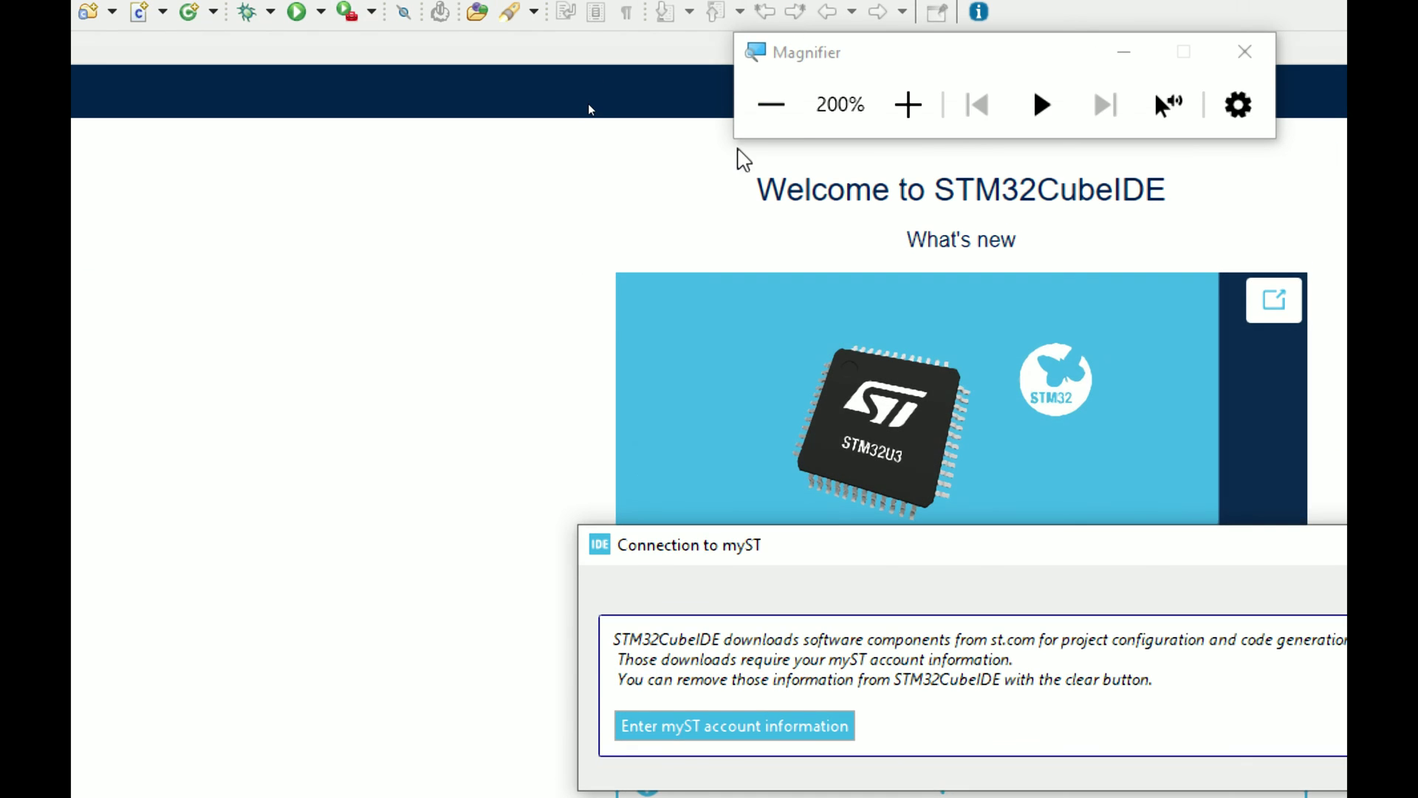
pyautogui.click(771, 105)
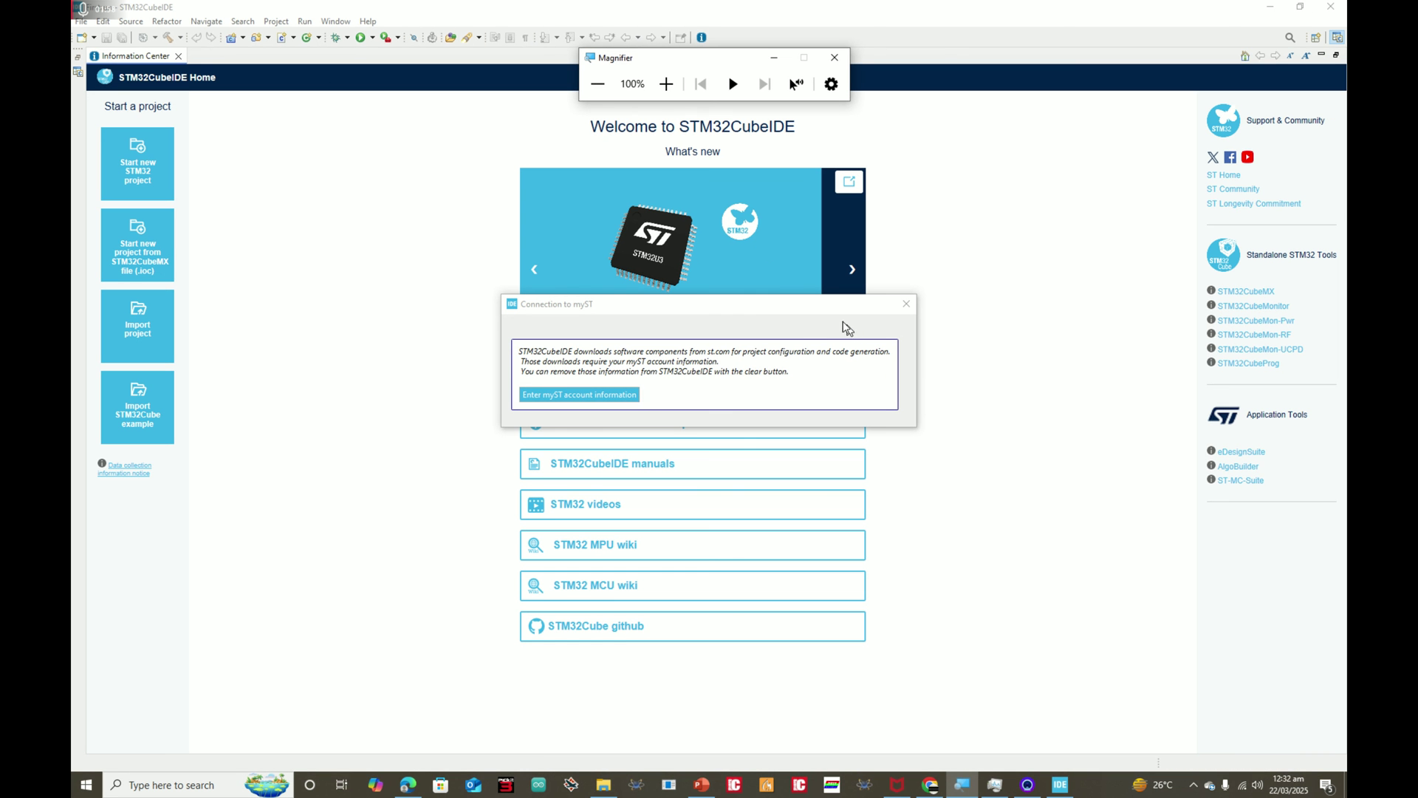
pyautogui.click(666, 84)
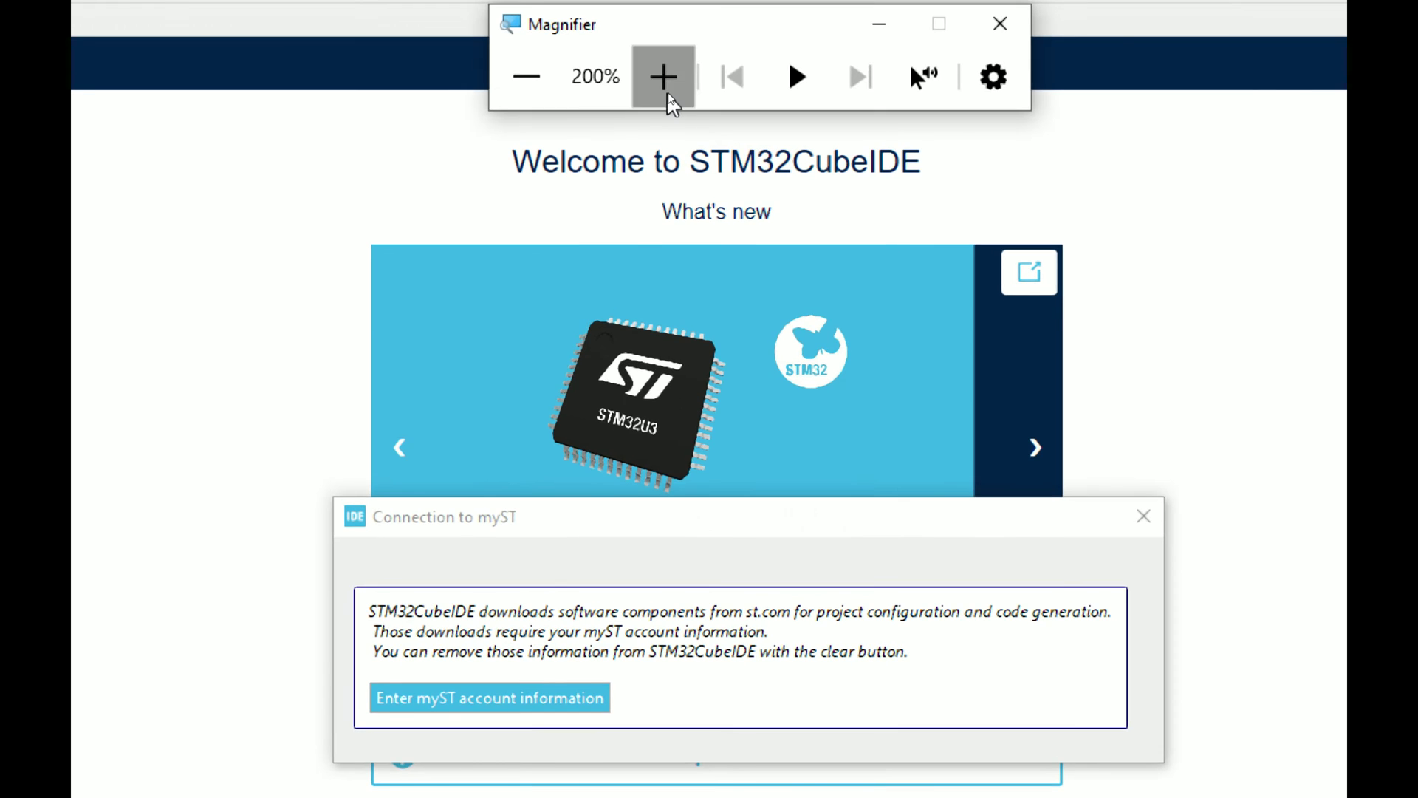
# - Choose 'Enter myST account information' to bring up the User Authentication login form
pyautogui.click(318, 526)
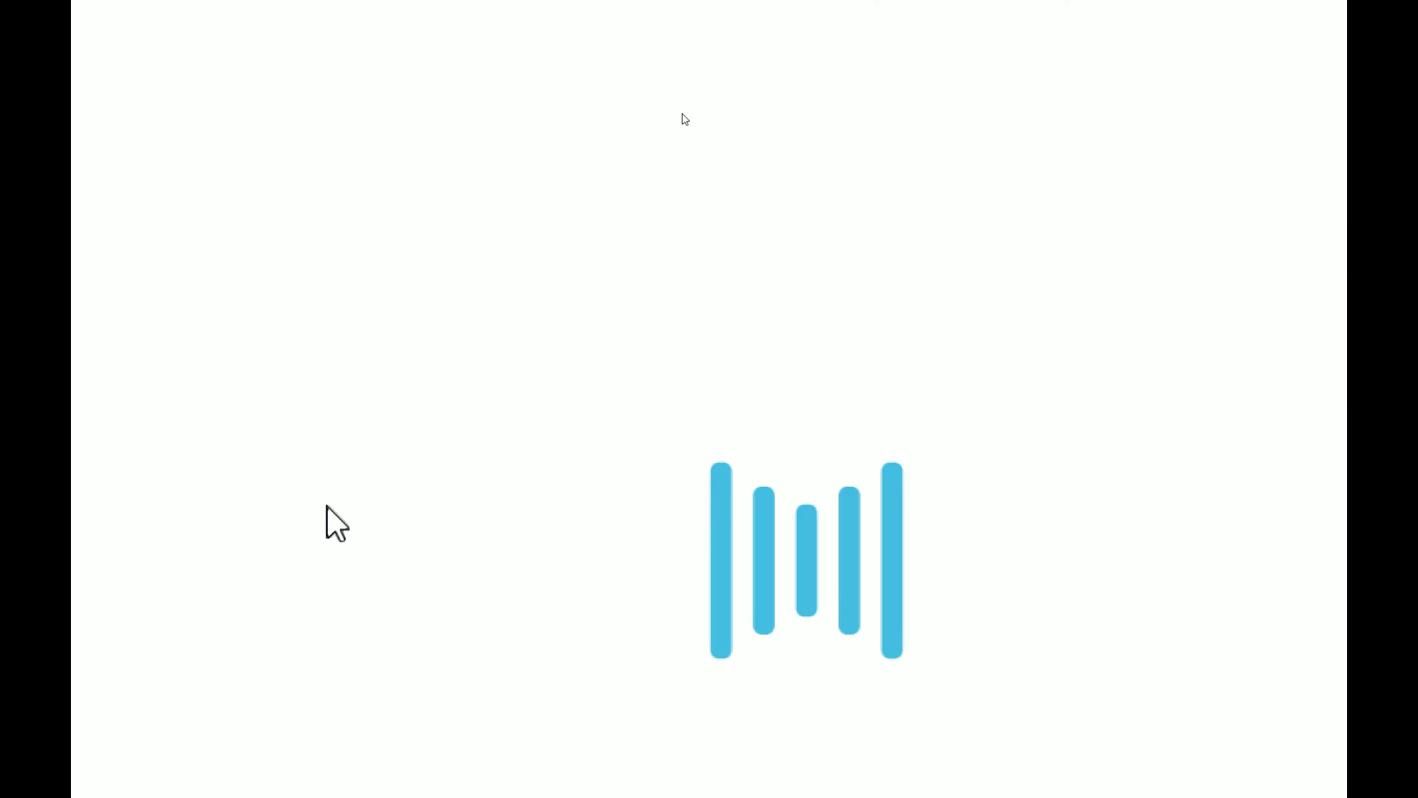
pyautogui.click(473, 253)
pyautogui.click(473, 253)
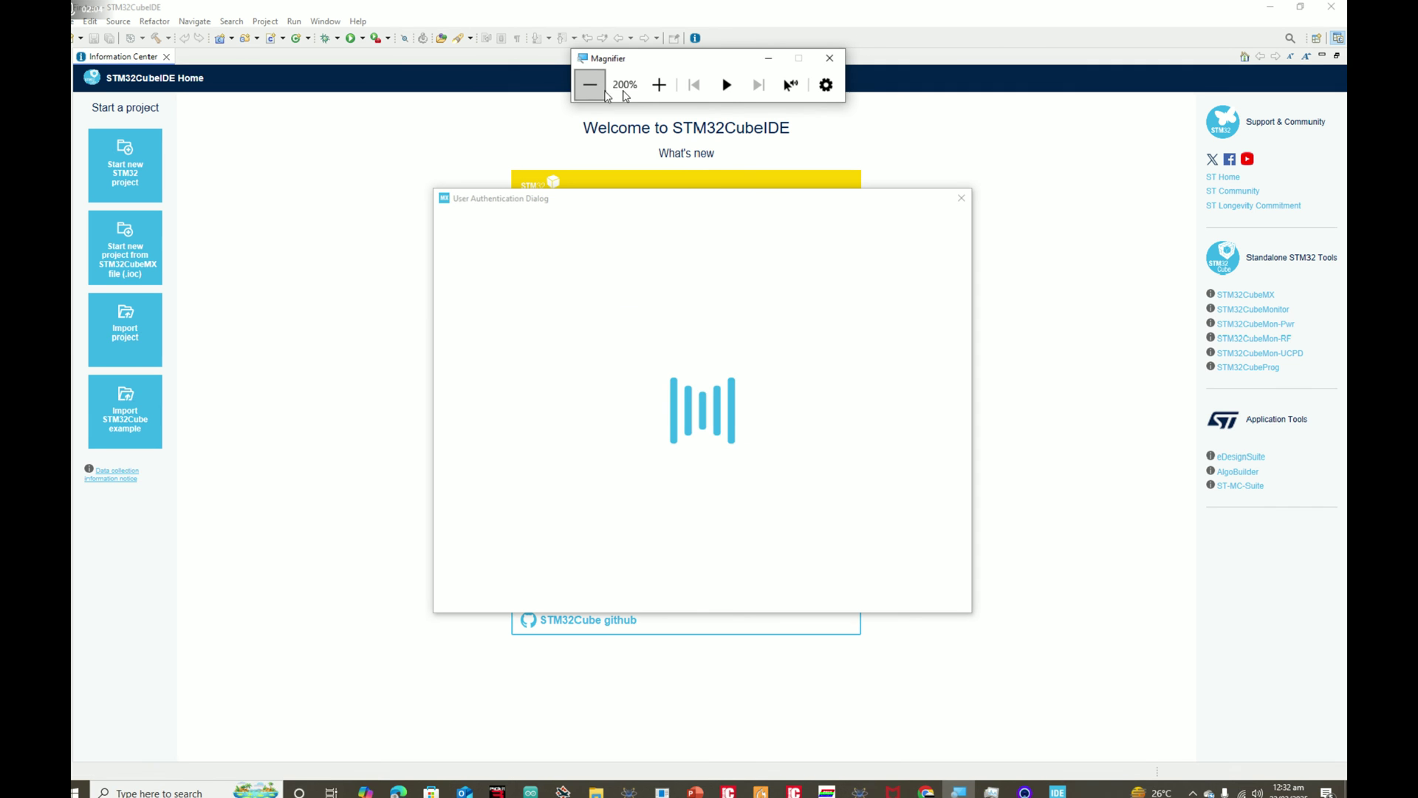
pyautogui.moveTo(645, 70); pyautogui.dragTo(320, 107)
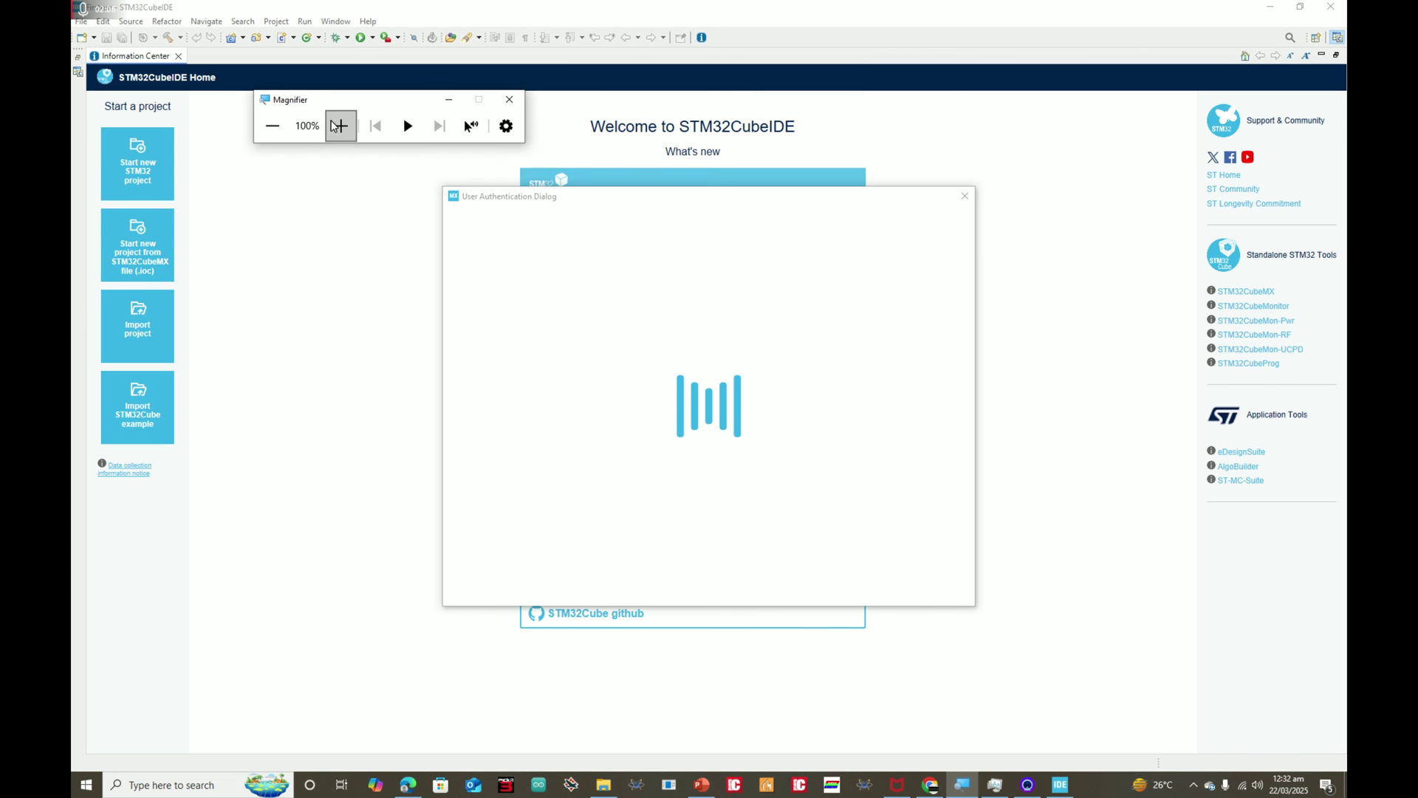
pyautogui.click(340, 126)
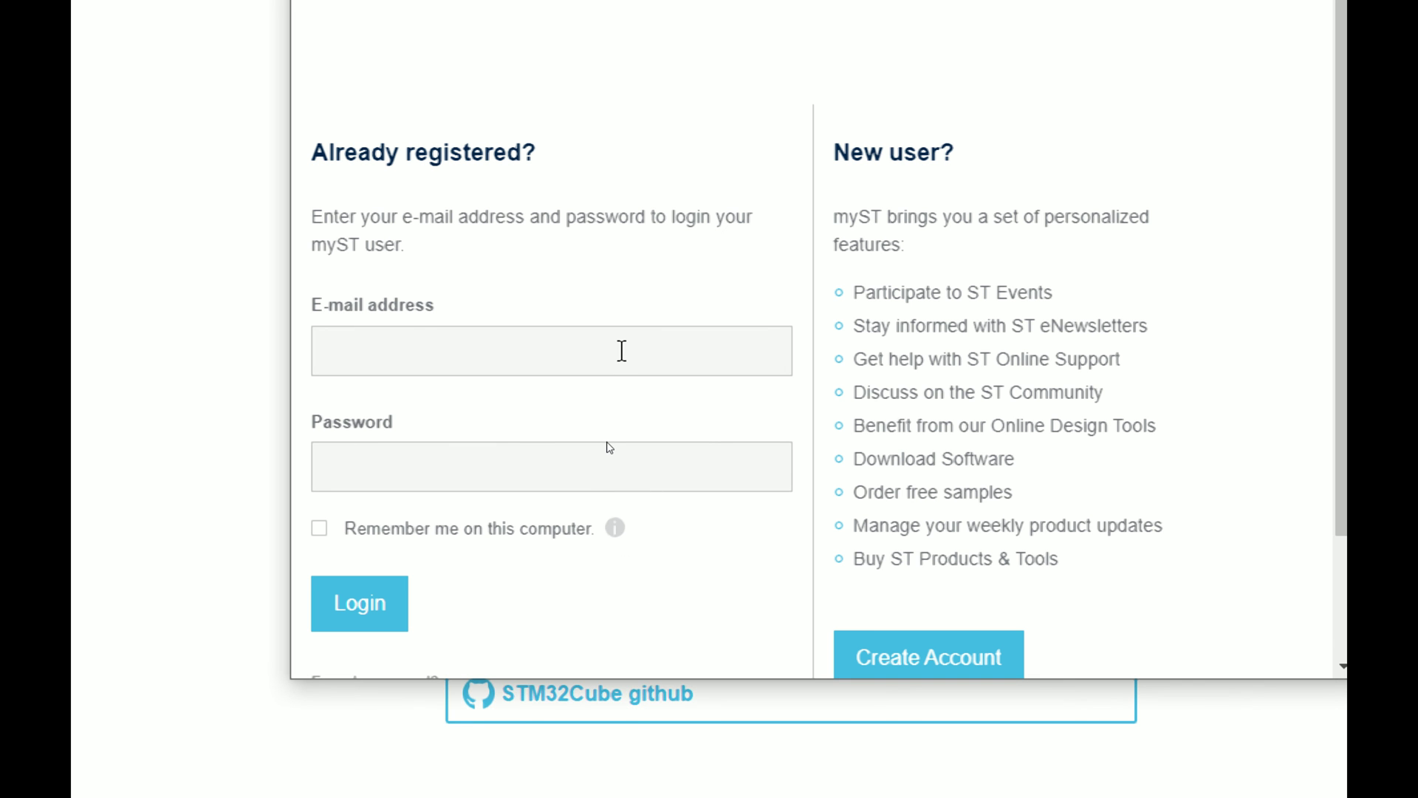
# - Enter the account e-mail address, correcting the typo in its domain
pyautogui.click(566, 355)
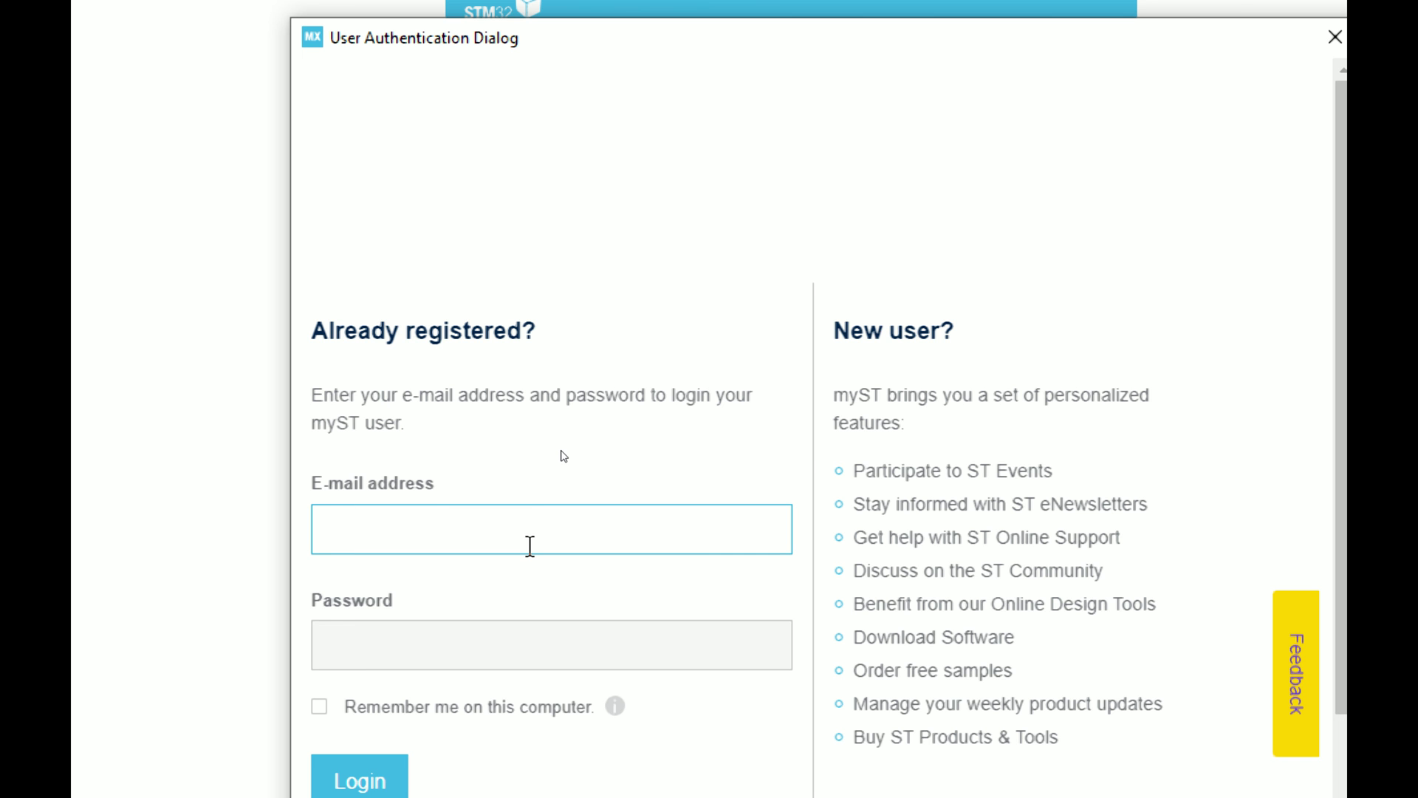
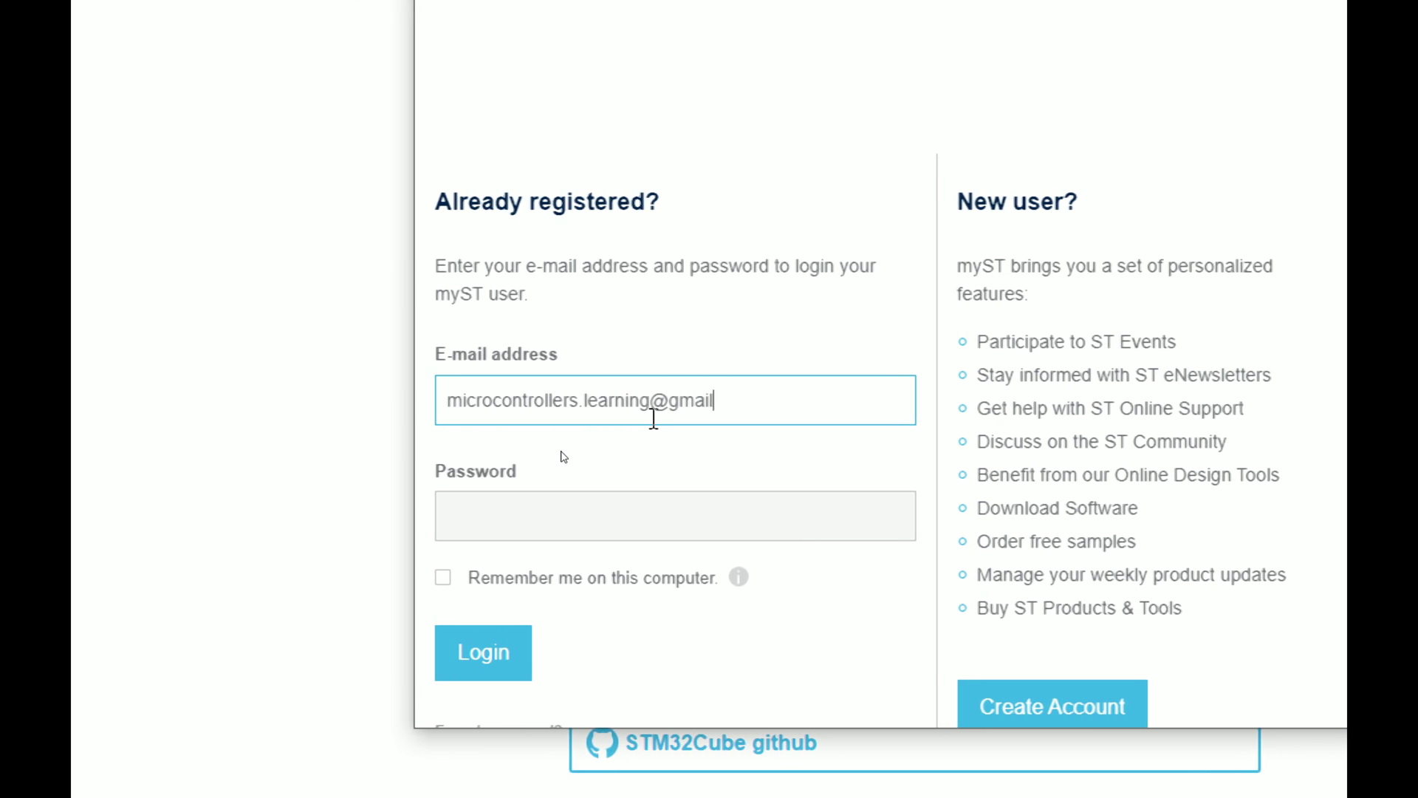
# - Type the account password and tick 'Remember me on this computer'
pyautogui.click(773, 521)
pyautogui.write('•••••••••••••')
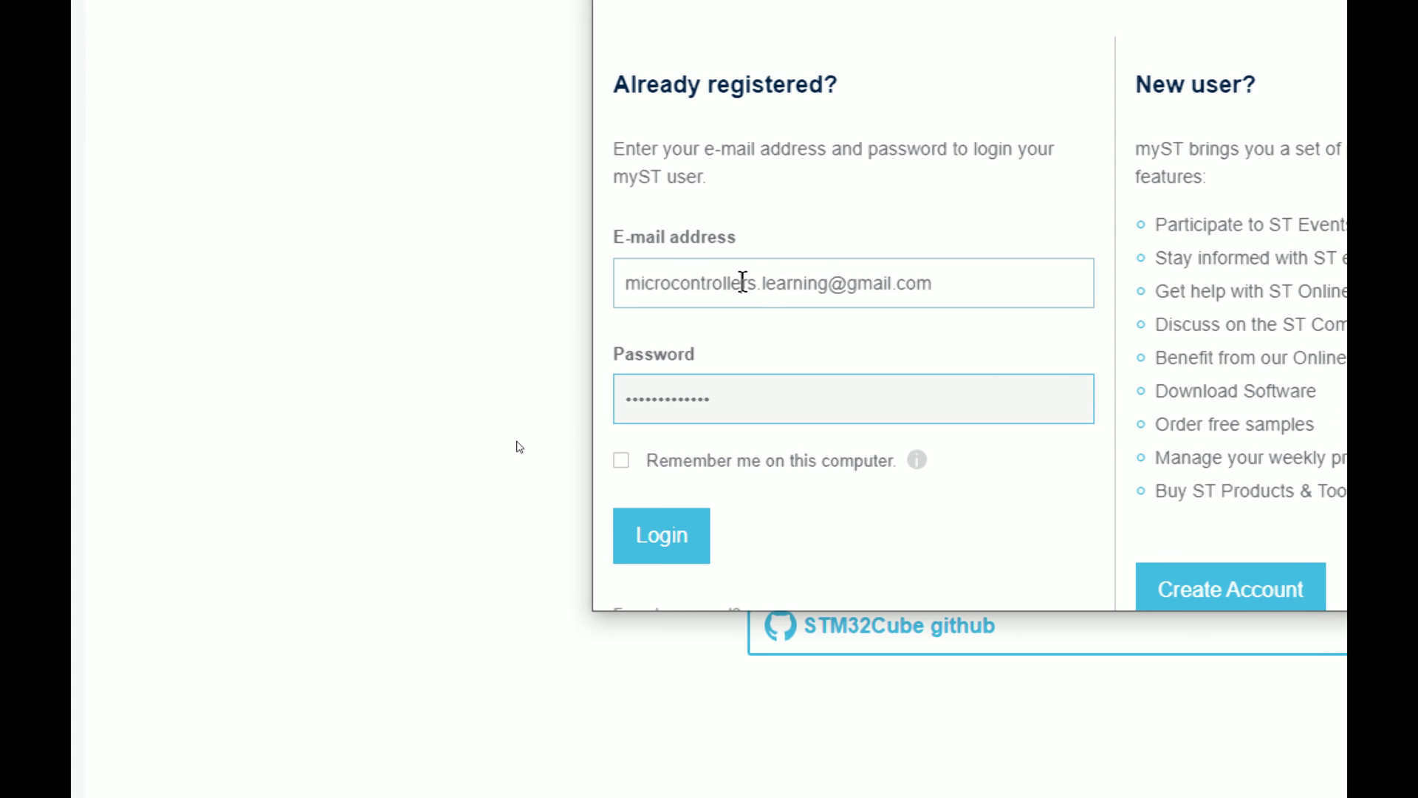
pyautogui.doubleClick(742, 283)
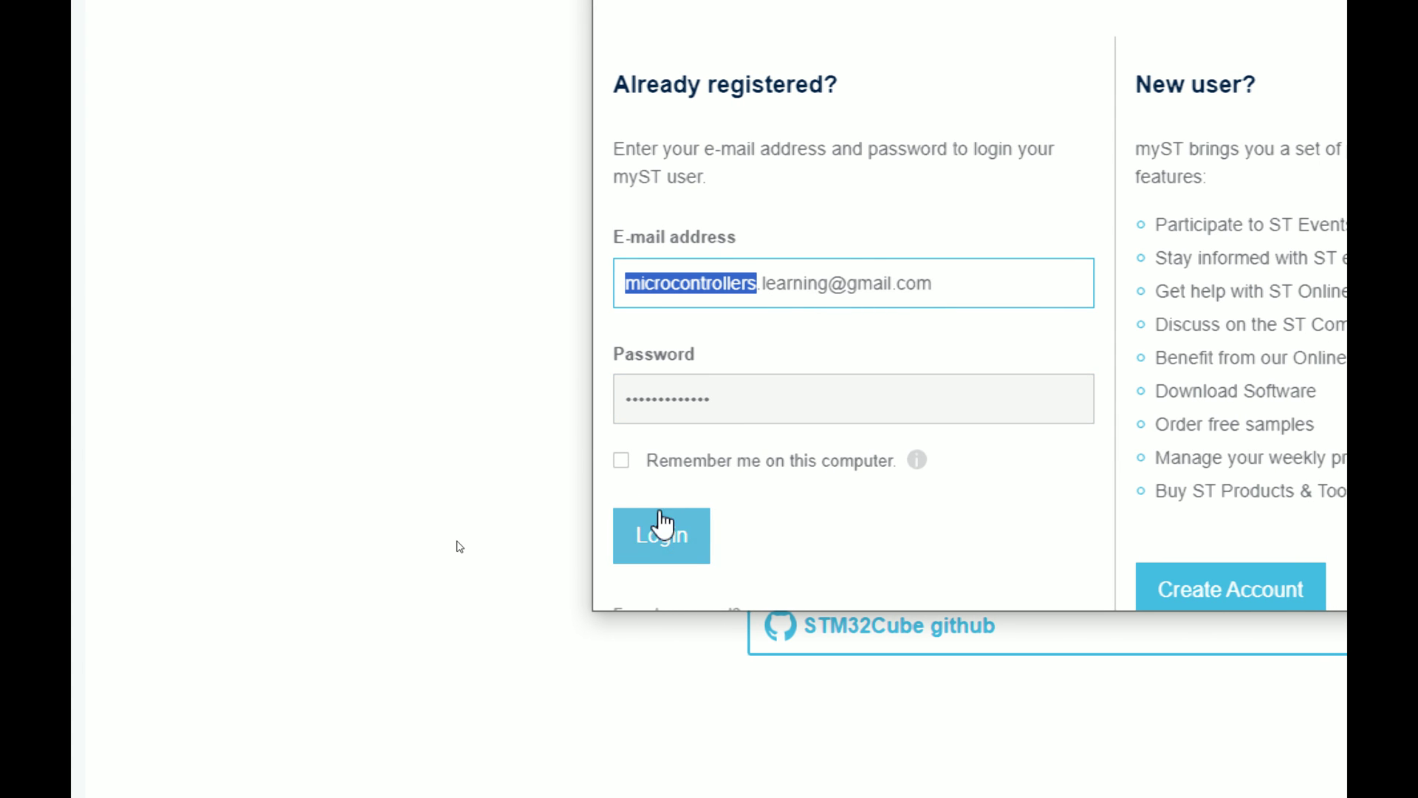
pyautogui.press('Tab')
pyautogui.click(621, 460)
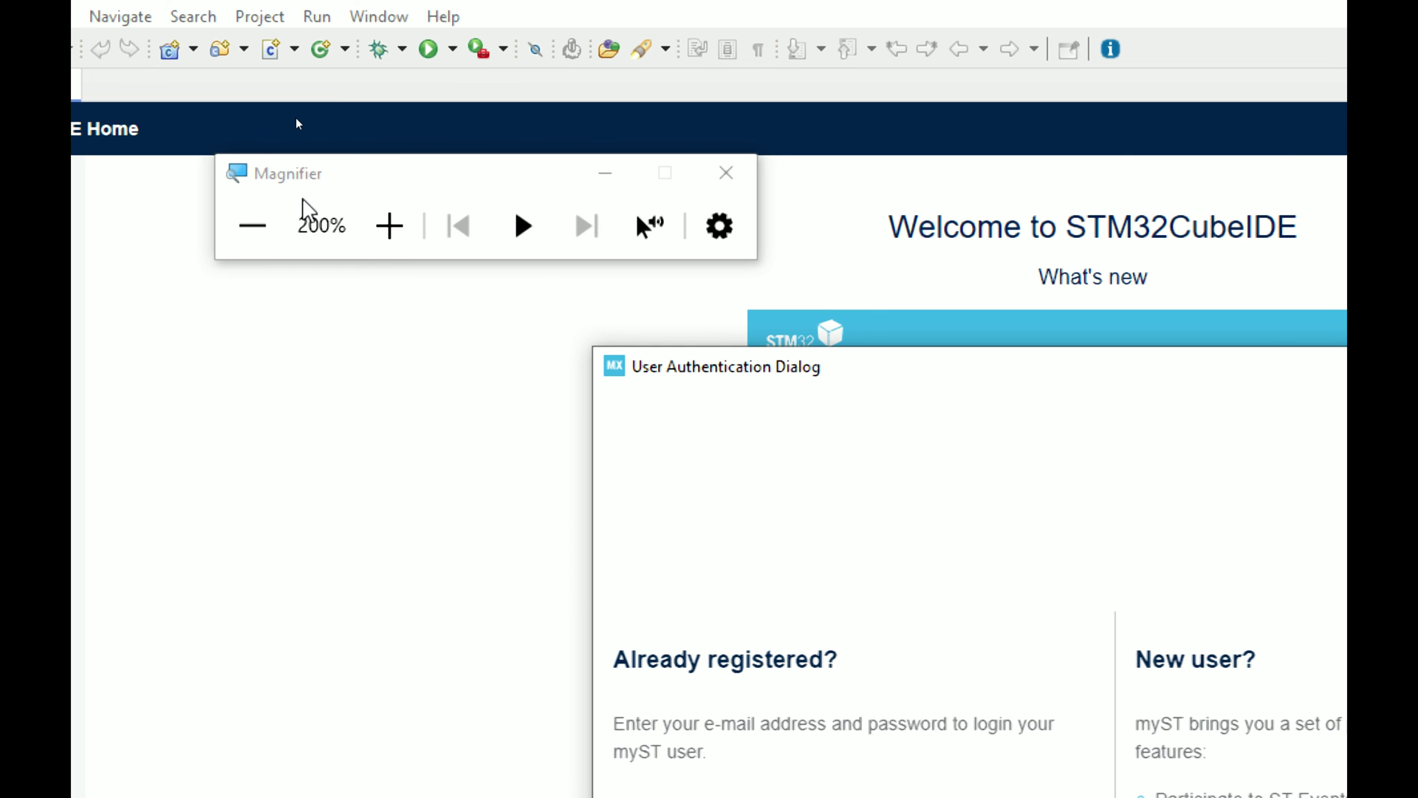
# - Return to full view as the myST login closes, back on the Information Center page
pyautogui.click(284, 216)
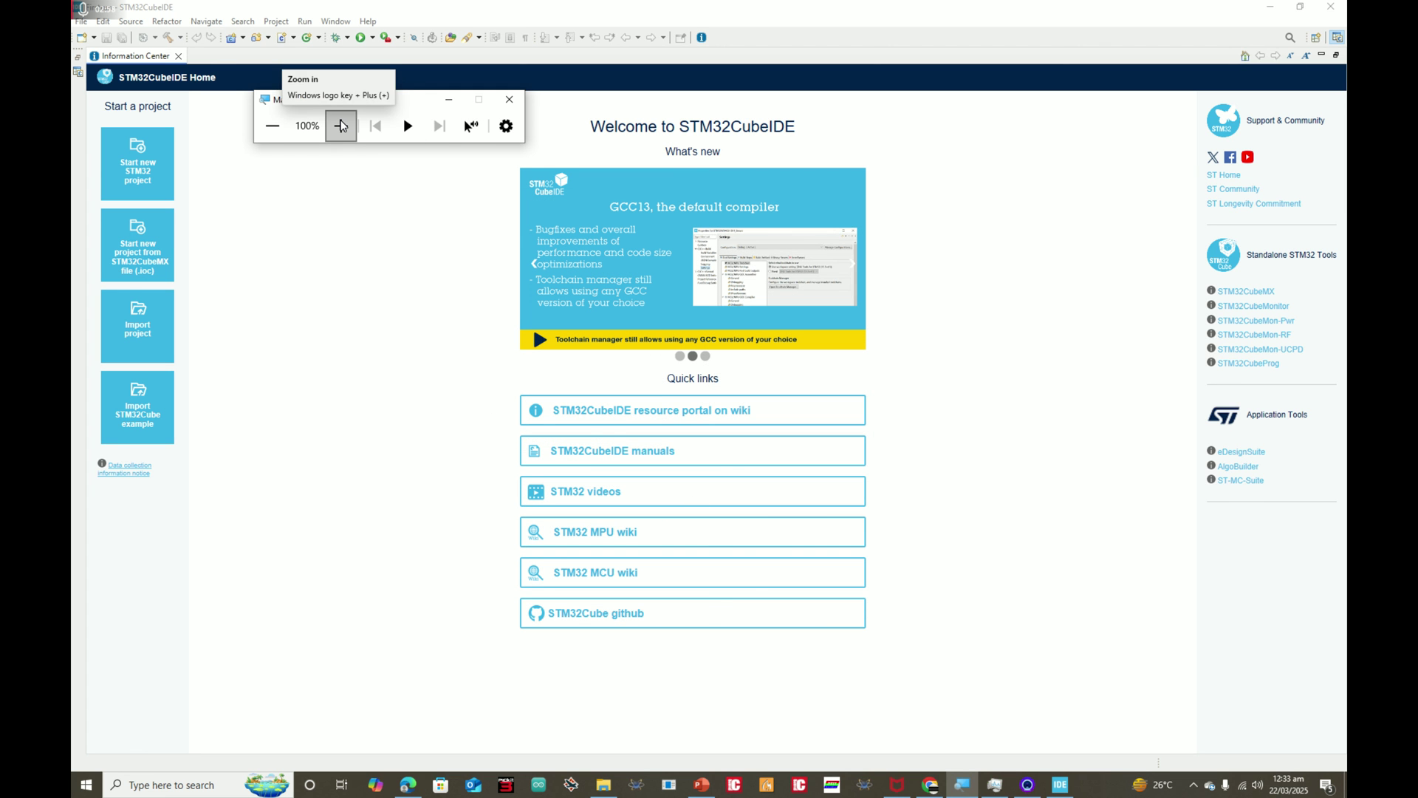
pyautogui.moveTo(378, 103); pyautogui.dragTo(286, 430)
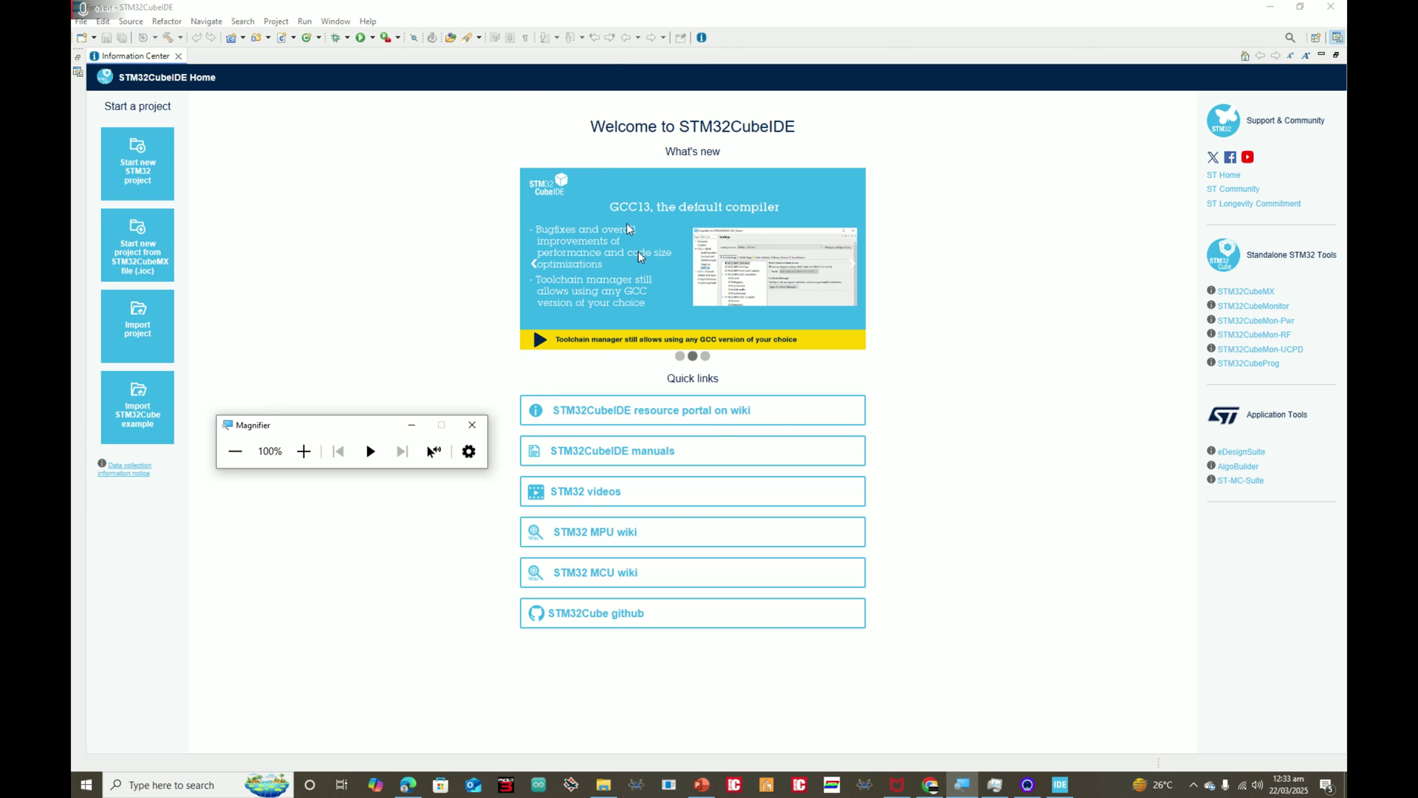
pyautogui.moveTo(329, 438); pyautogui.dragTo(337, 309)
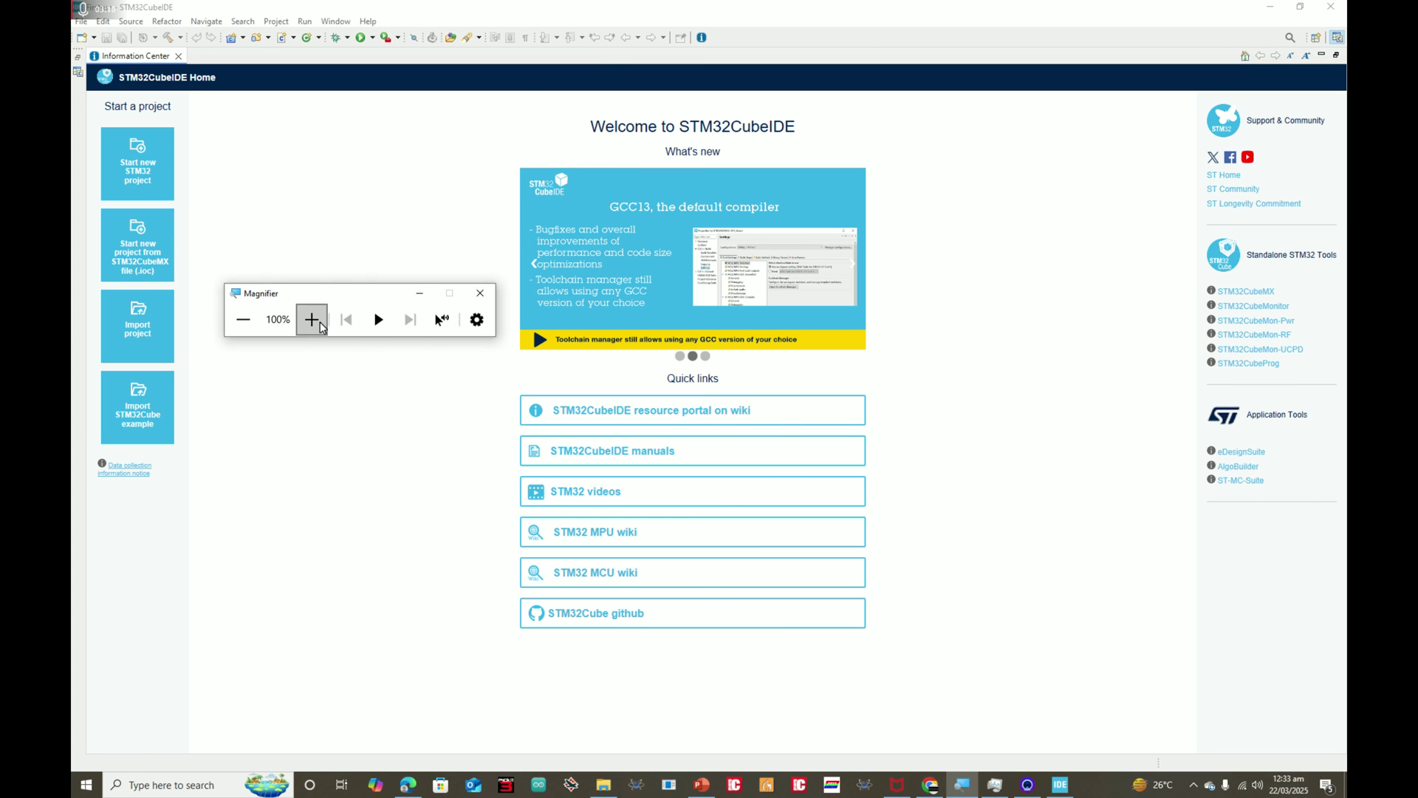